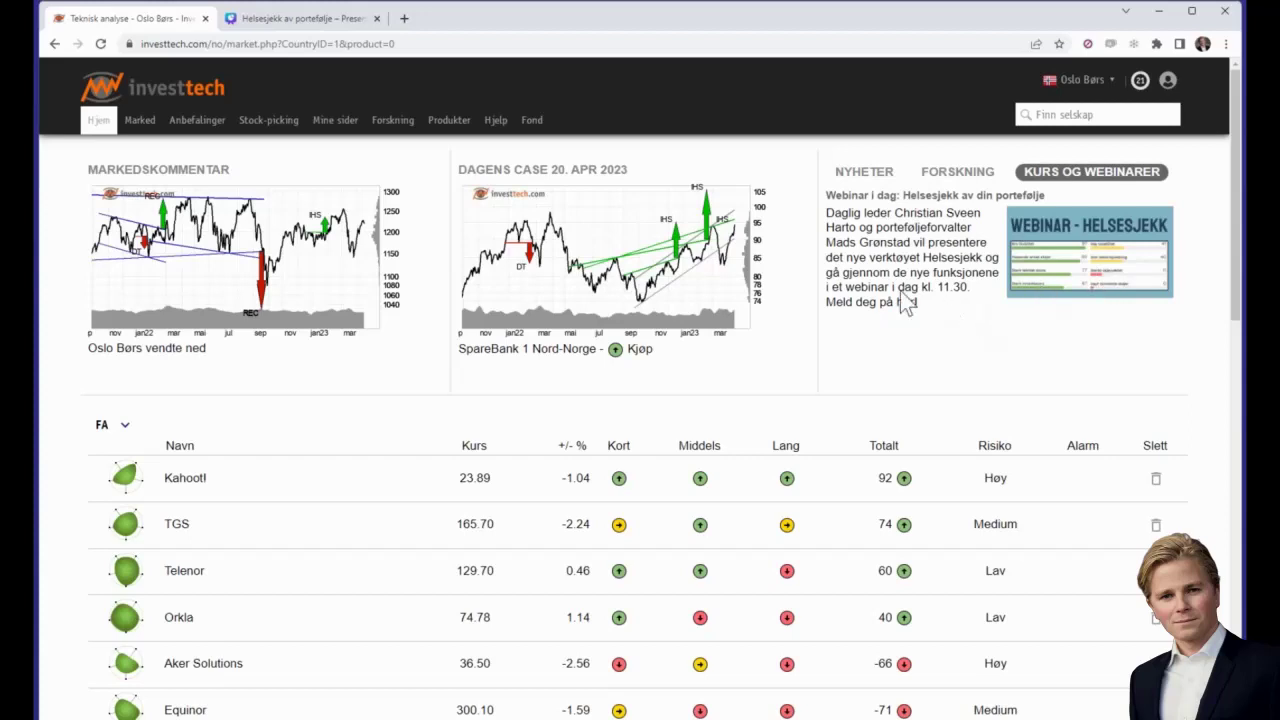
Step: Create a new watchlist named Norden from the Watchlist page
mouse_move(332, 128)
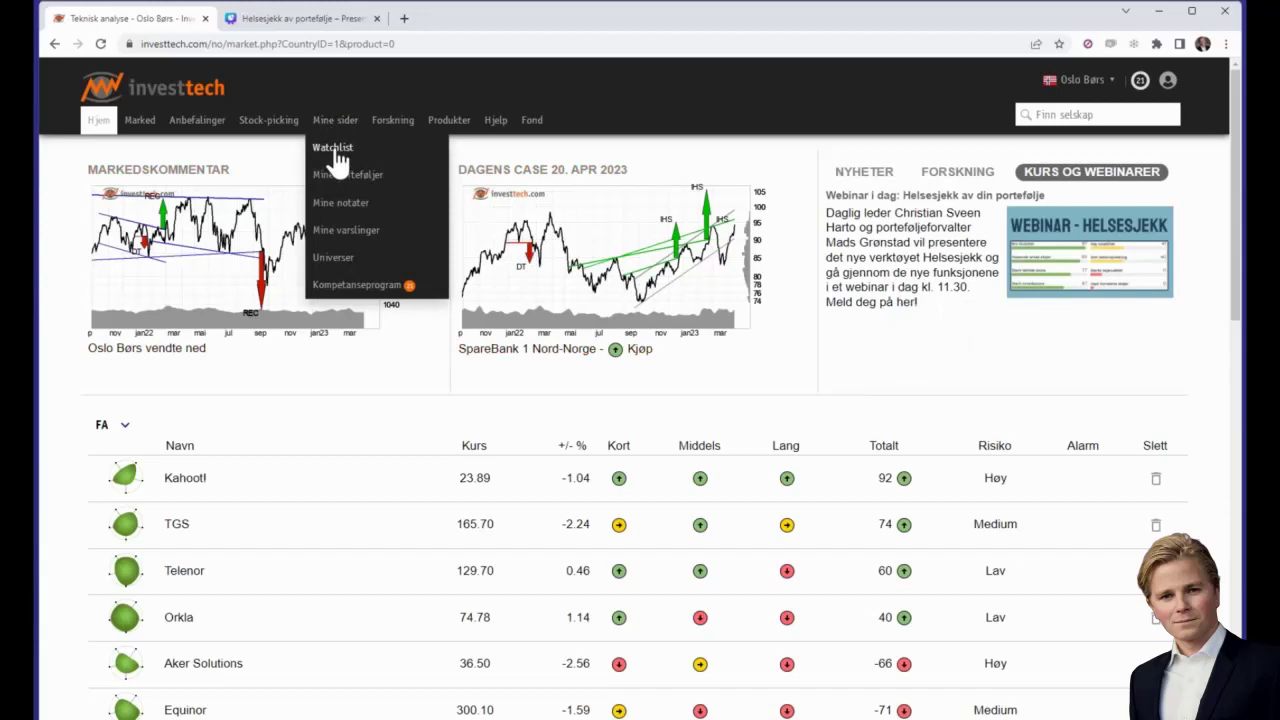
click(334, 150)
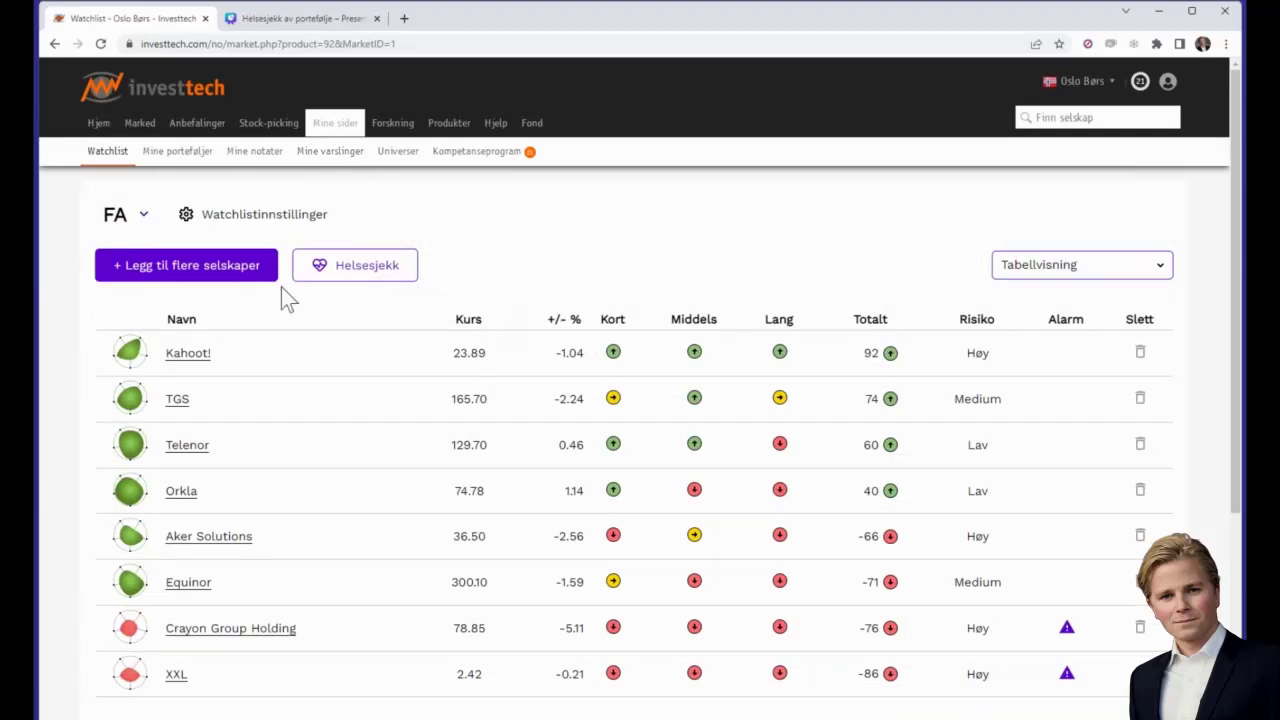
click(143, 222)
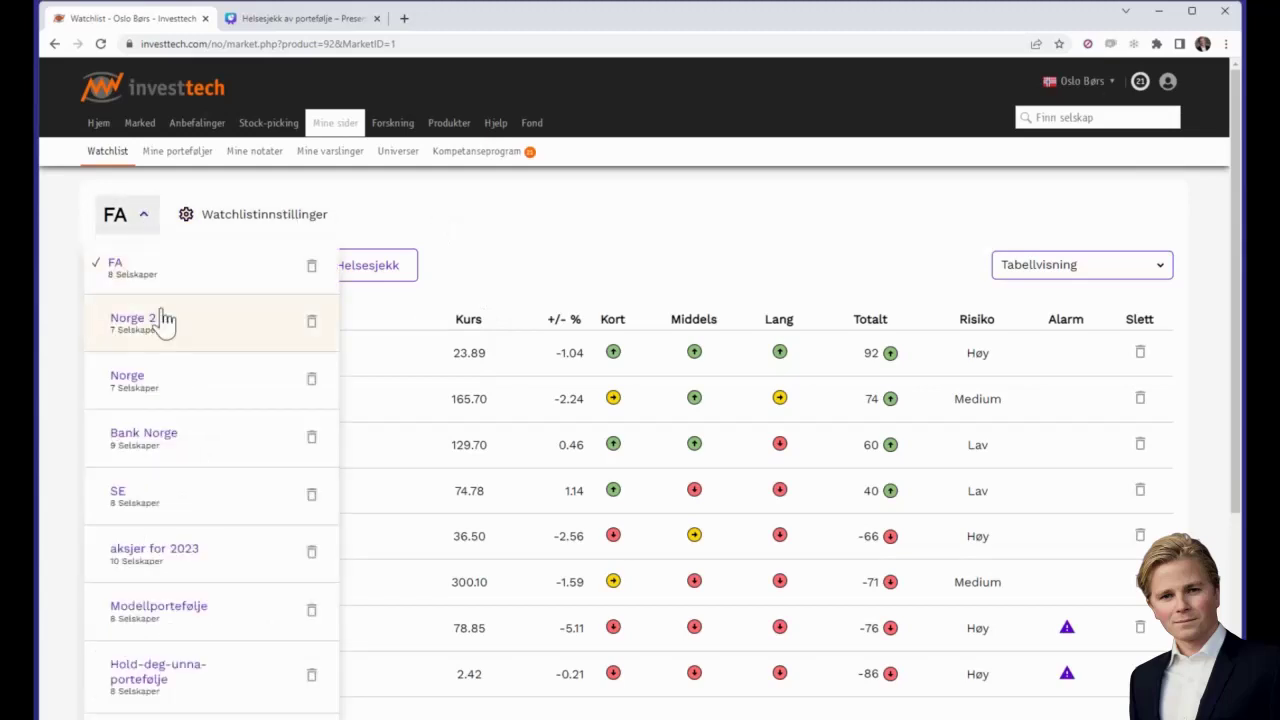
scroll(163, 320, down, 3)
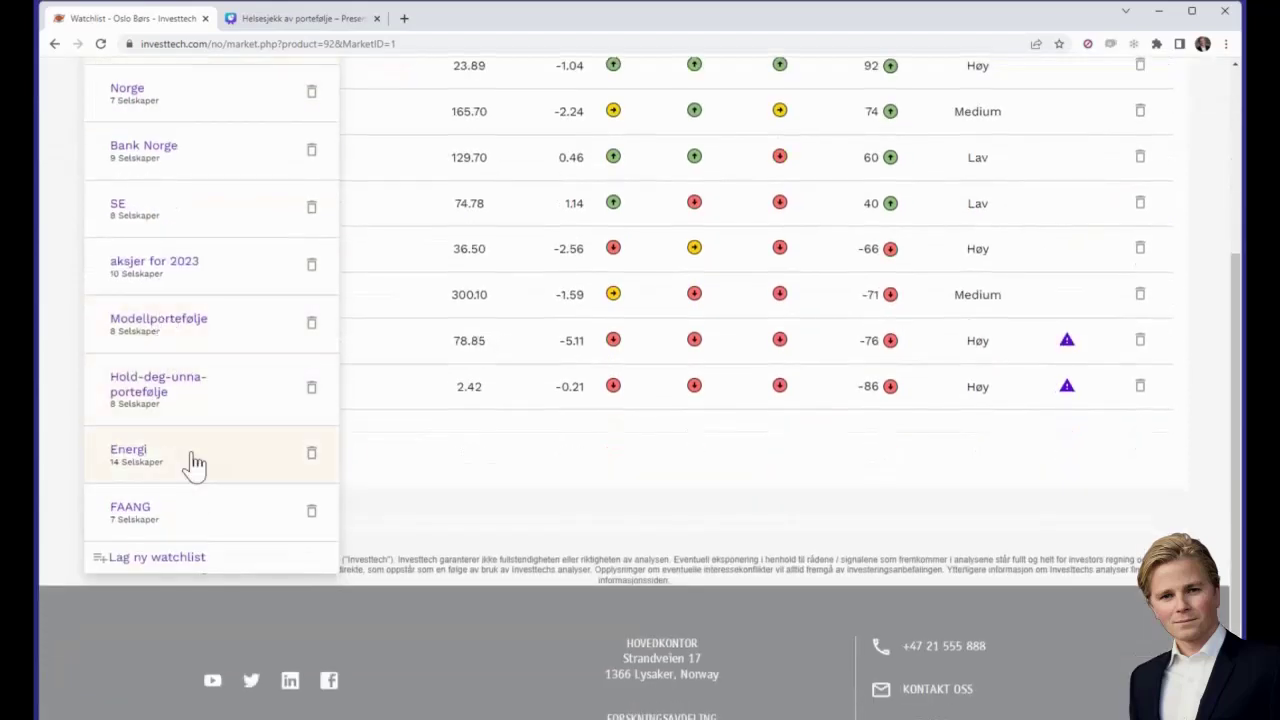
click(150, 558)
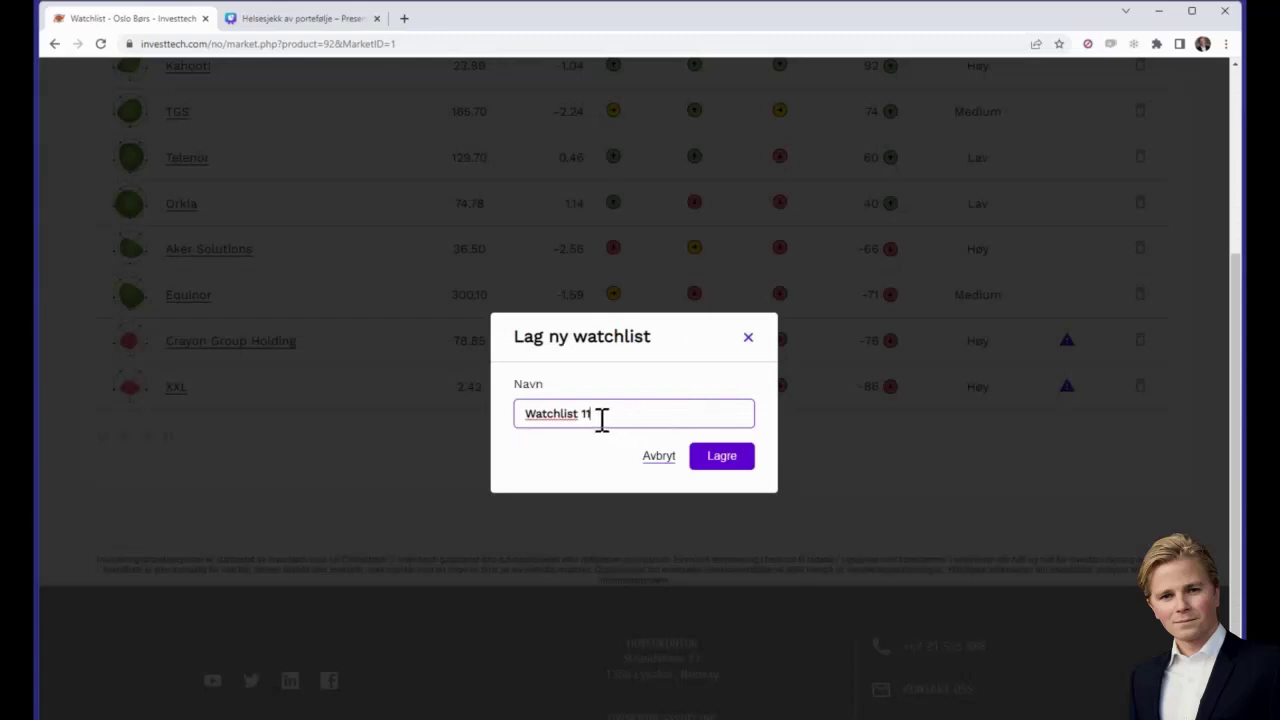
drag(601, 420, 490, 435)
text(Norden)
click(722, 458)
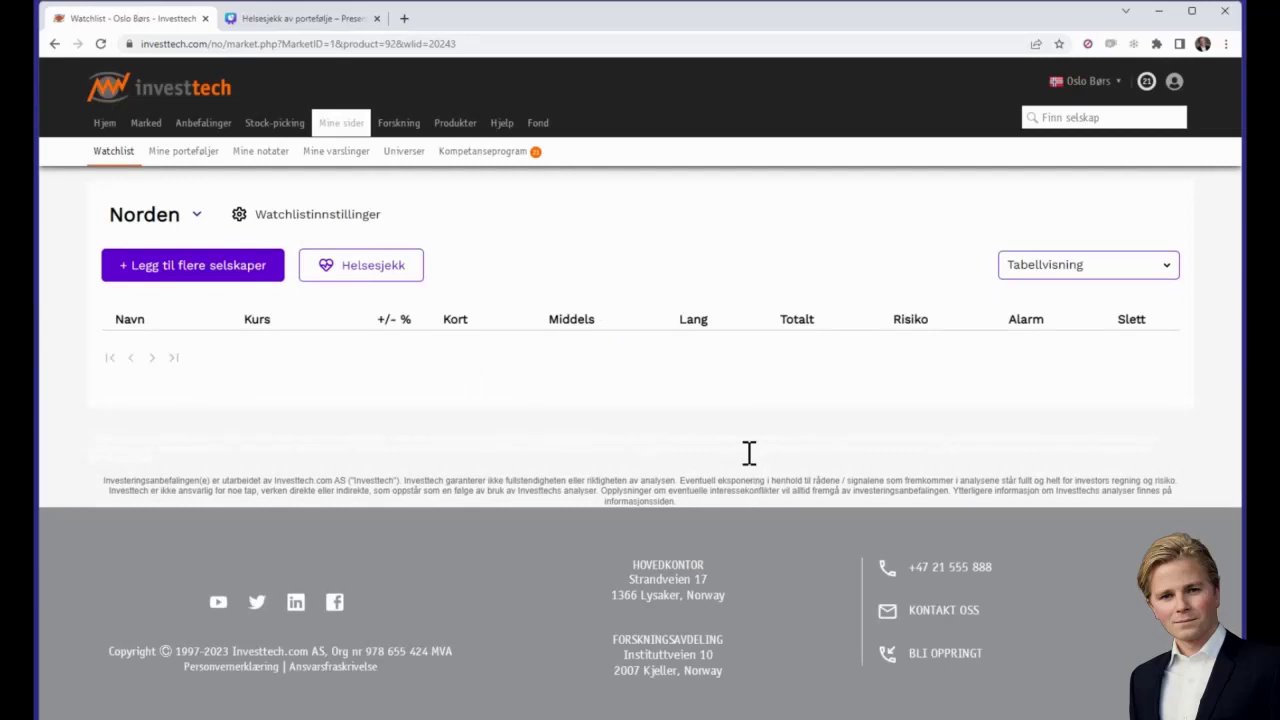
Step: Add Equinor and the Danish-listed Novo Nordisk B to the Norden watchlist
click(135, 283)
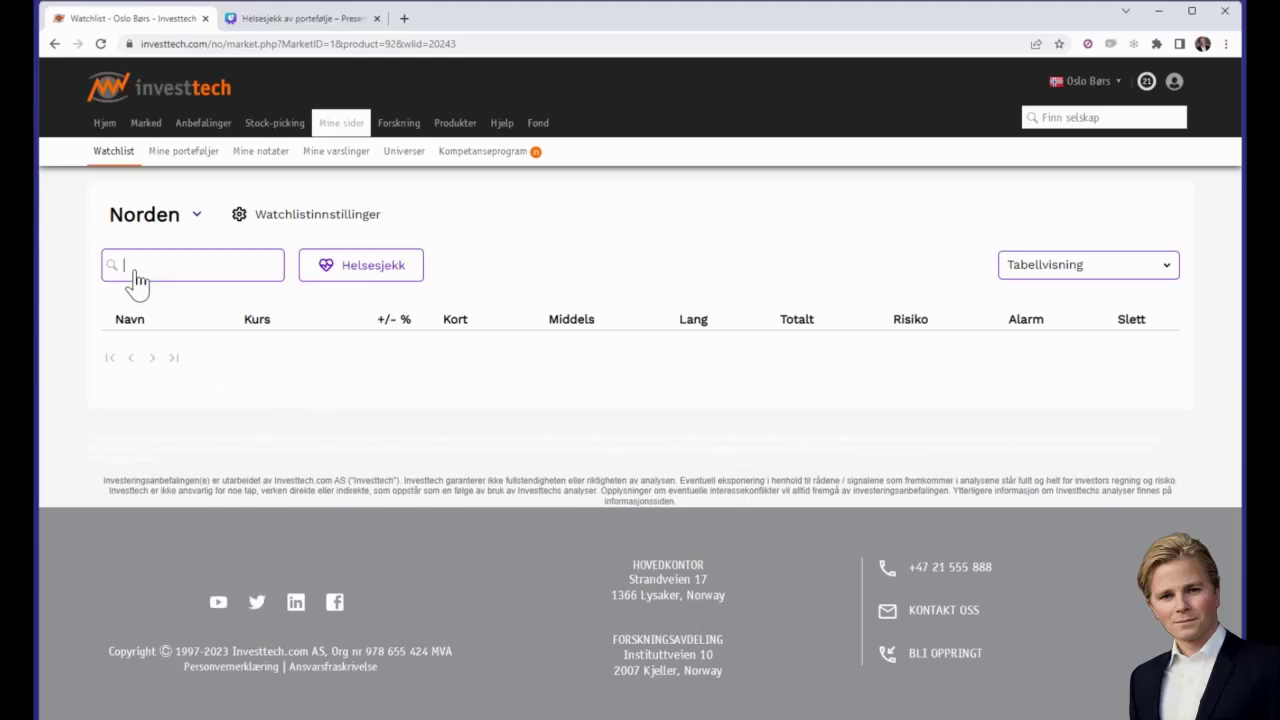
text(eq)
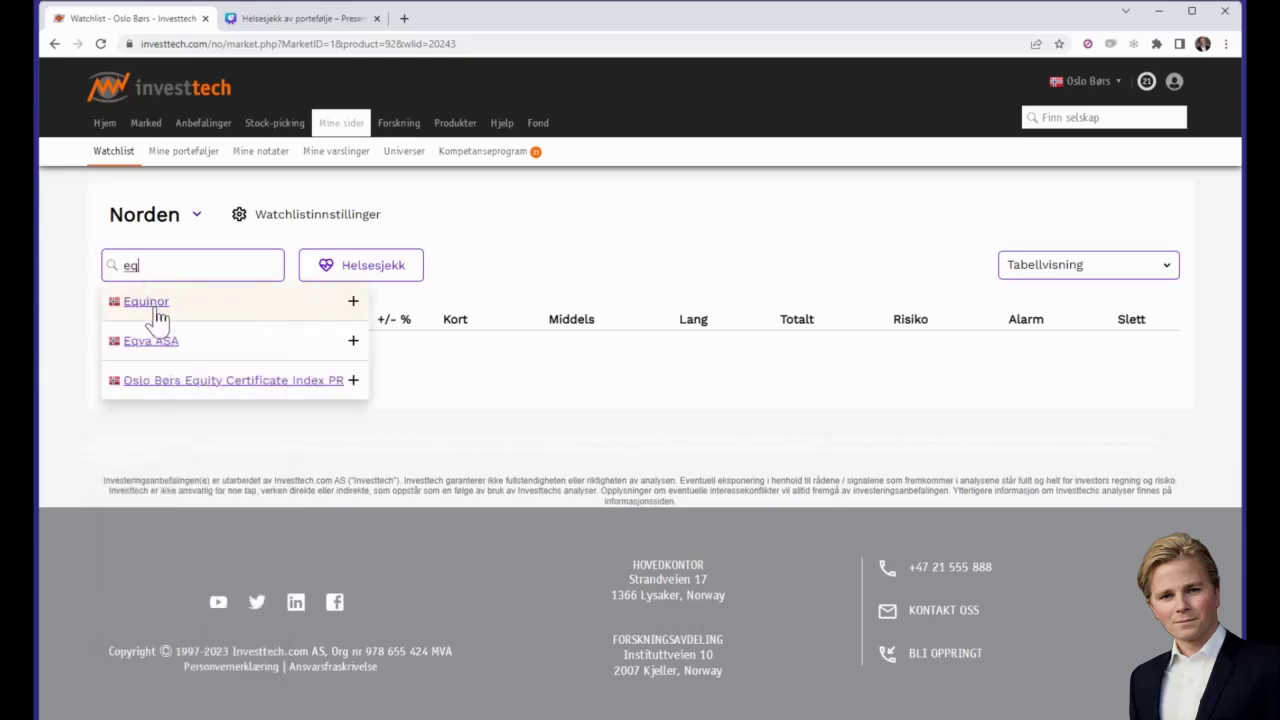
click(150, 302)
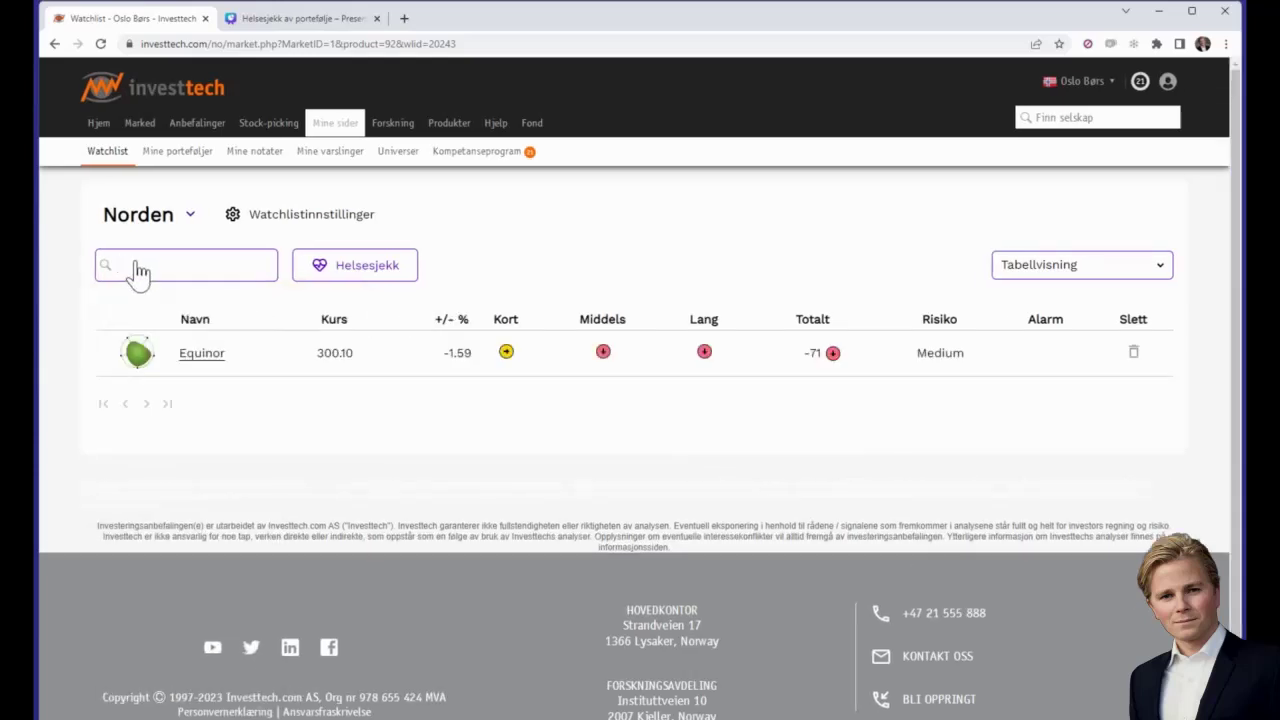
text(nov)
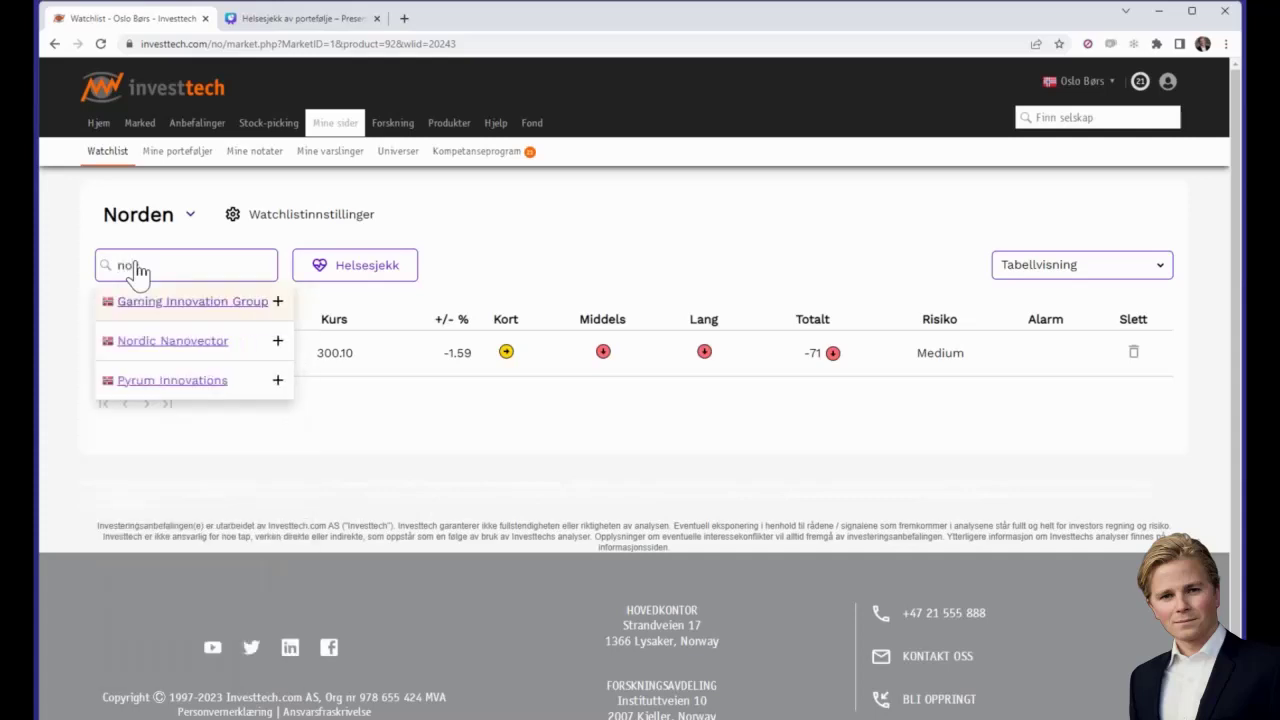
text(o)
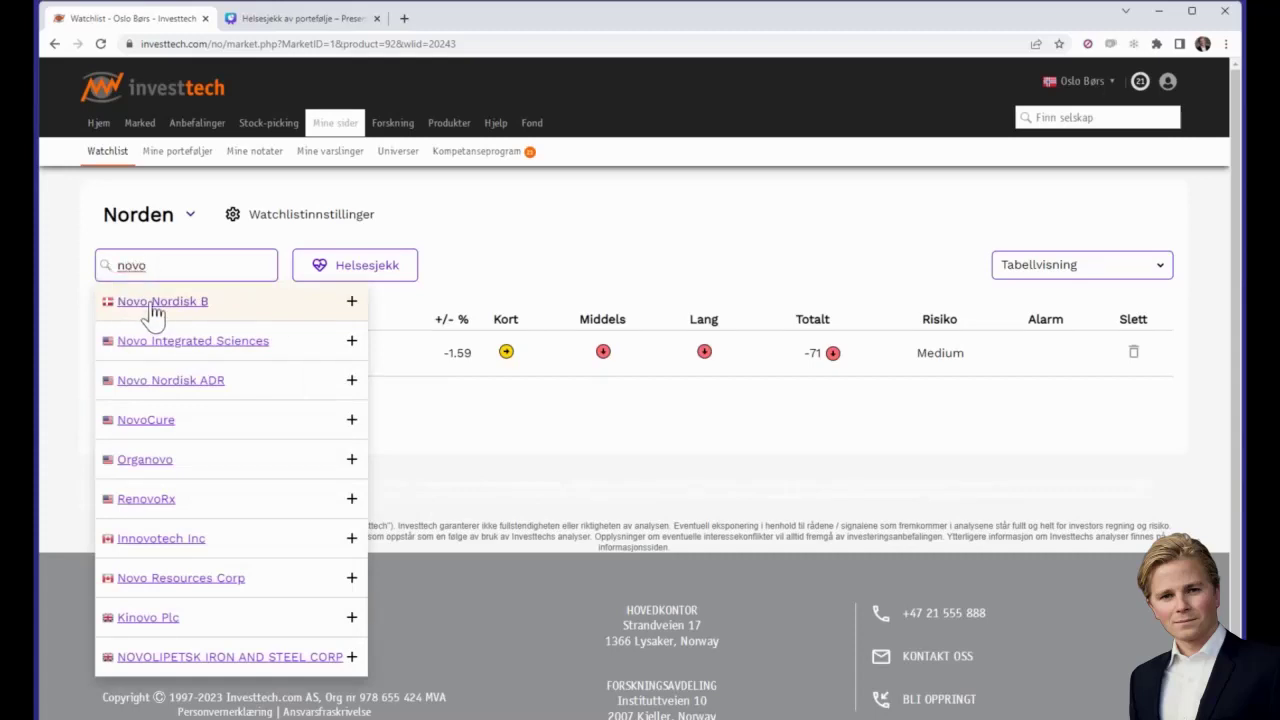
click(153, 306)
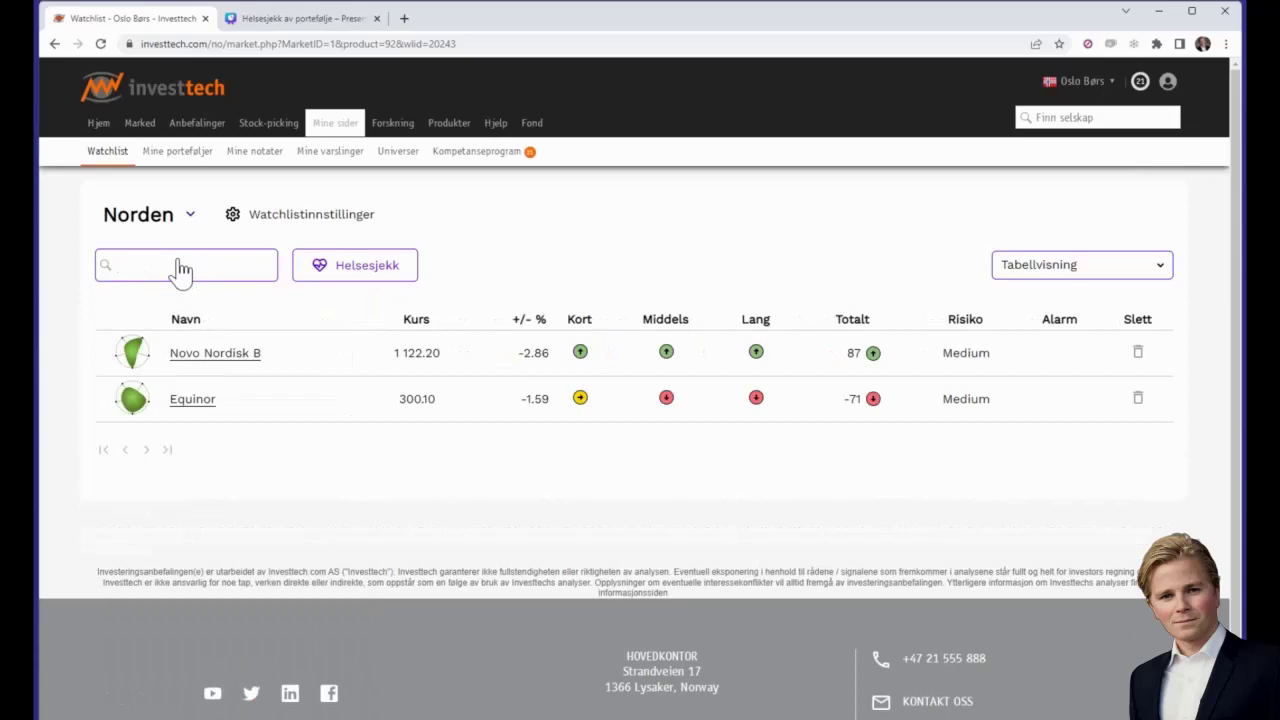
Step: Add Swedbank A and Mowi to the Norden watchlist
text(swed)
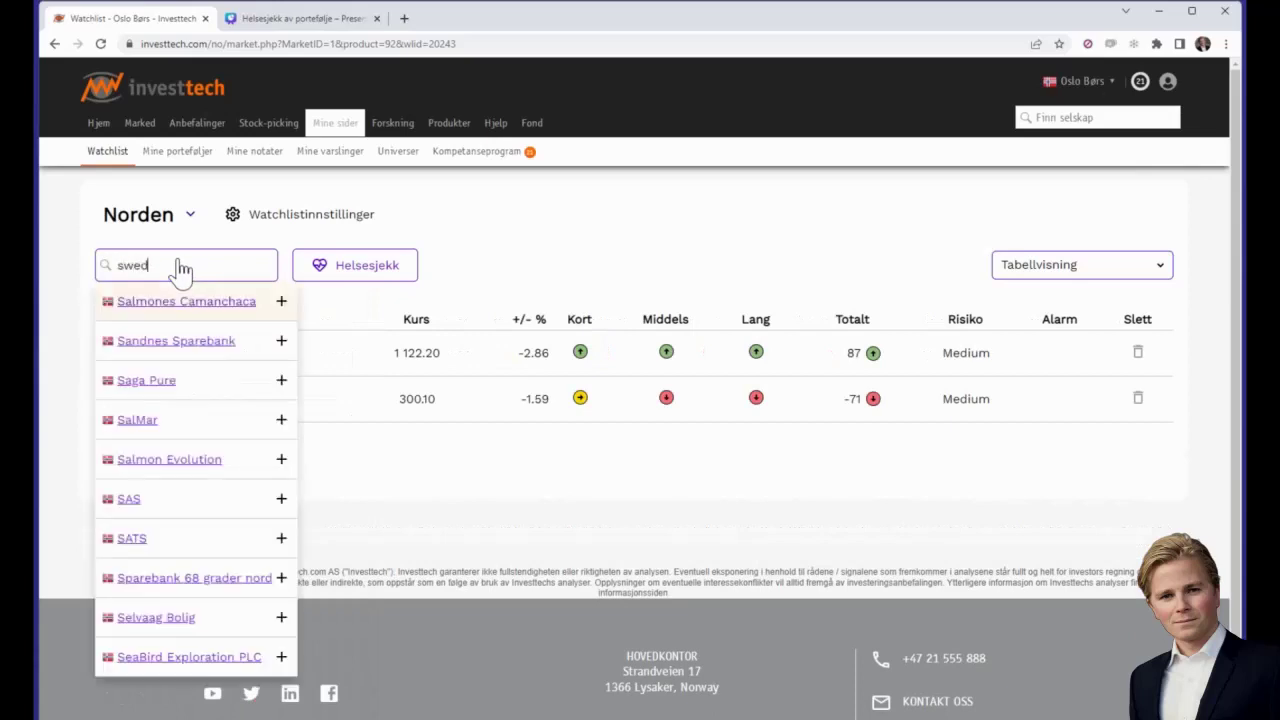
click(170, 302)
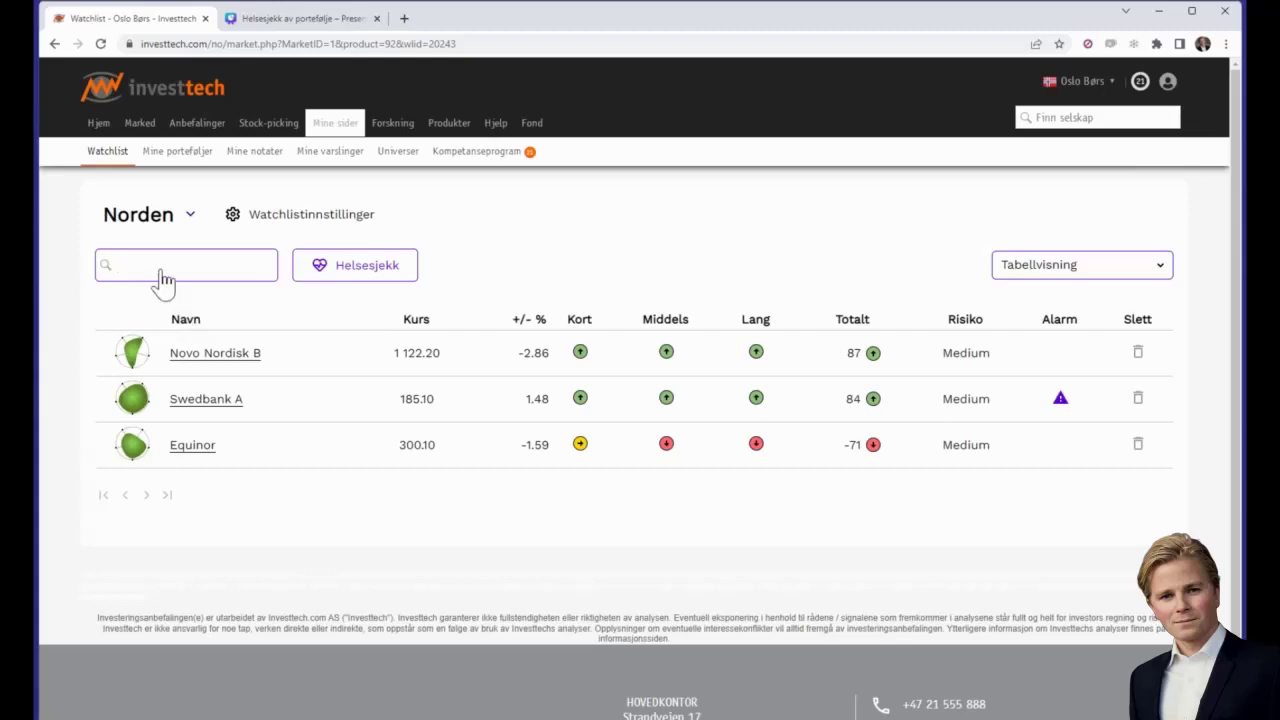
text(mo)
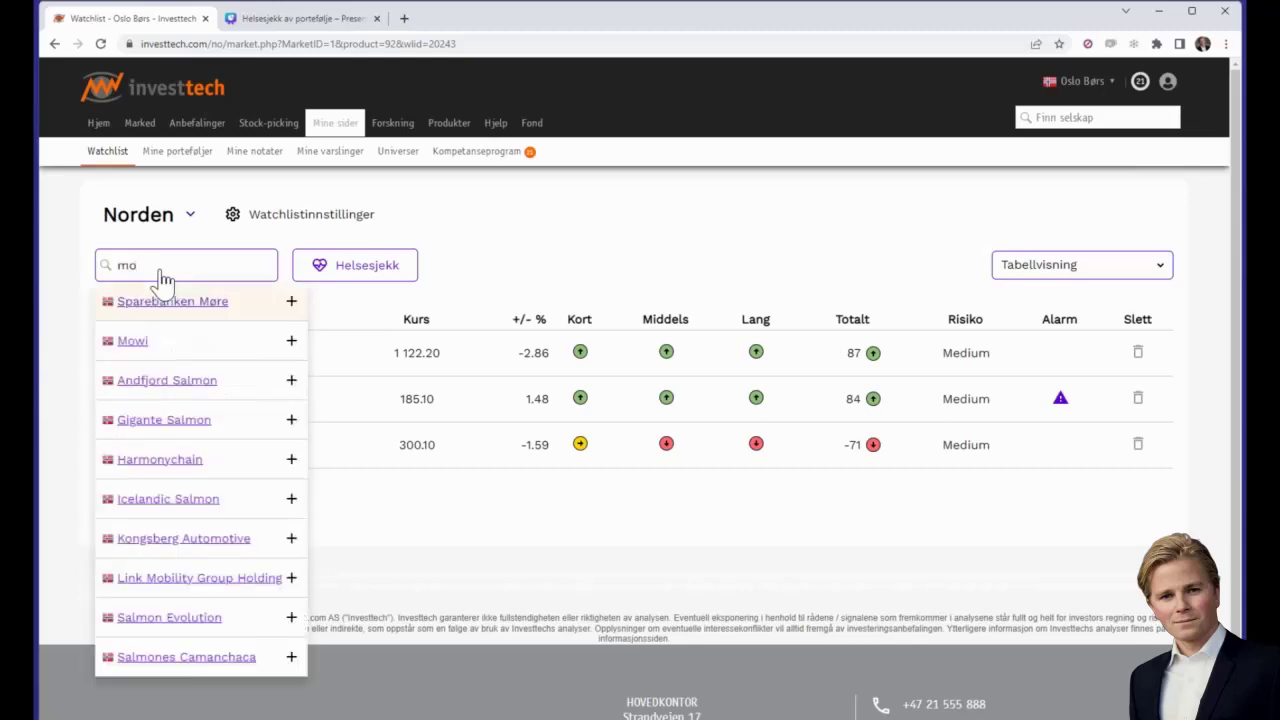
text(wi)
click(134, 301)
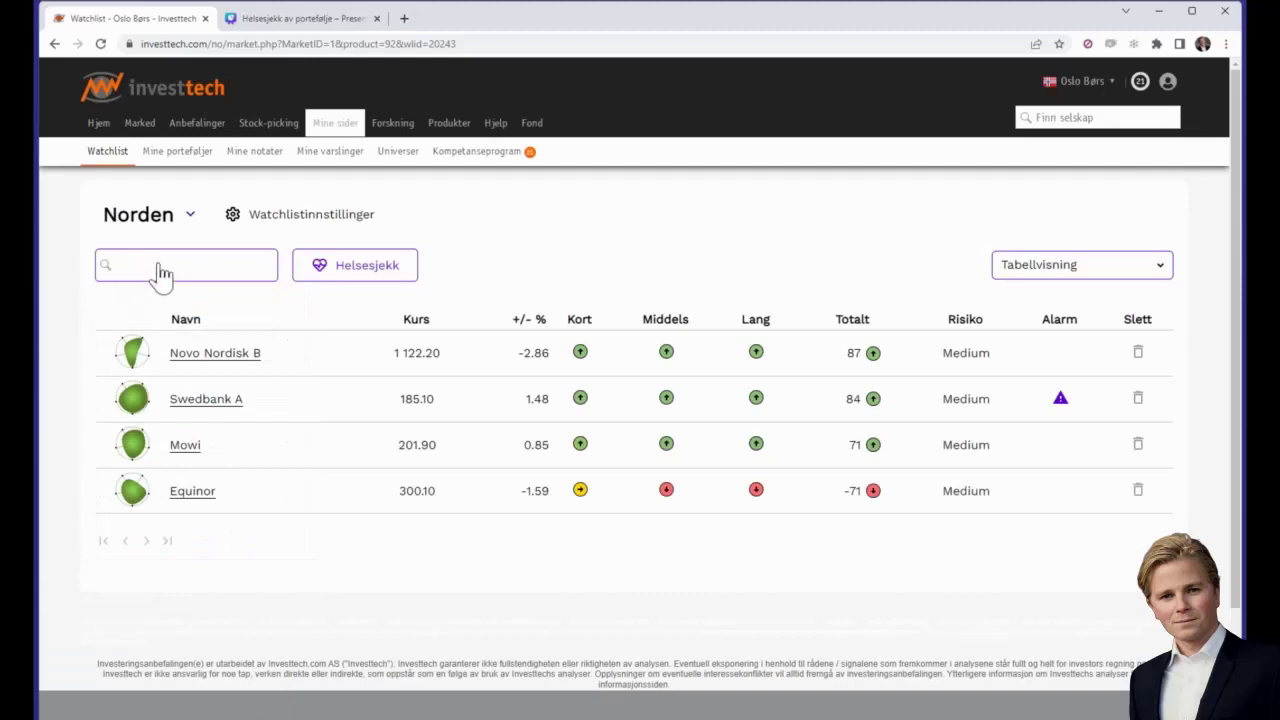
Step: Add the Swedish-listed H&M B and the Danish-listed A.P. Møller - Mærsk A to the Norden watchlist
text(h&)
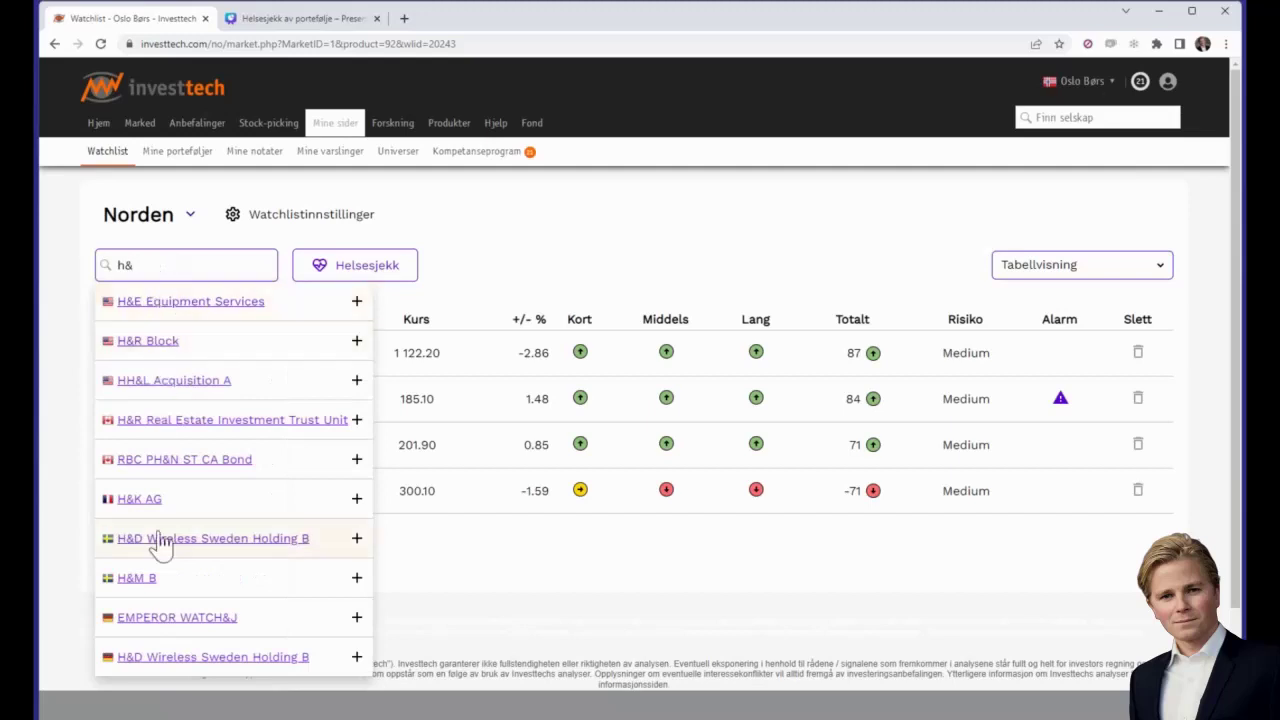
click(166, 580)
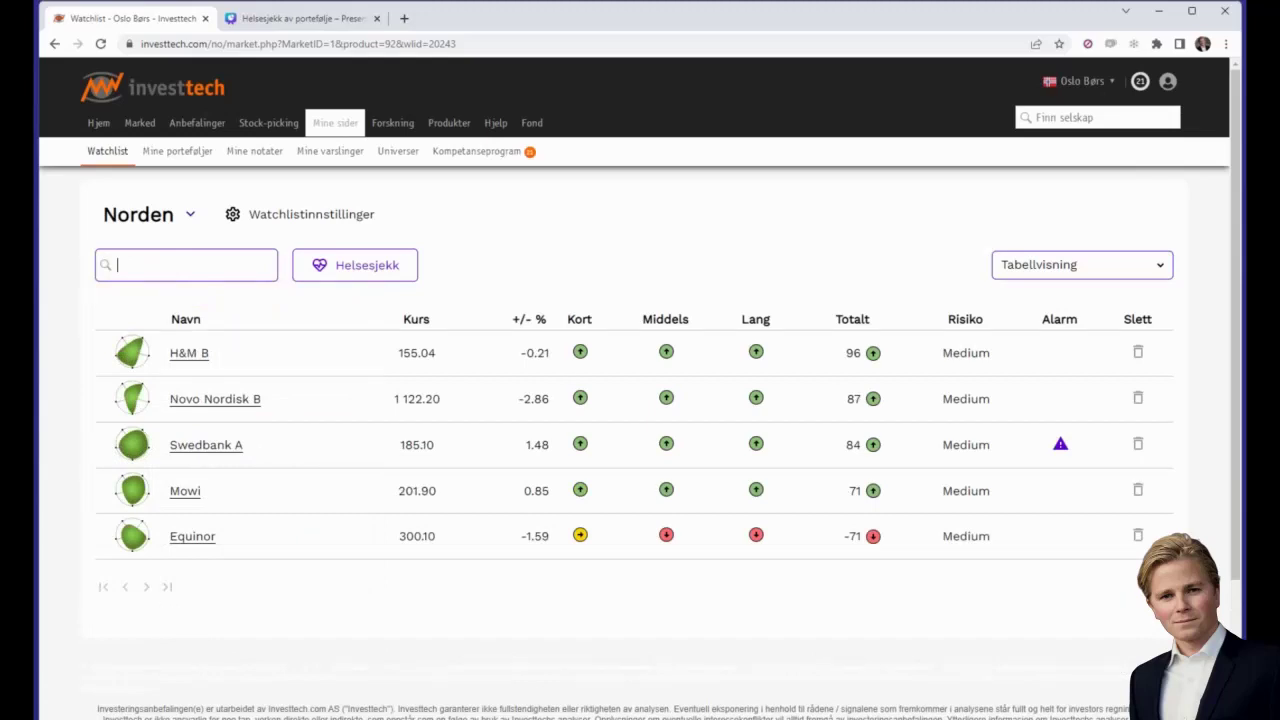
text(mær)
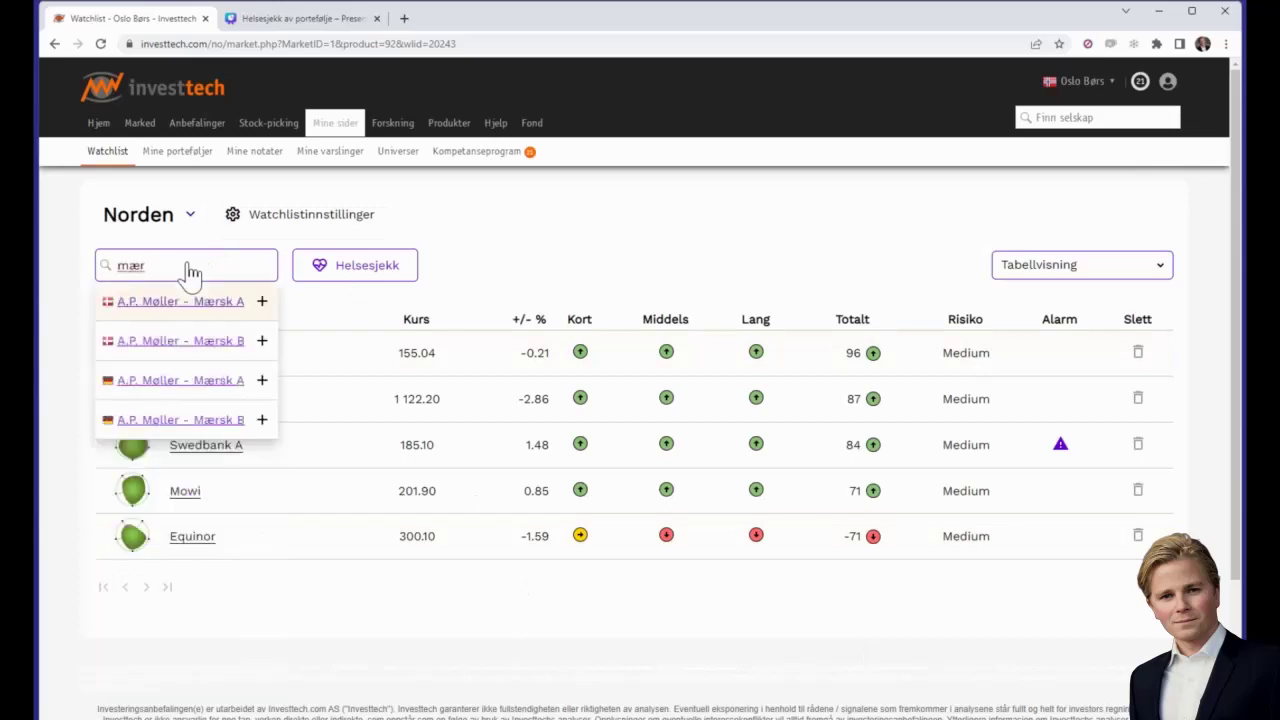
click(166, 305)
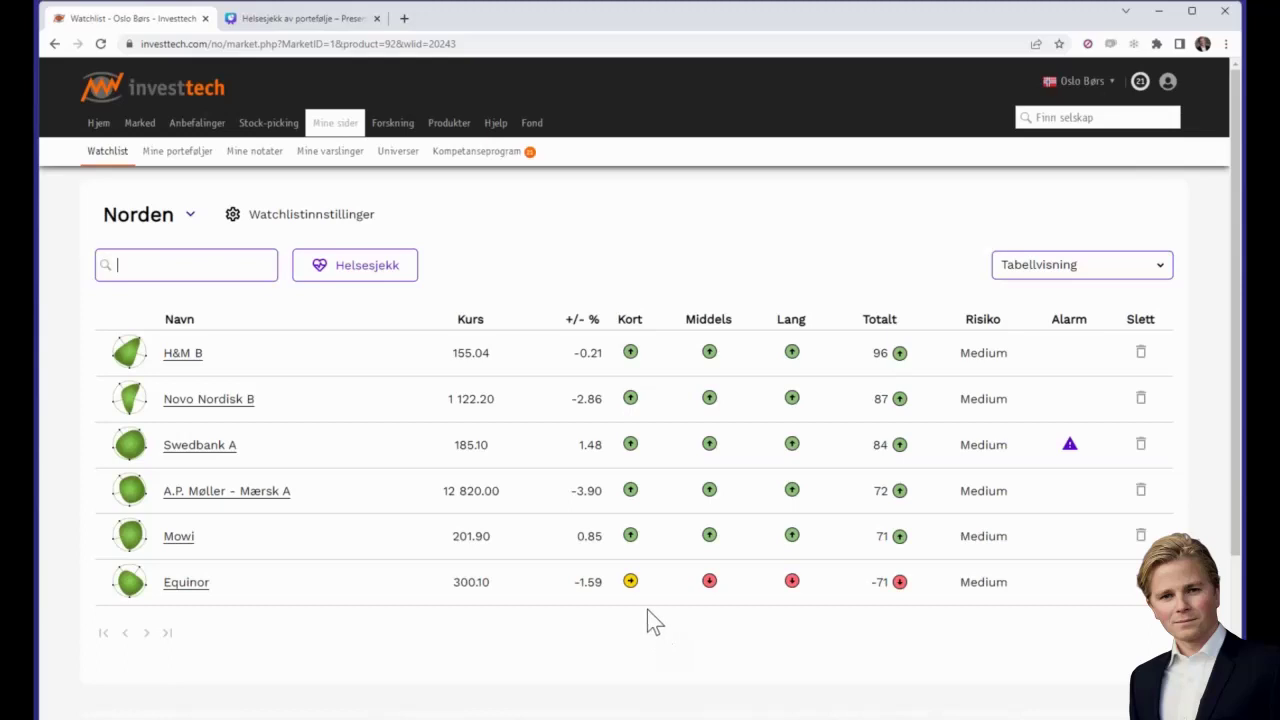
Step: Run the Helsesjekk on the Norden watchlist and examine the liquidity, volatility, correlation and number-of-shares details
click(348, 270)
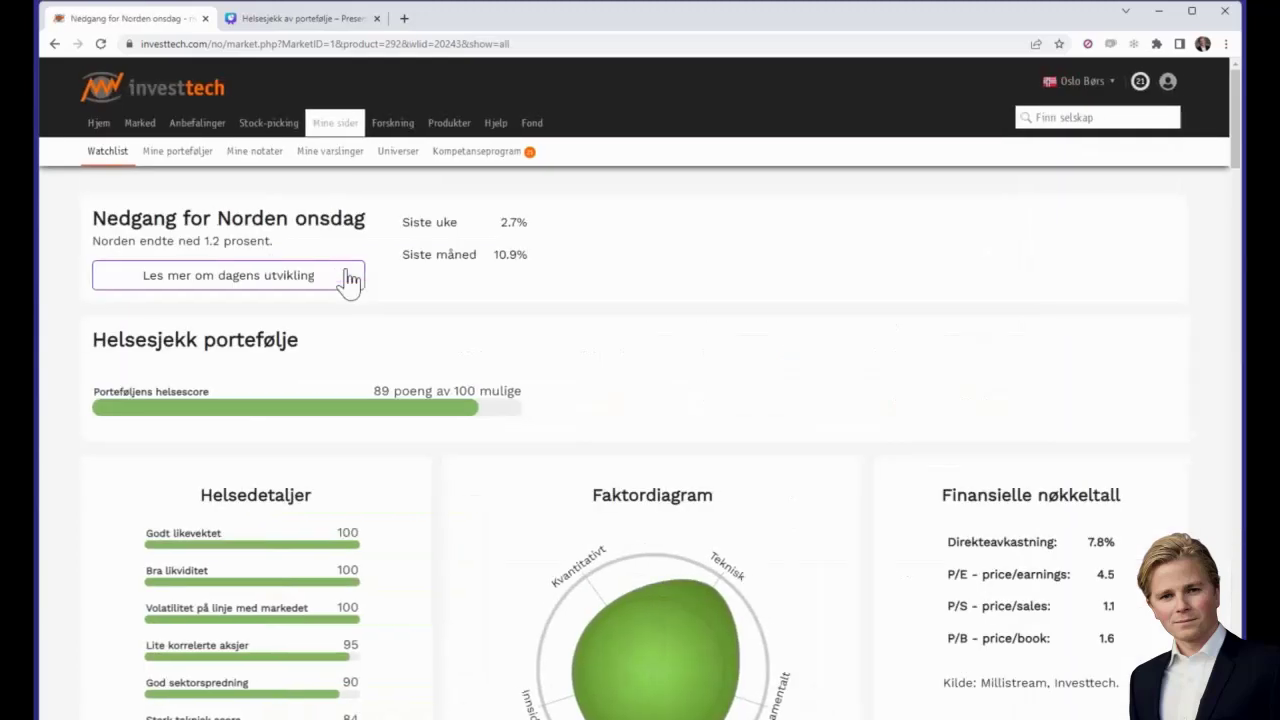
mouse_move(375, 413)
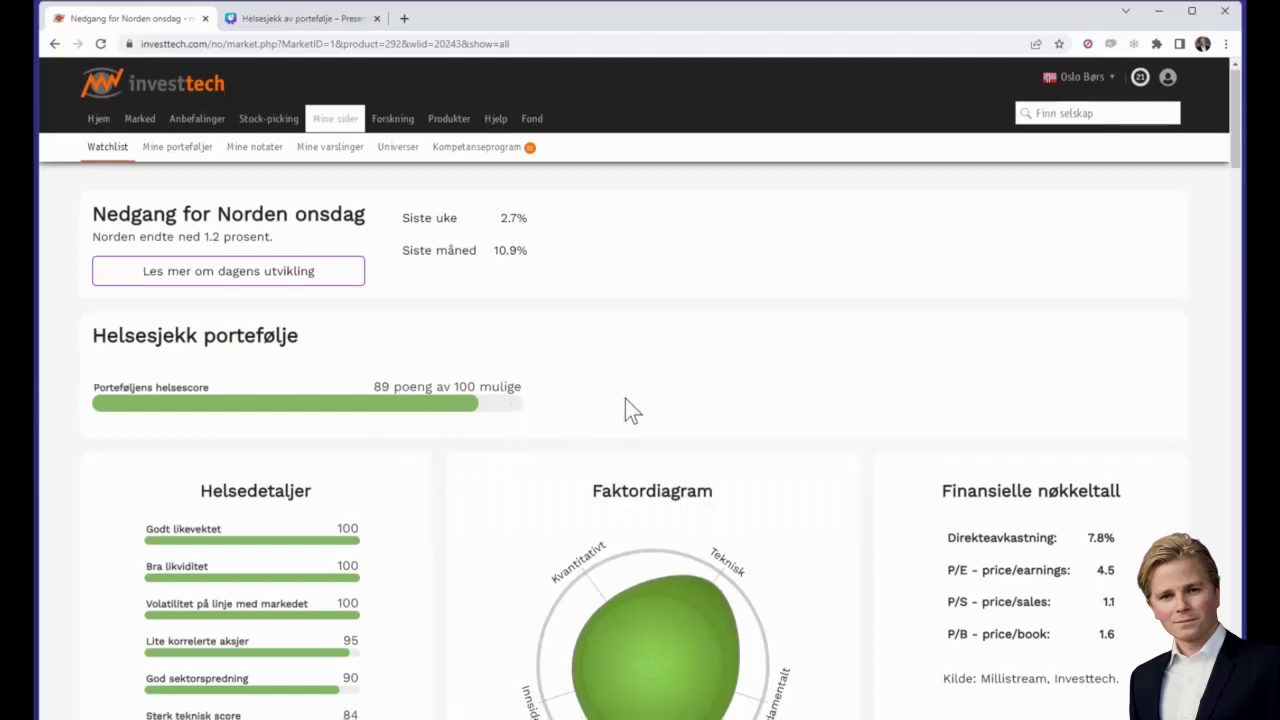
scroll(624, 400, down, 2)
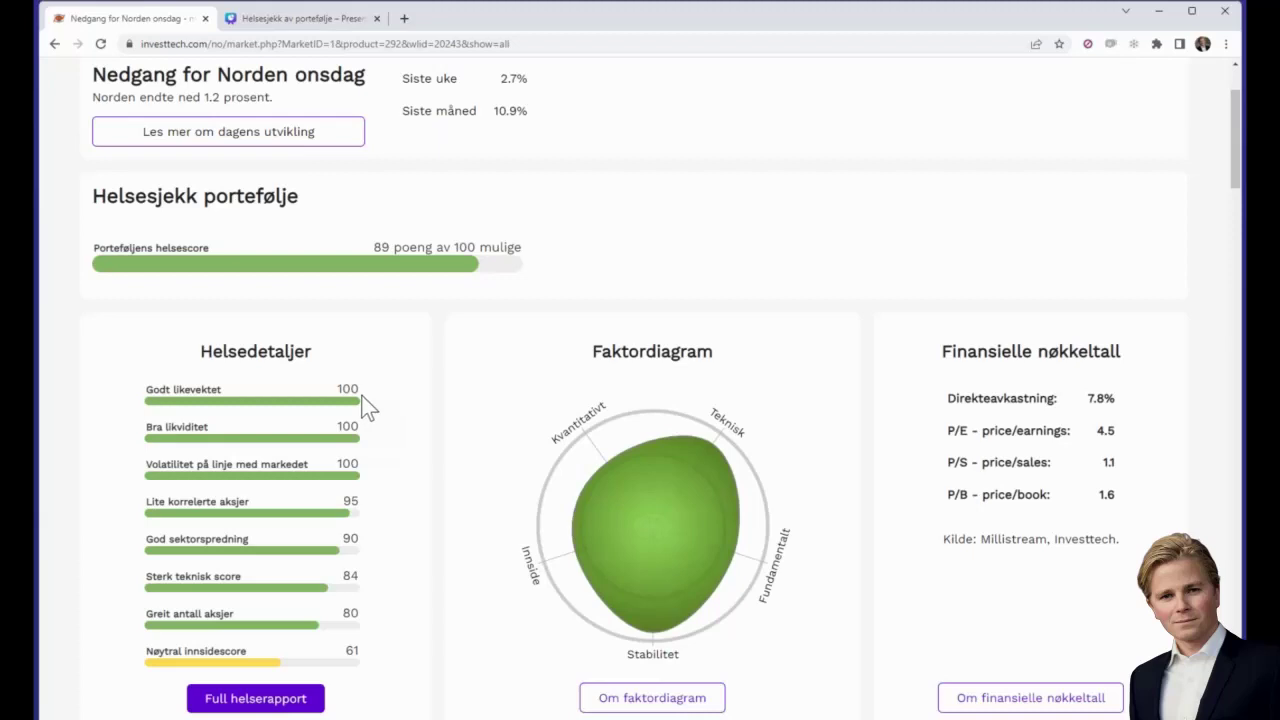
mouse_move(347, 441)
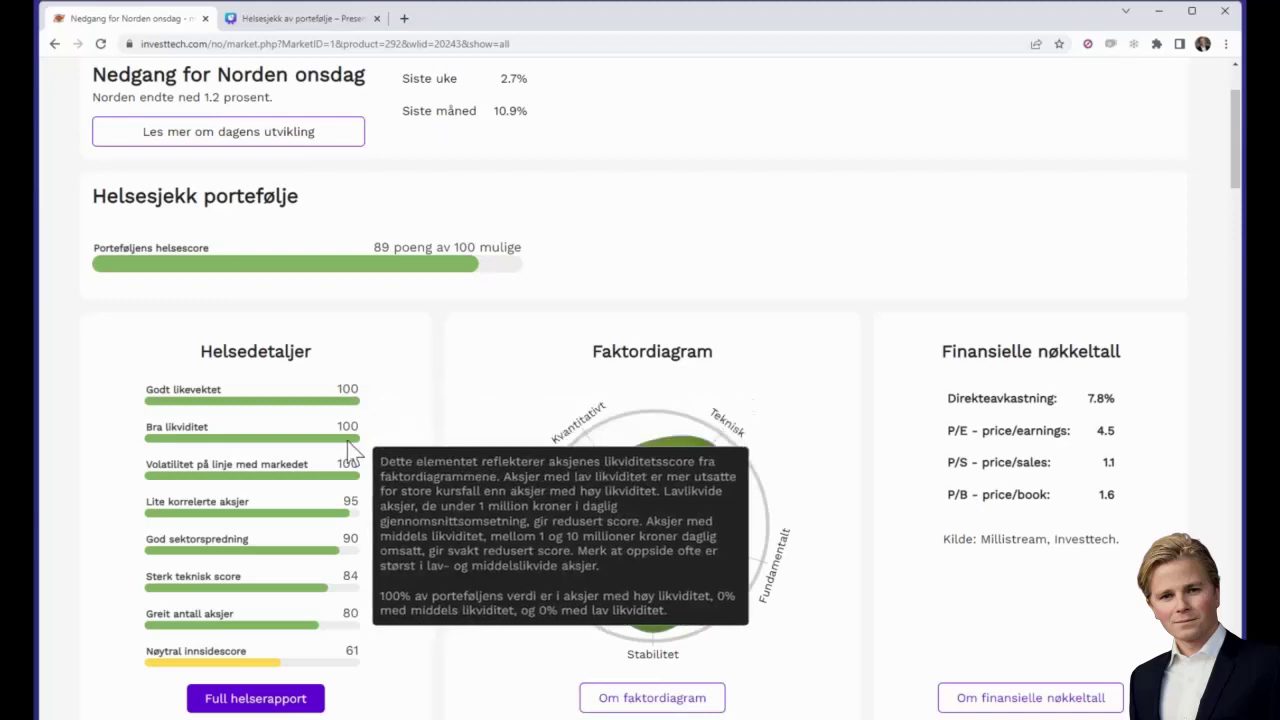
mouse_move(332, 466)
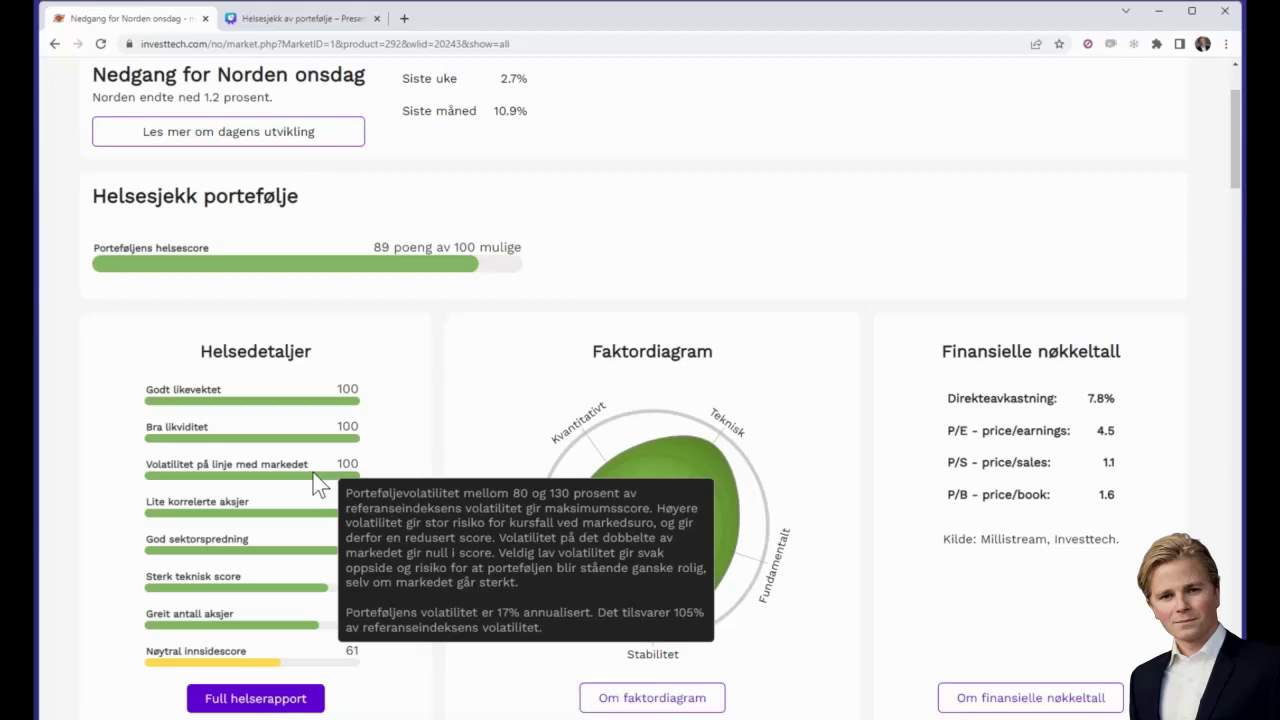
mouse_move(294, 449)
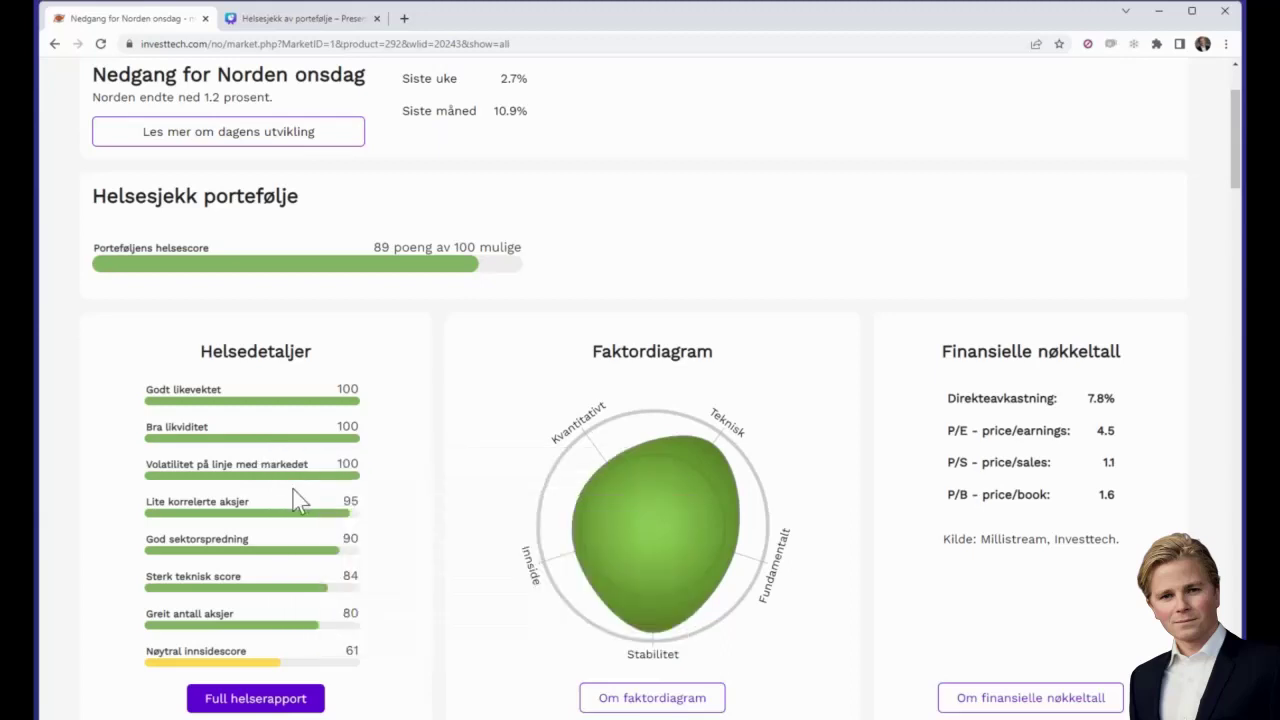
mouse_move(283, 515)
mouse_move(331, 621)
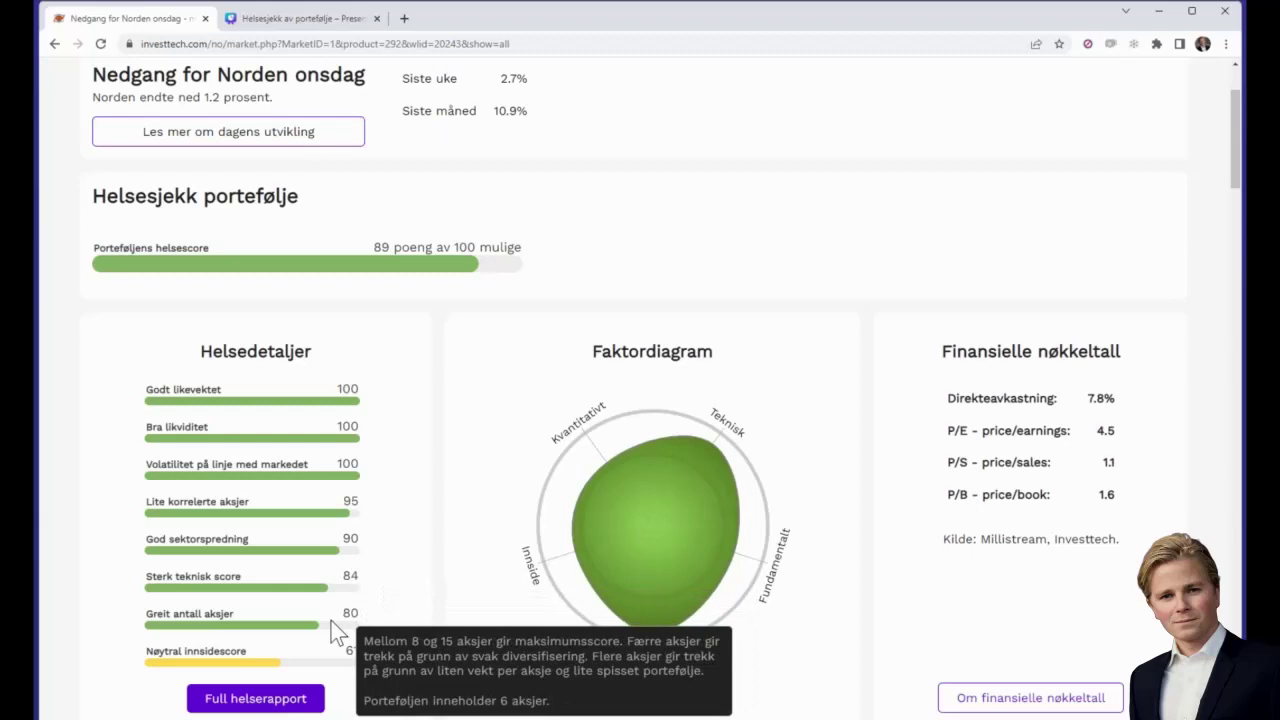
scroll(331, 621, down, 1)
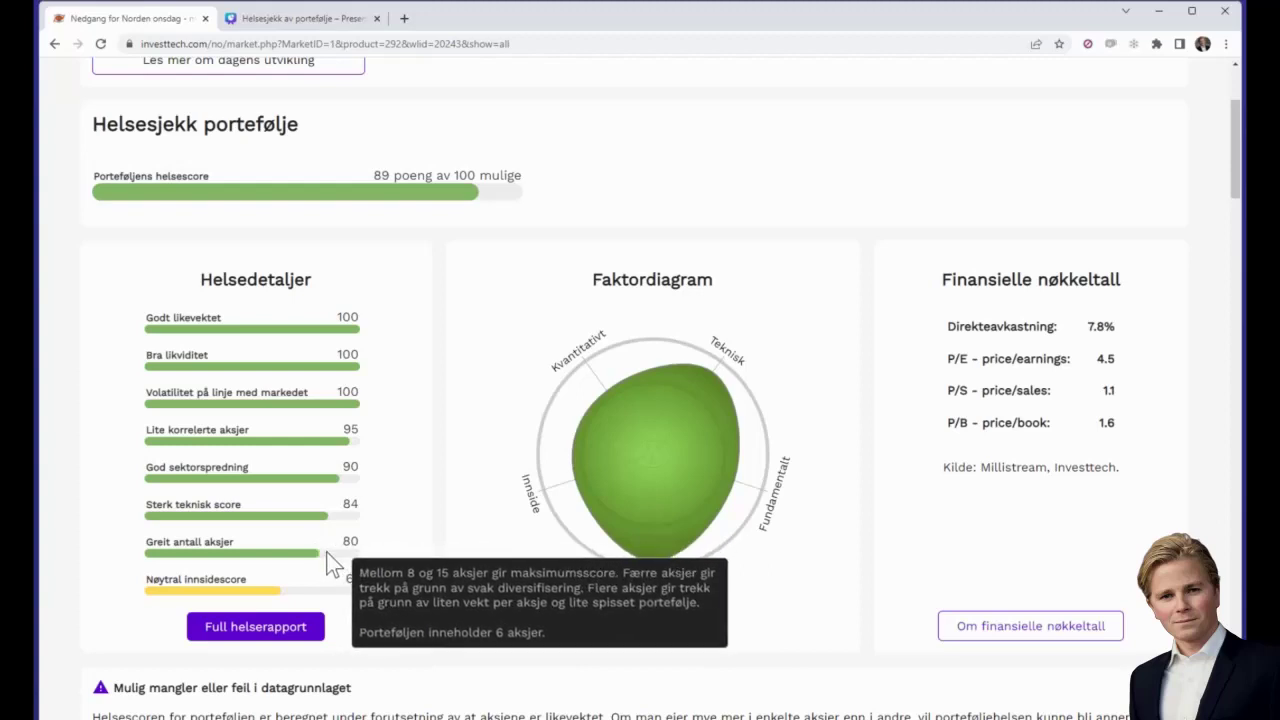
Step: Find Kongsberg Gruppen in the Topp 50 stock ranking and add it to the Norden watchlist
scroll(341, 495, up, 2)
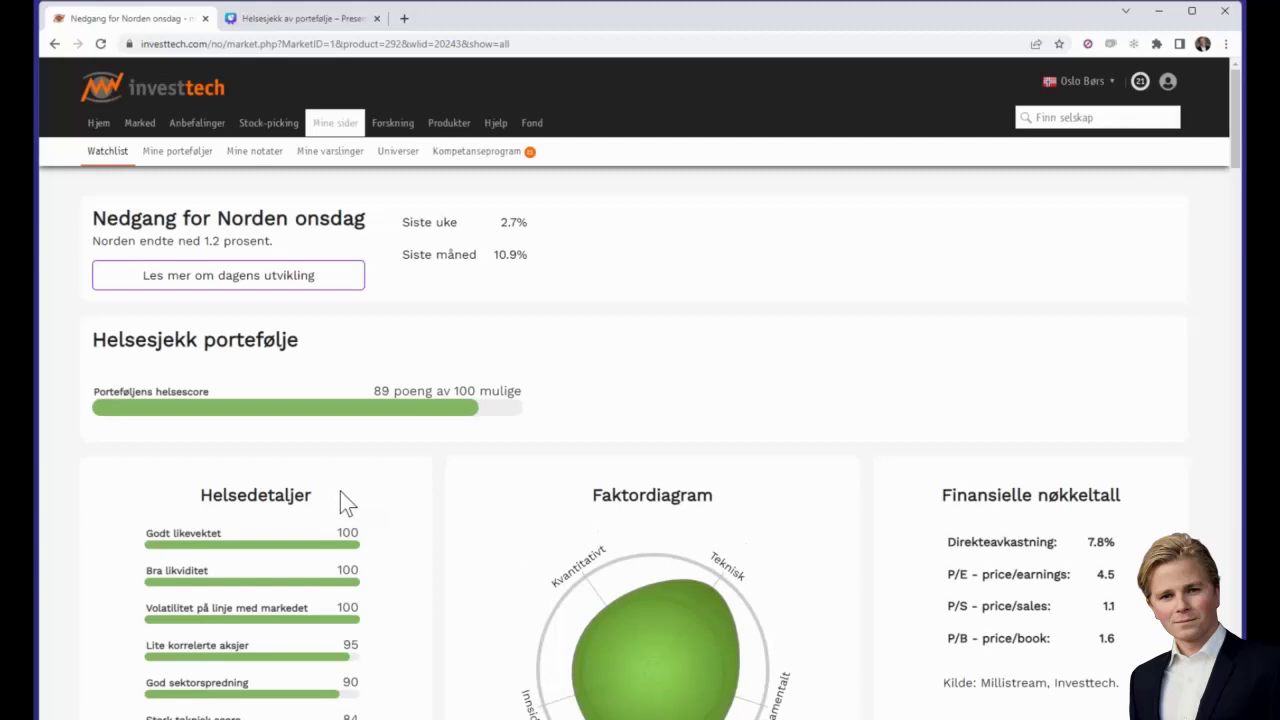
mouse_move(275, 143)
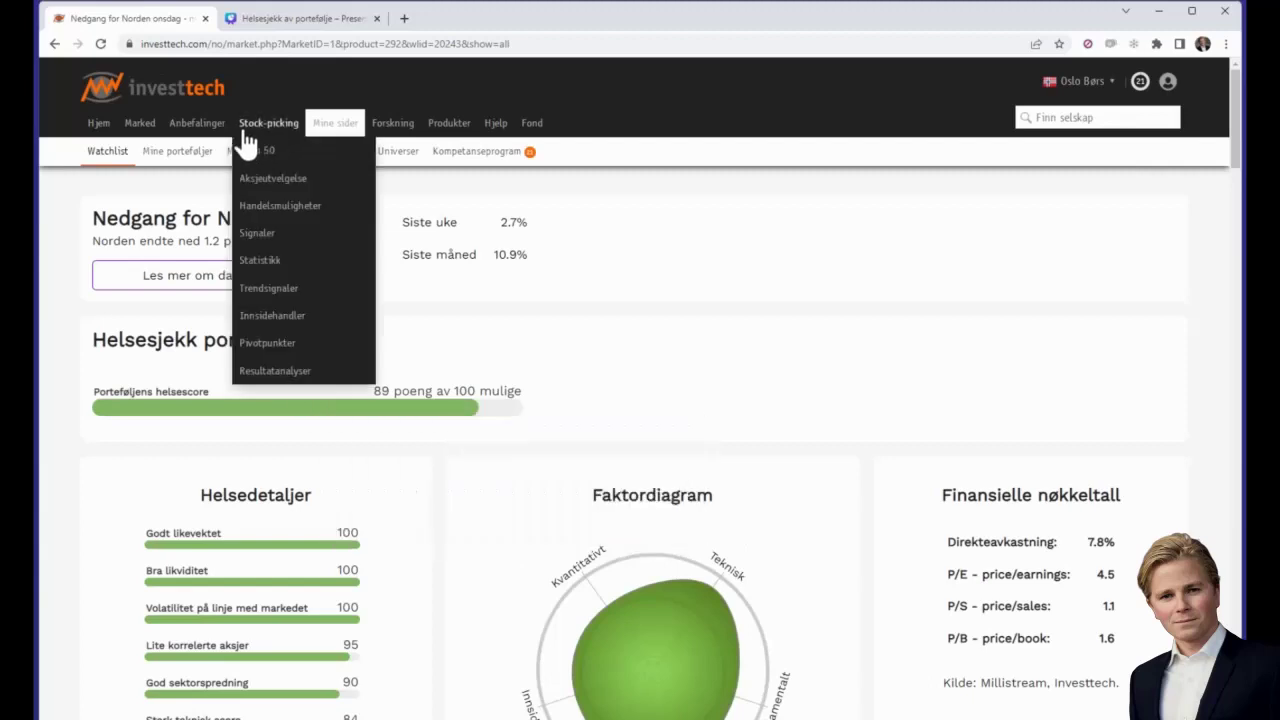
click(254, 152)
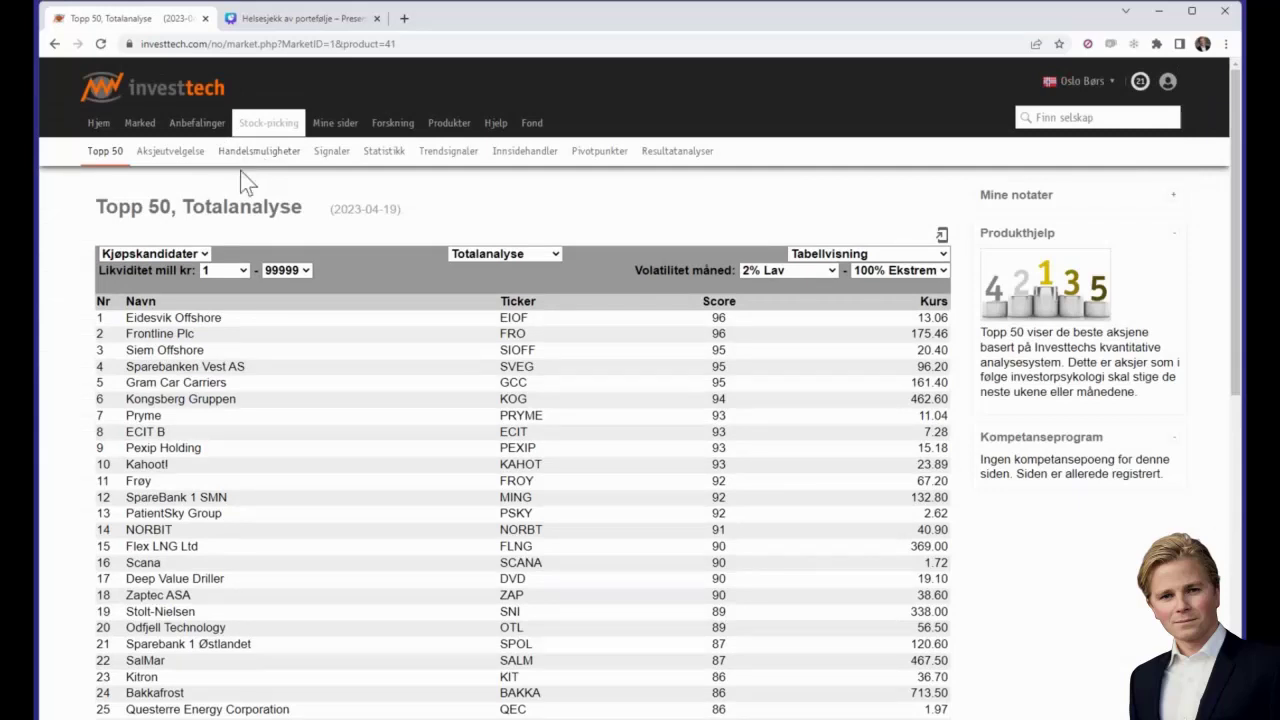
click(158, 406)
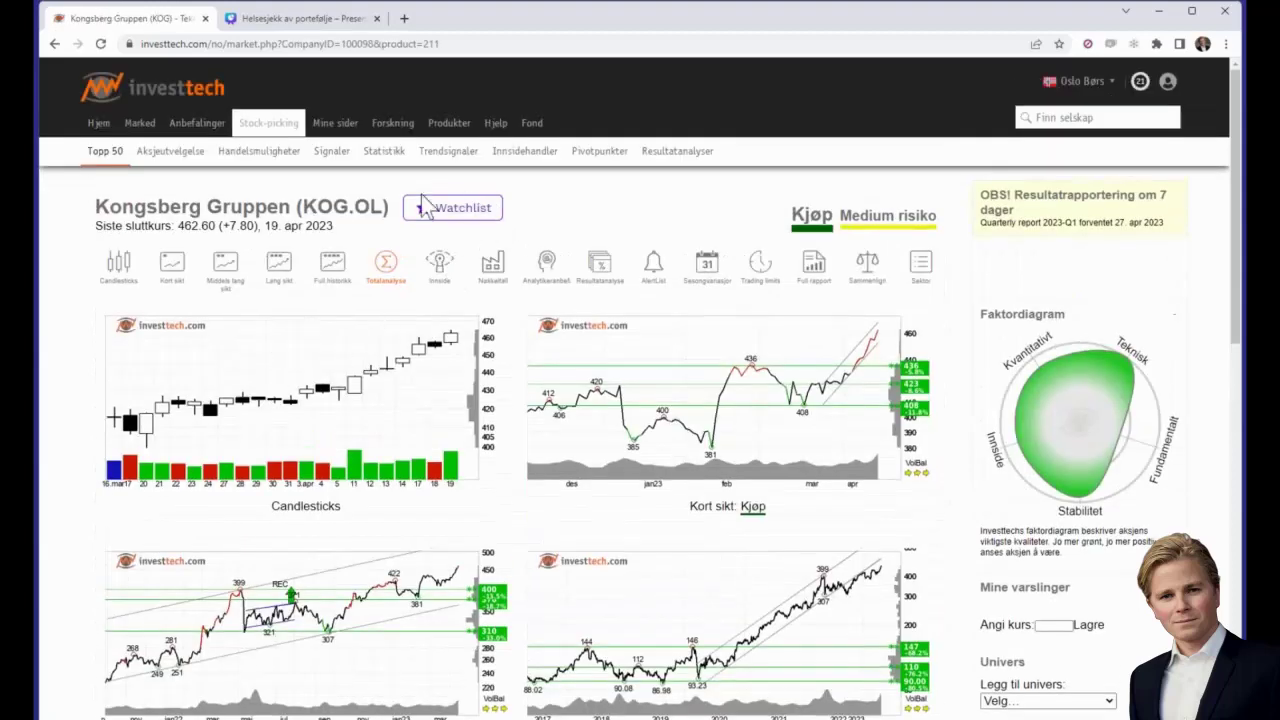
click(466, 218)
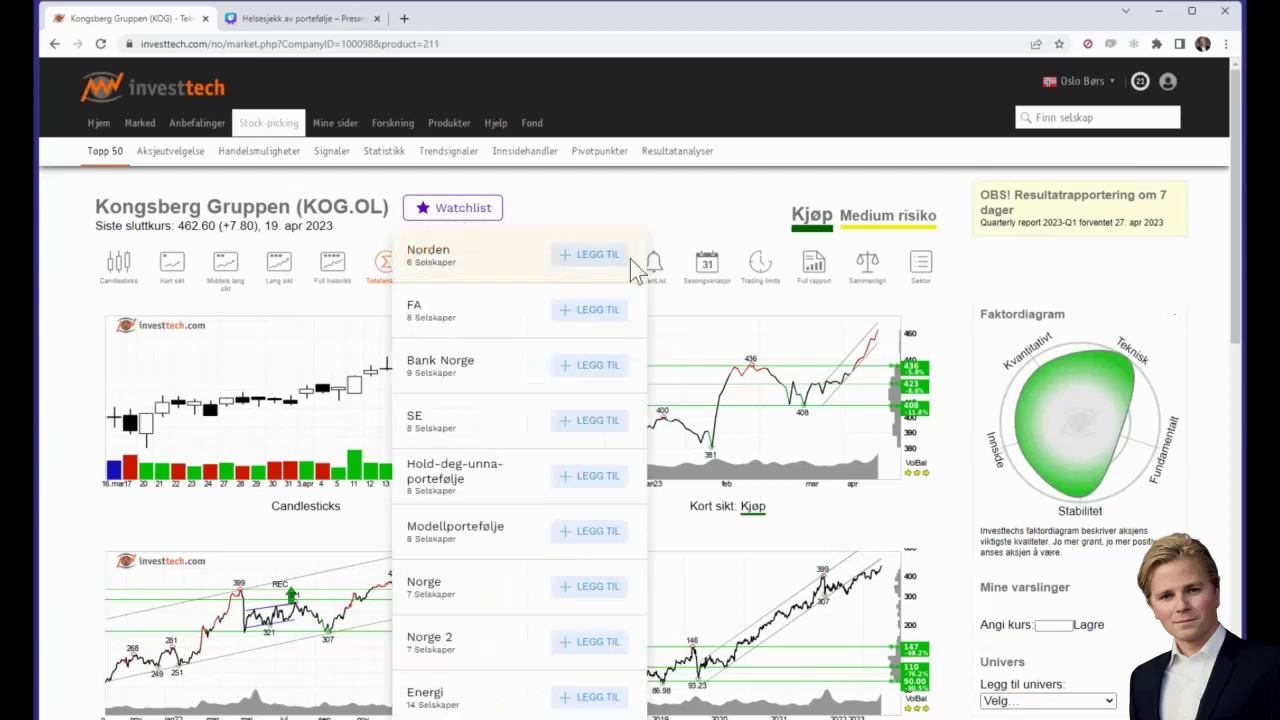
click(573, 262)
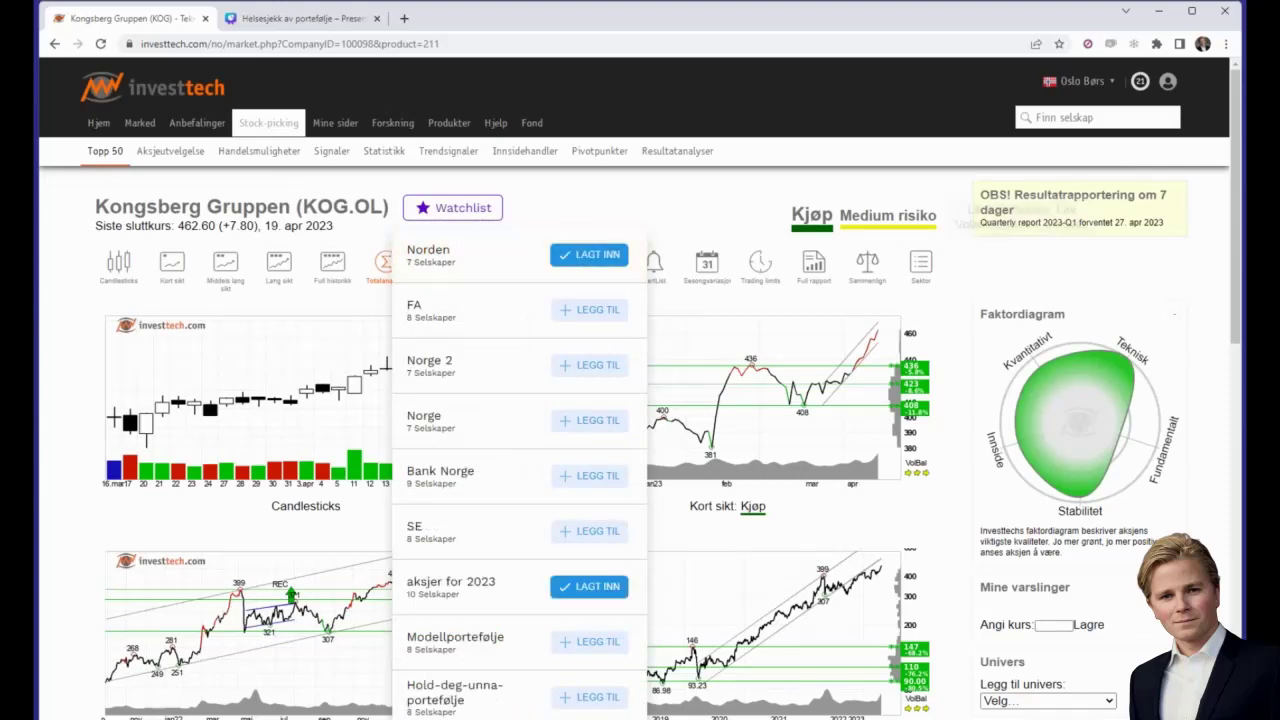
Step: Switch to the Stockholmsbörsen market, find Volvo A in its Topp 50 ranking and add it to the Norden watchlist
click(1083, 82)
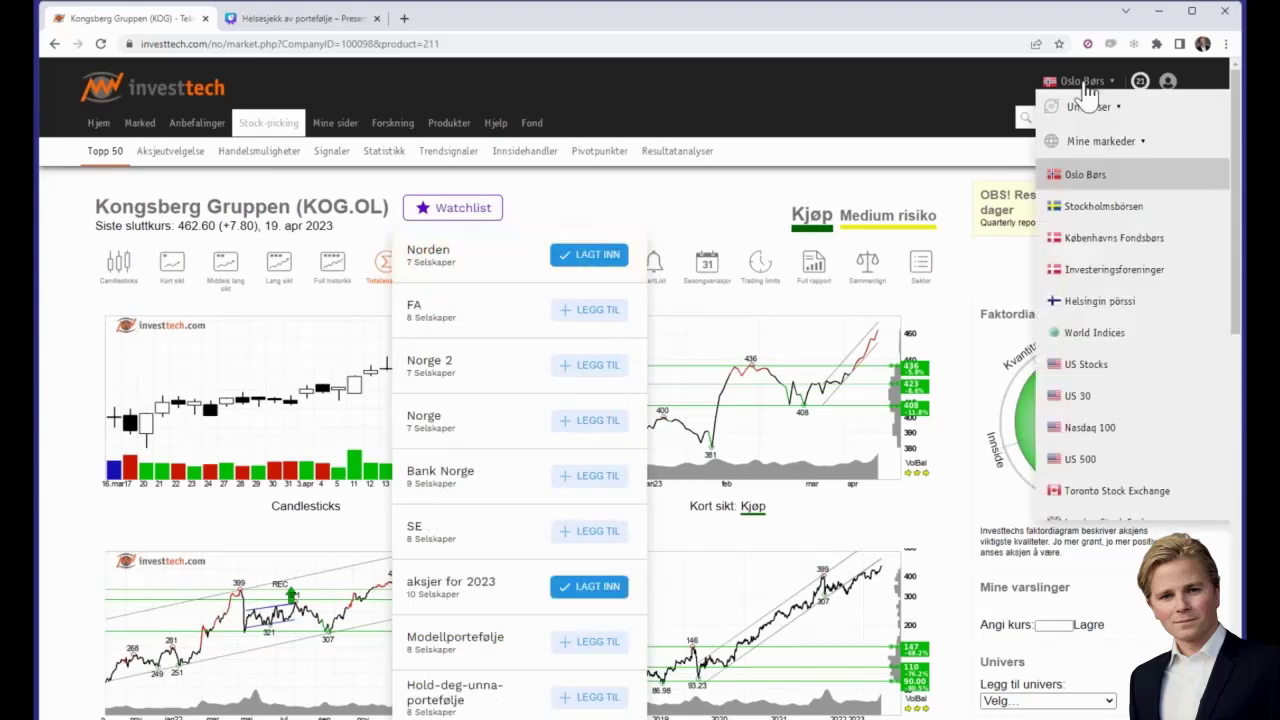
click(1098, 208)
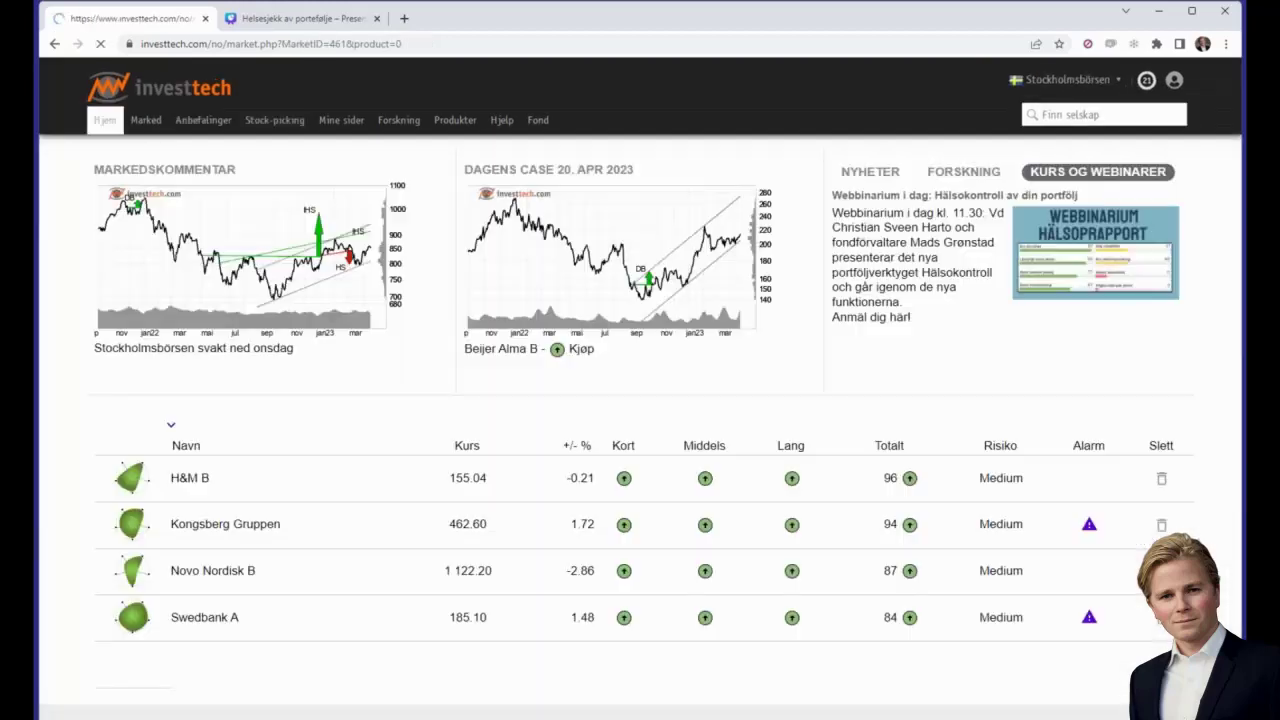
mouse_move(286, 122)
click(268, 150)
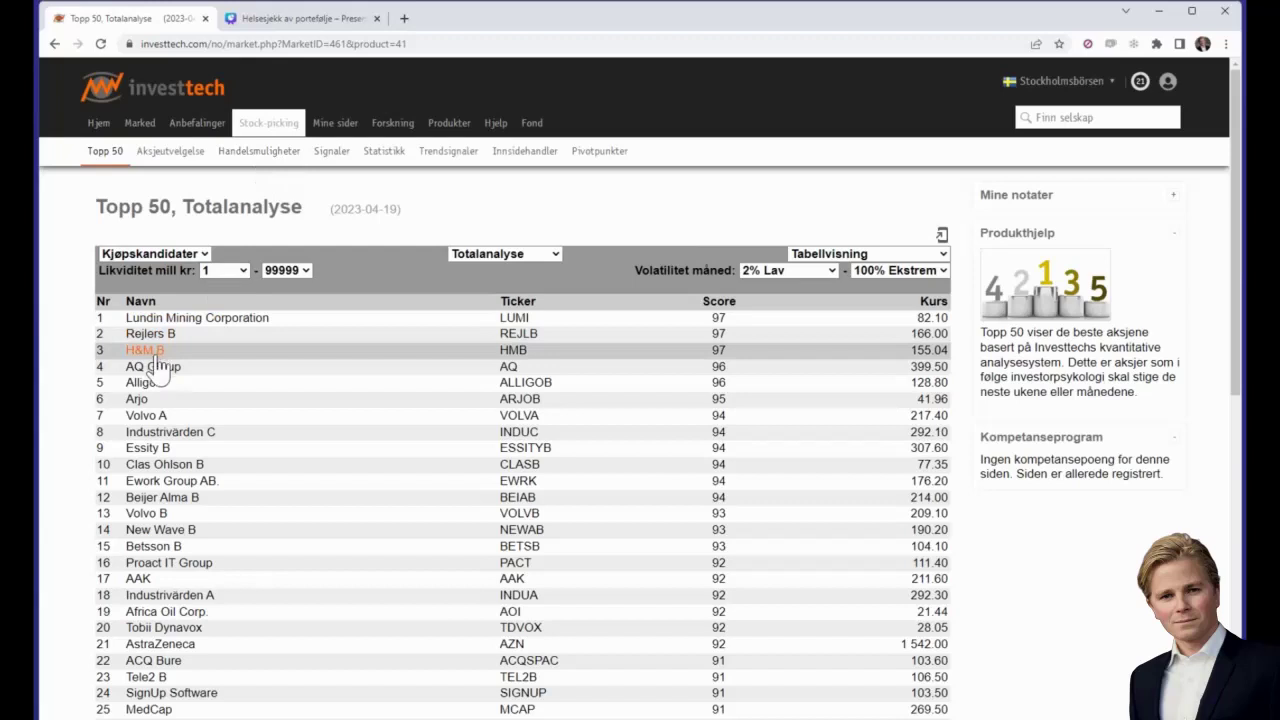
click(141, 416)
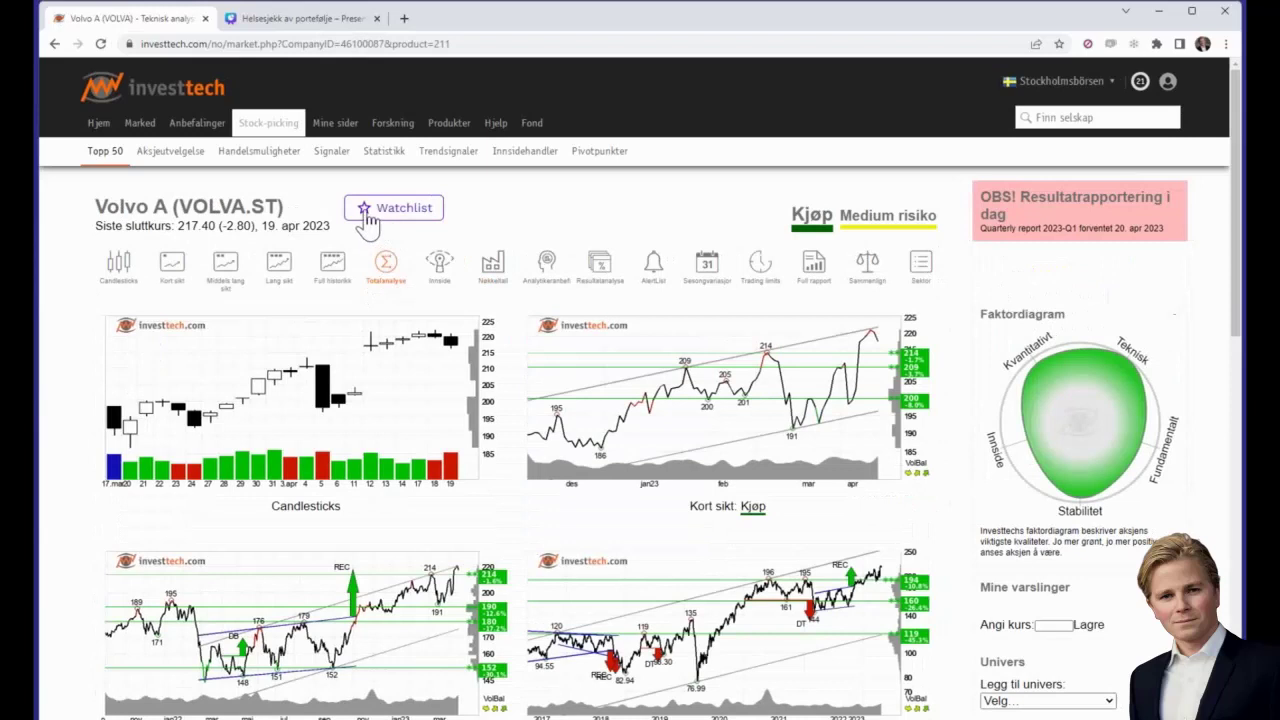
click(367, 216)
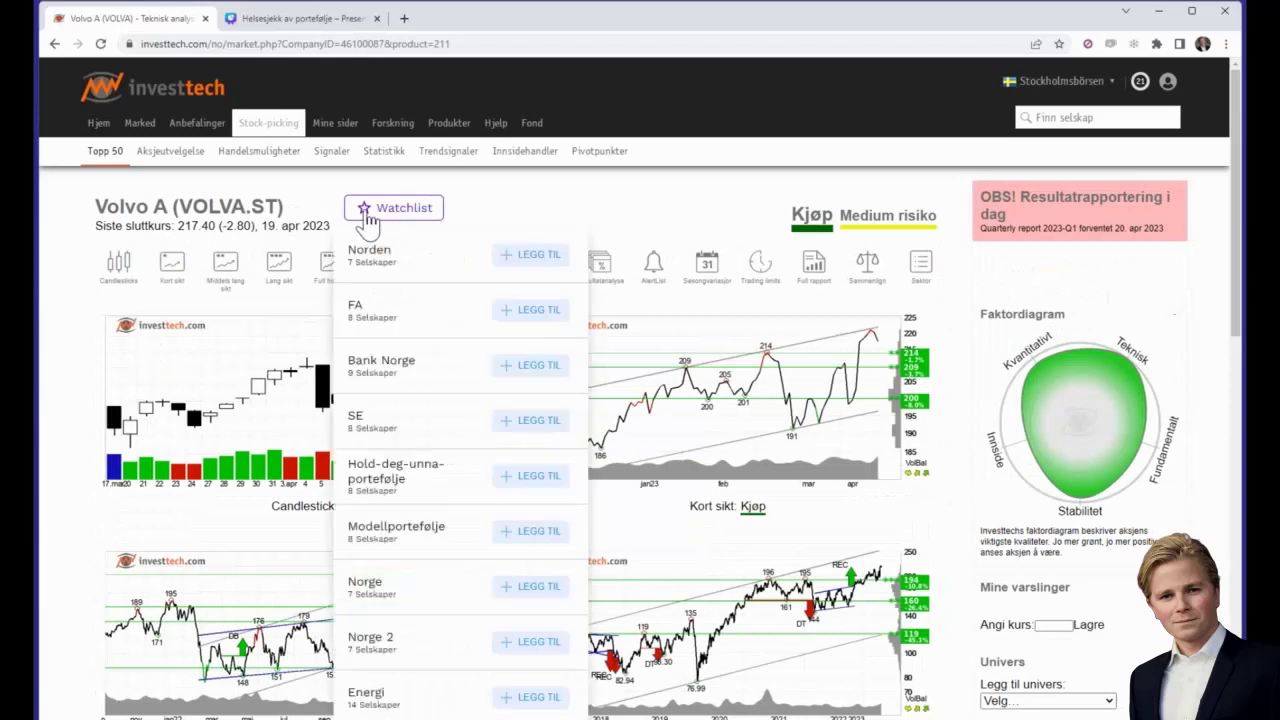
click(516, 258)
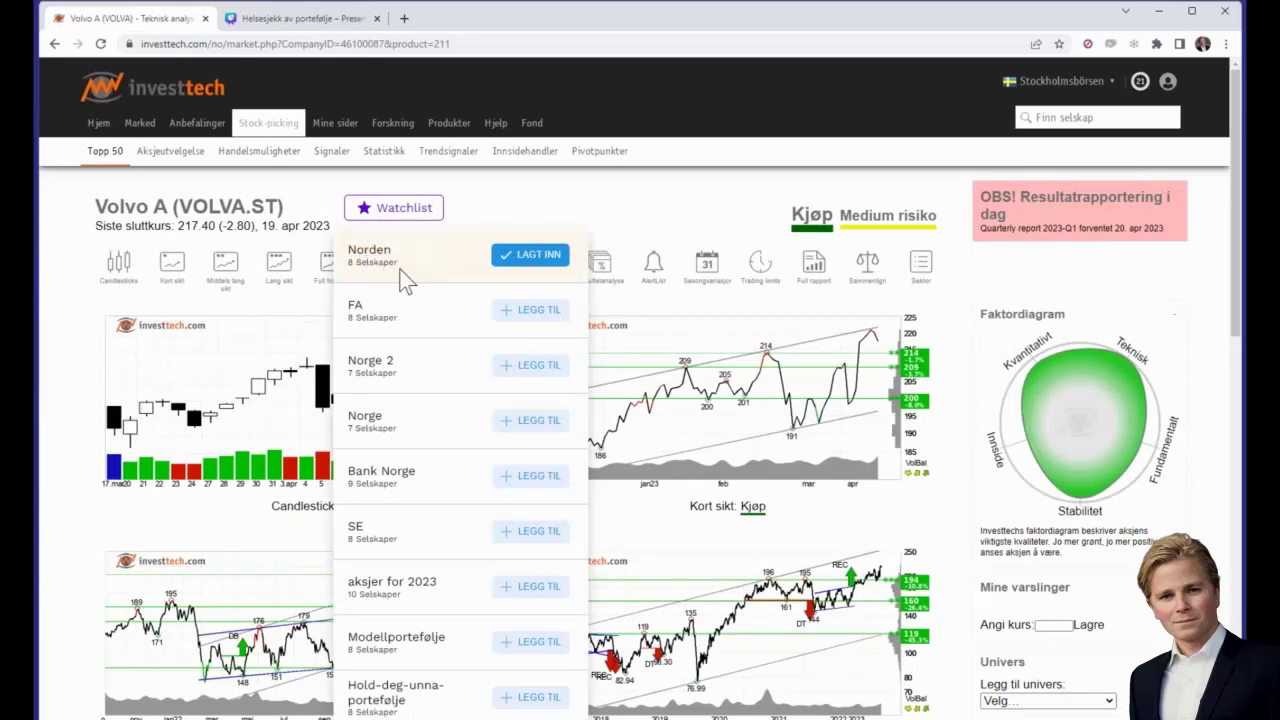
Step: Switch to the Københavns Fondsbørs market, find Coloplast B in its Topp 50 ranking and add it to the Norden watchlist
click(1062, 82)
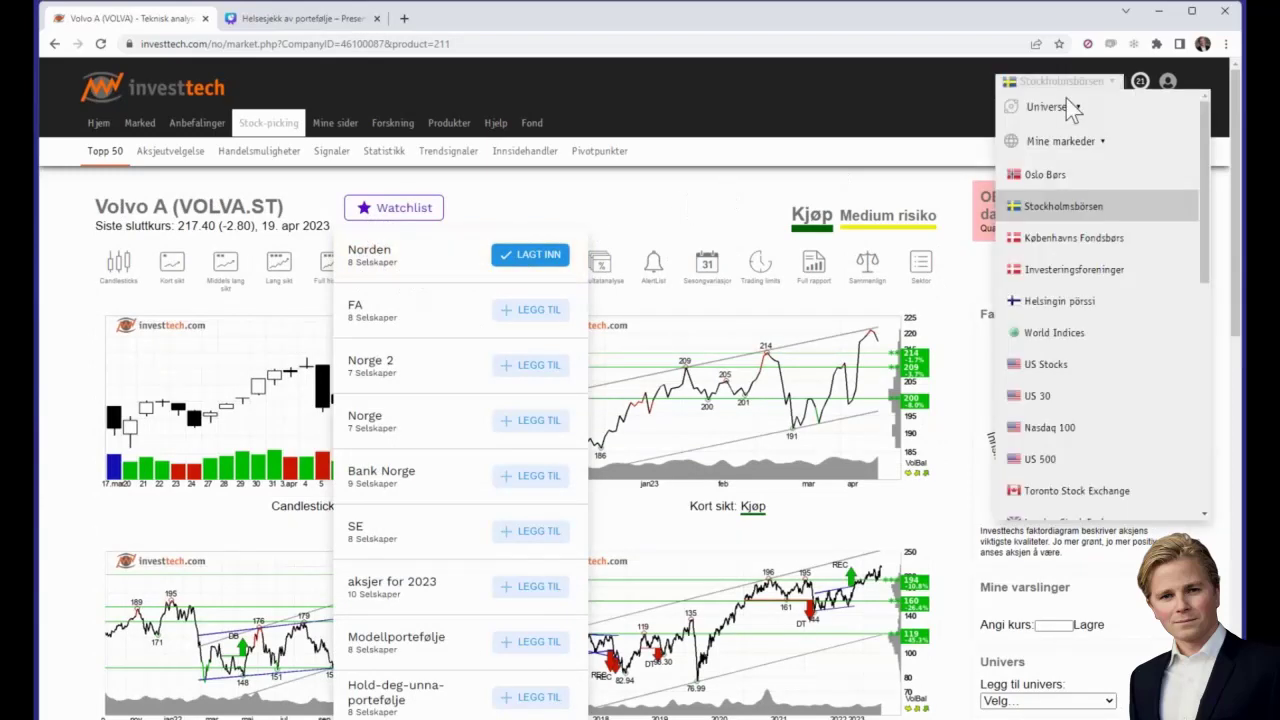
click(1070, 240)
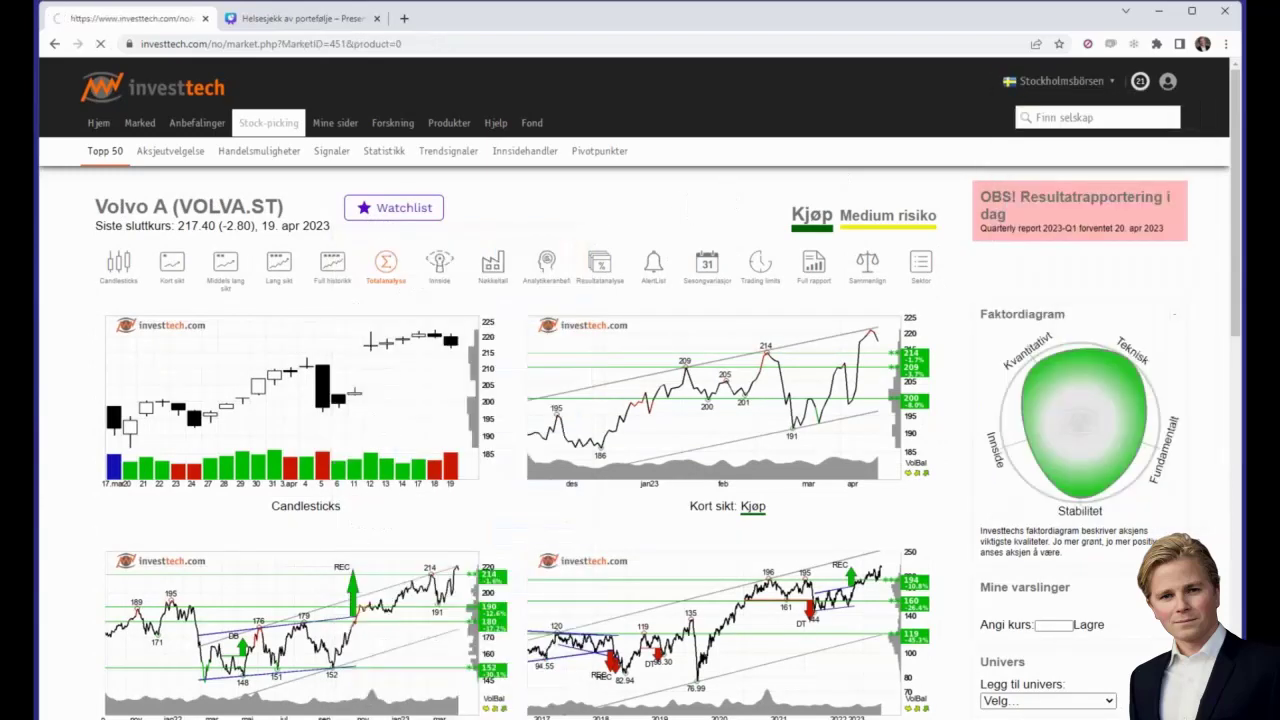
mouse_move(268, 147)
click(263, 150)
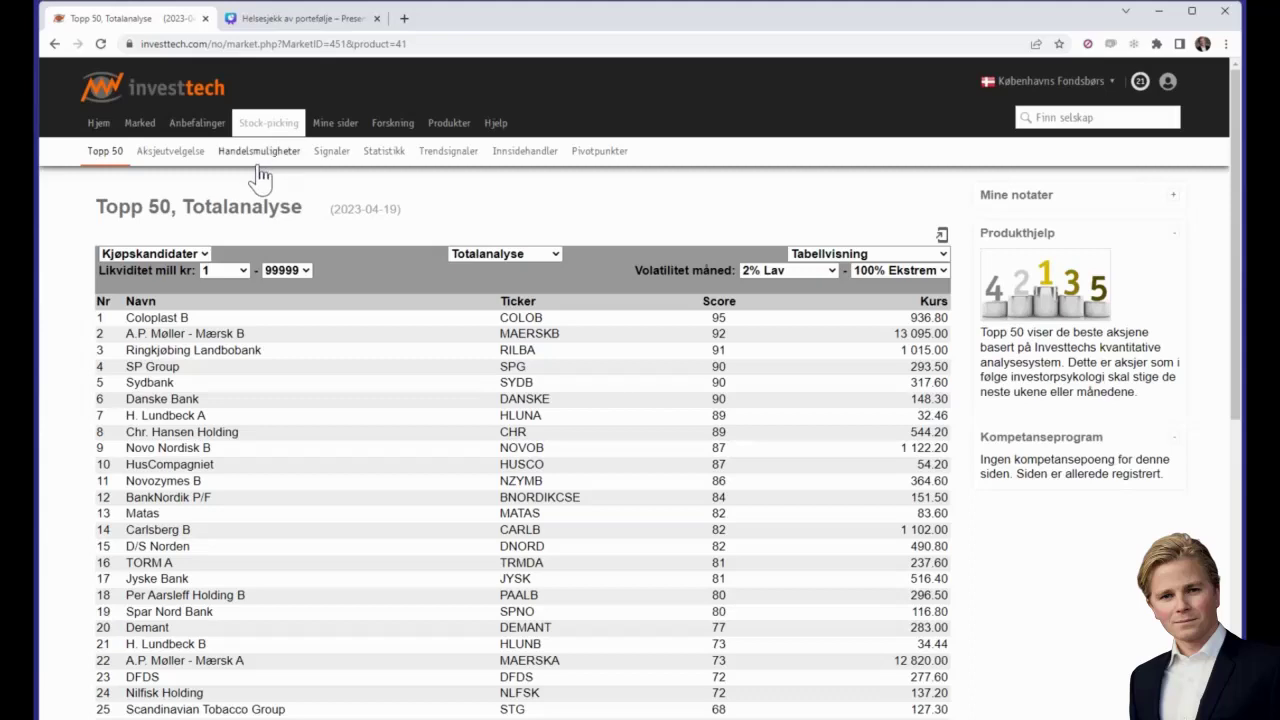
click(151, 322)
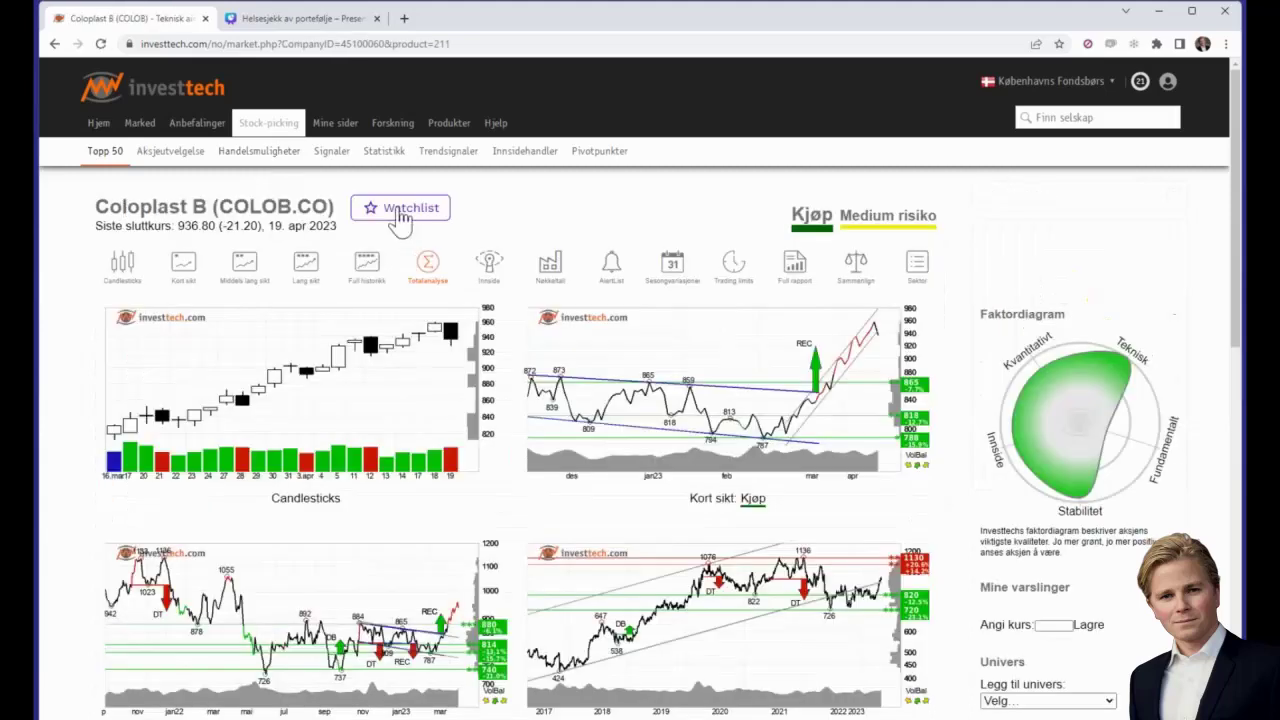
click(399, 212)
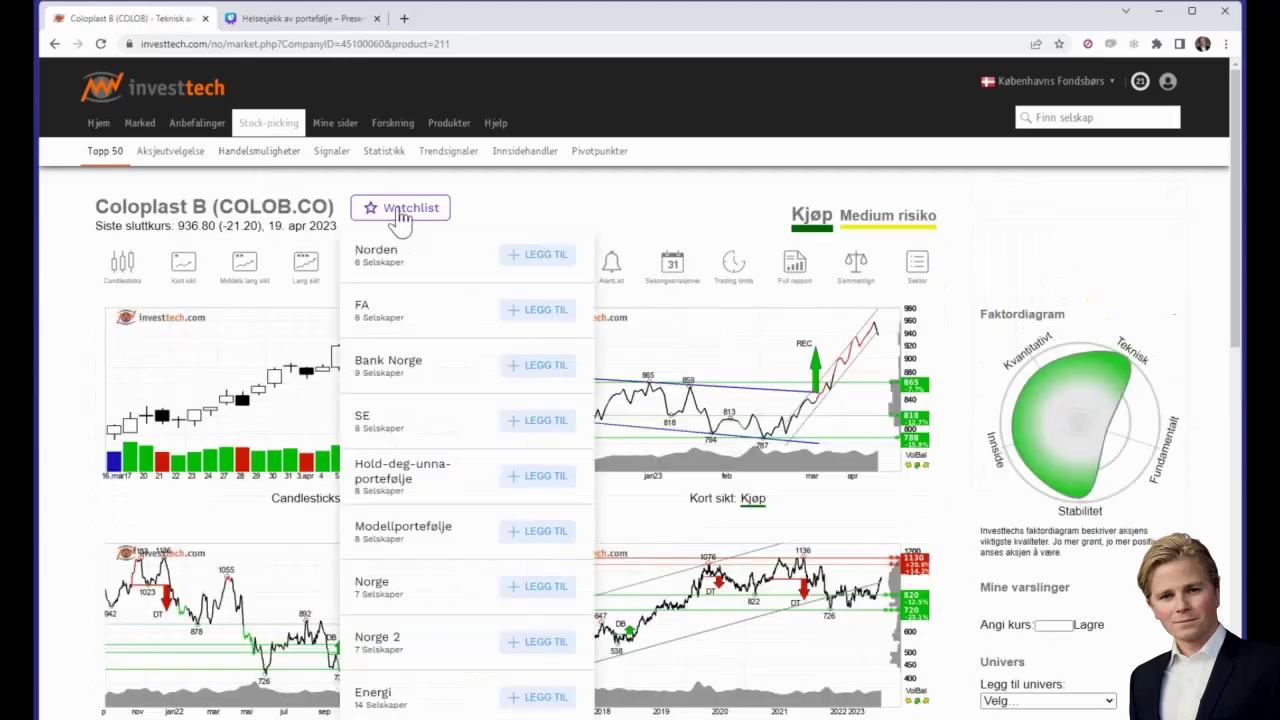
click(524, 262)
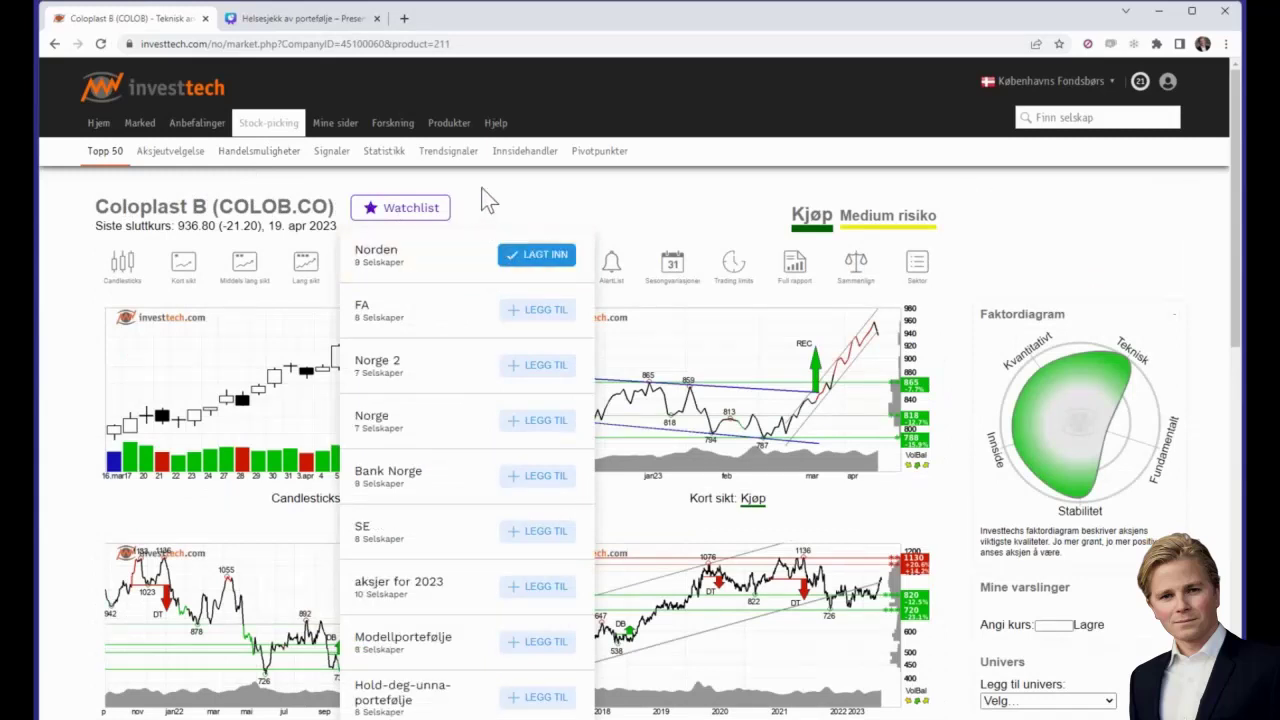
Step: Return to the Oslo Børs market, review the companies in the Norden watchlist and run its Helsesjekk
click(1043, 80)
click(1022, 174)
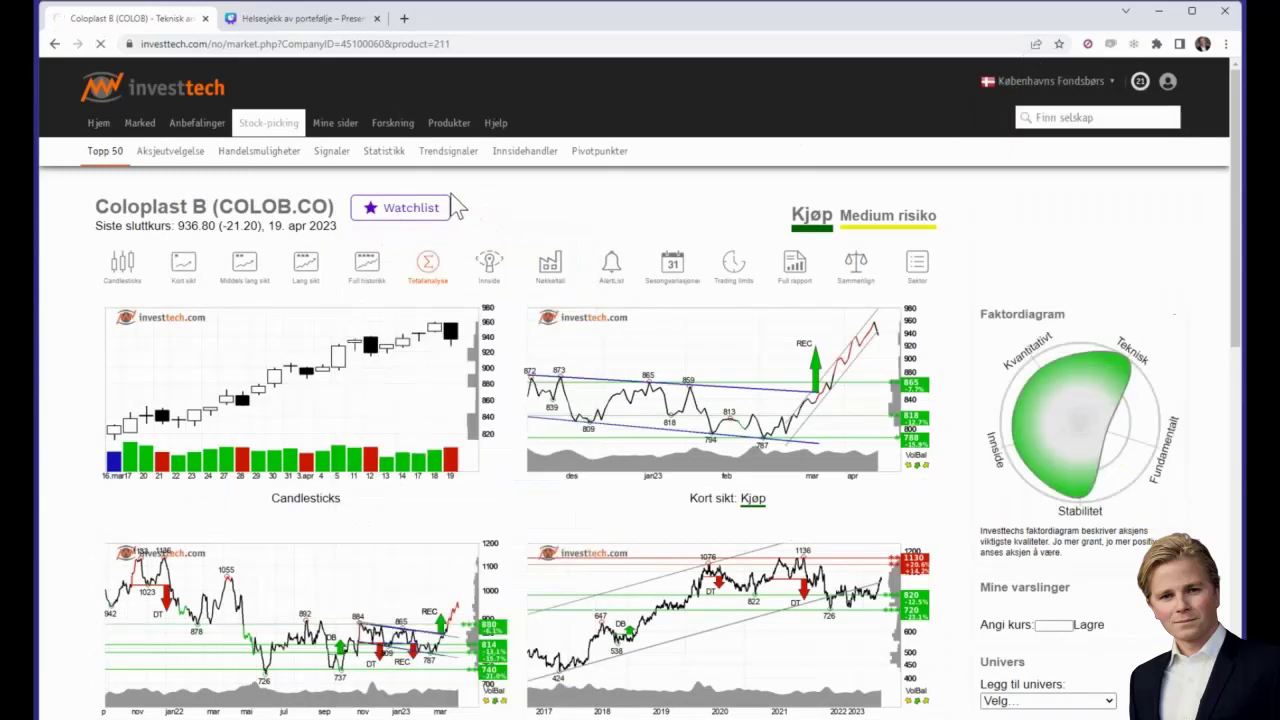
mouse_move(353, 133)
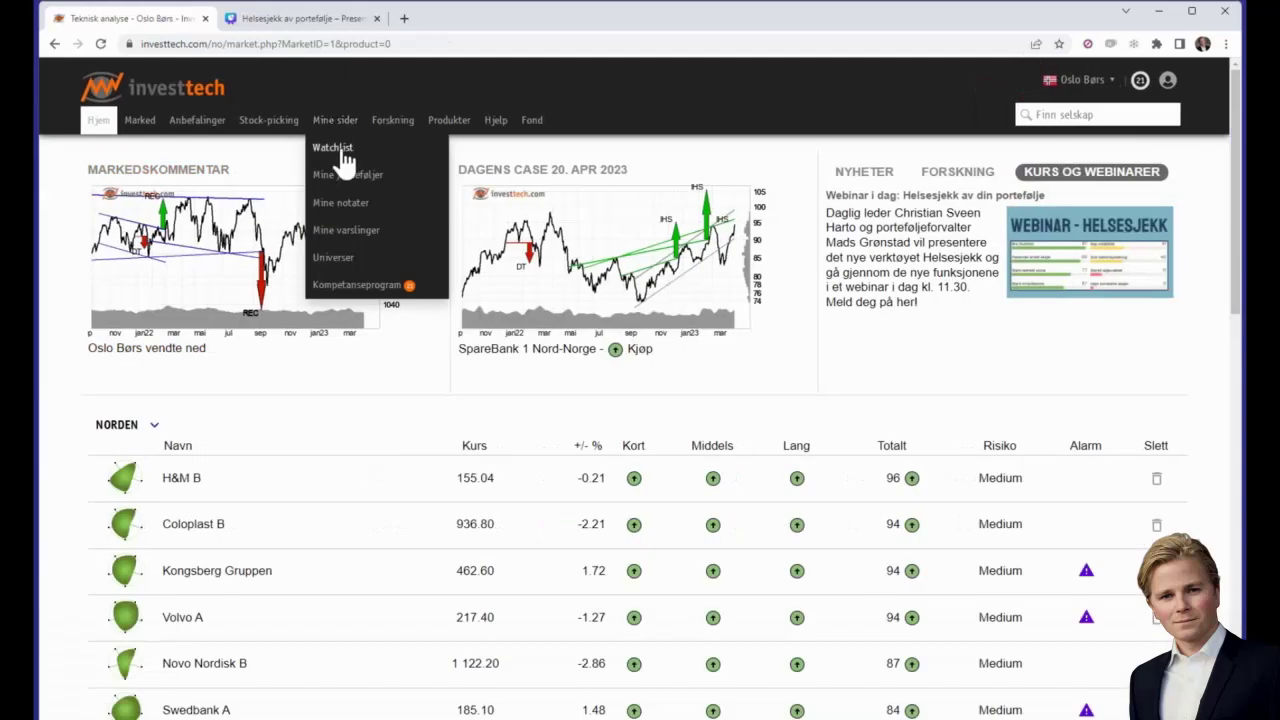
click(341, 150)
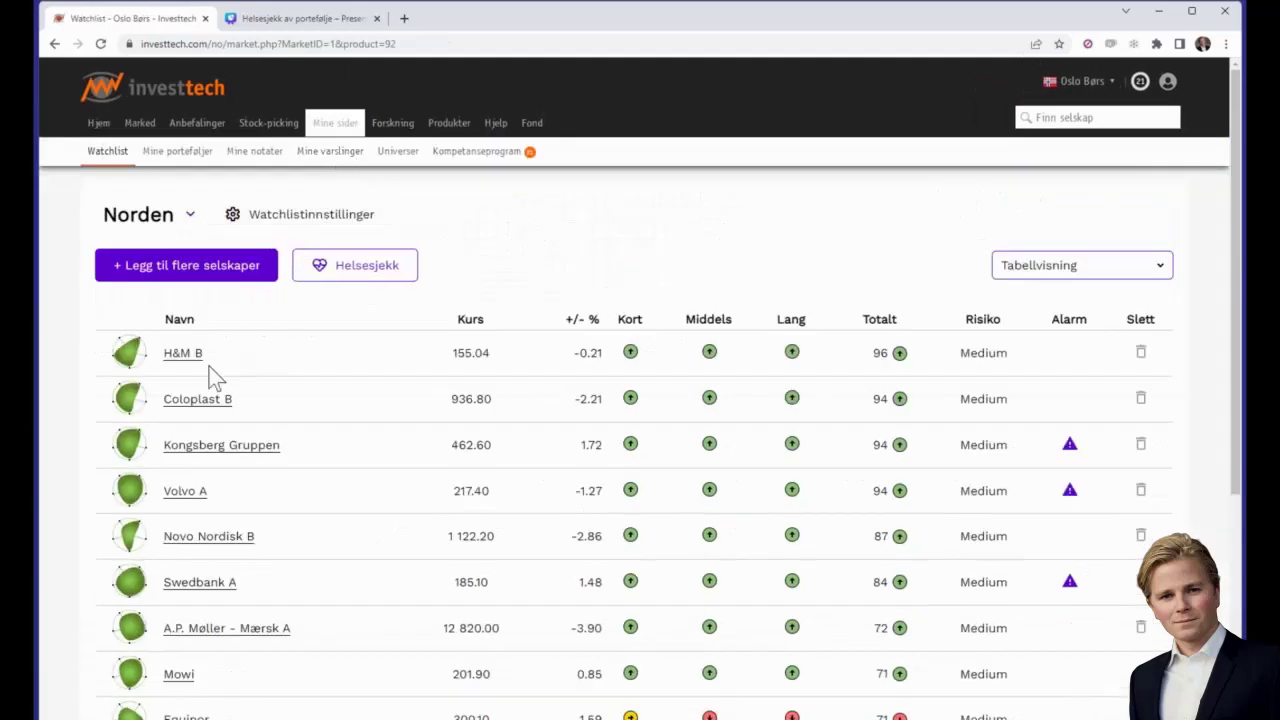
scroll(180, 371, down, 3)
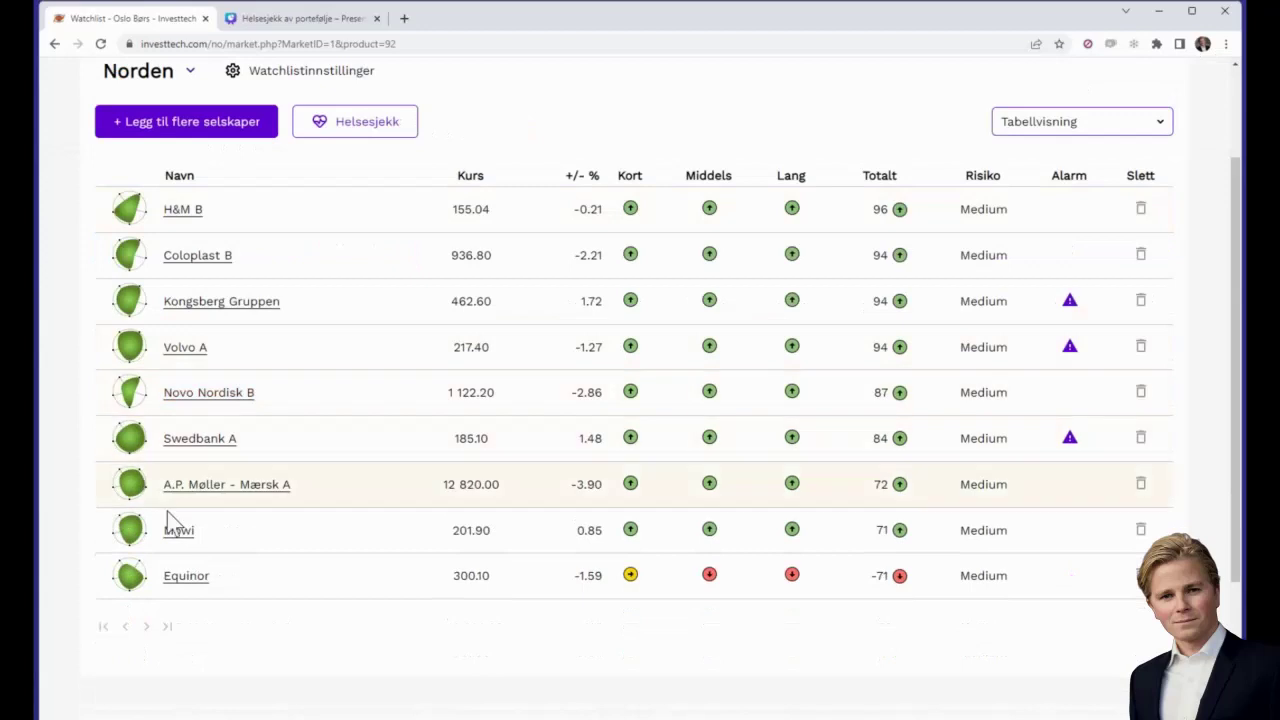
scroll(143, 443, up, 3)
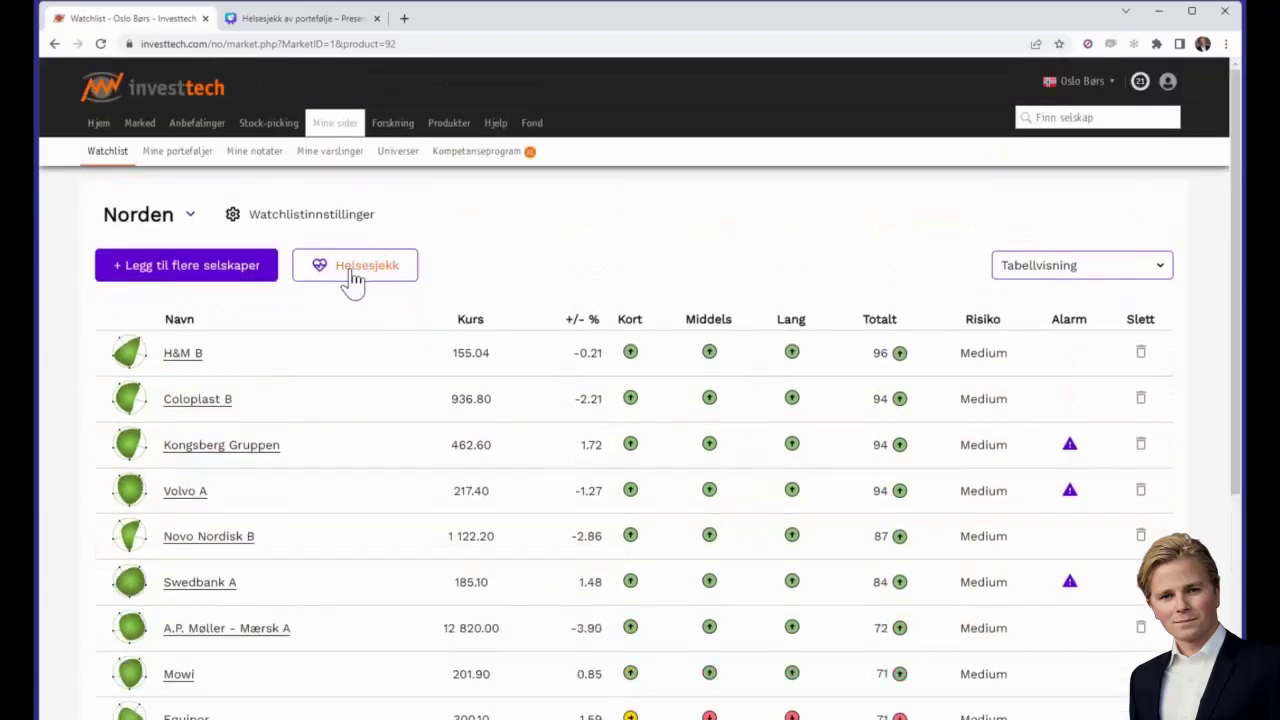
click(352, 278)
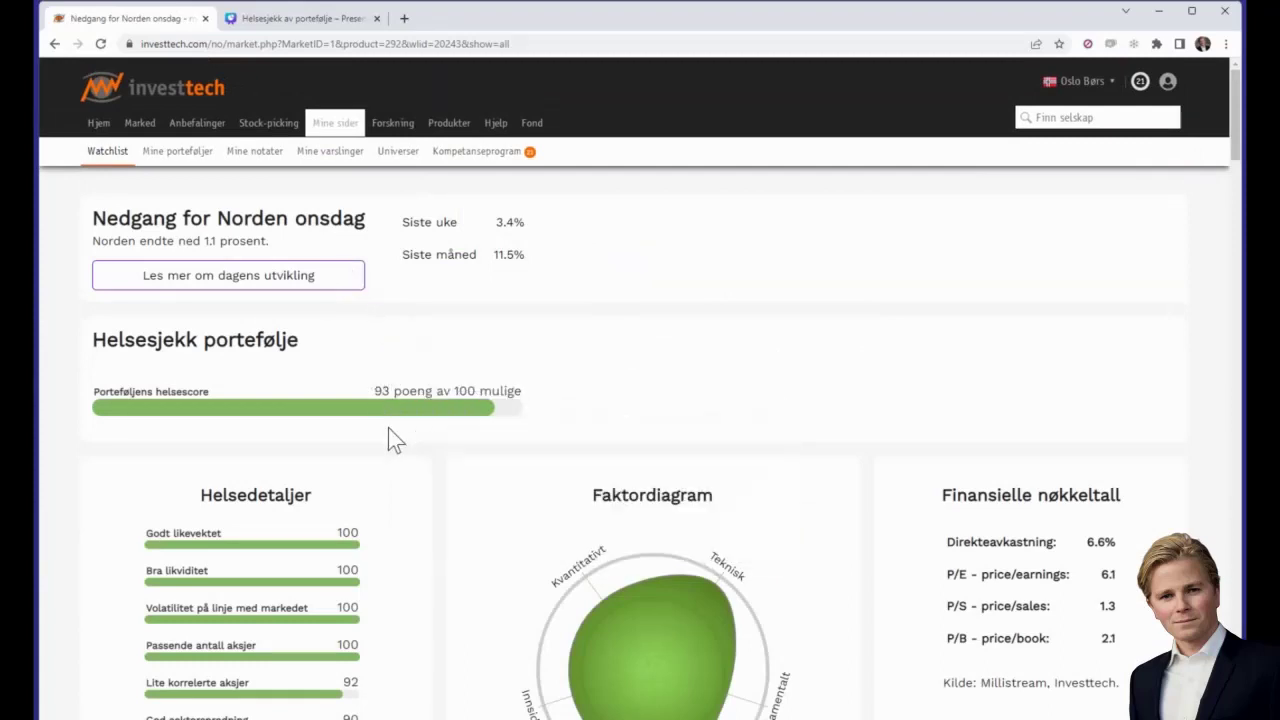
Step: Examine the portfolio's Helsedetaljer scores and the explanations for volatility, correlation, sector spread, technical score and insider score
scroll(388, 427, down, 2)
scroll(388, 427, down, 1)
mouse_move(355, 402)
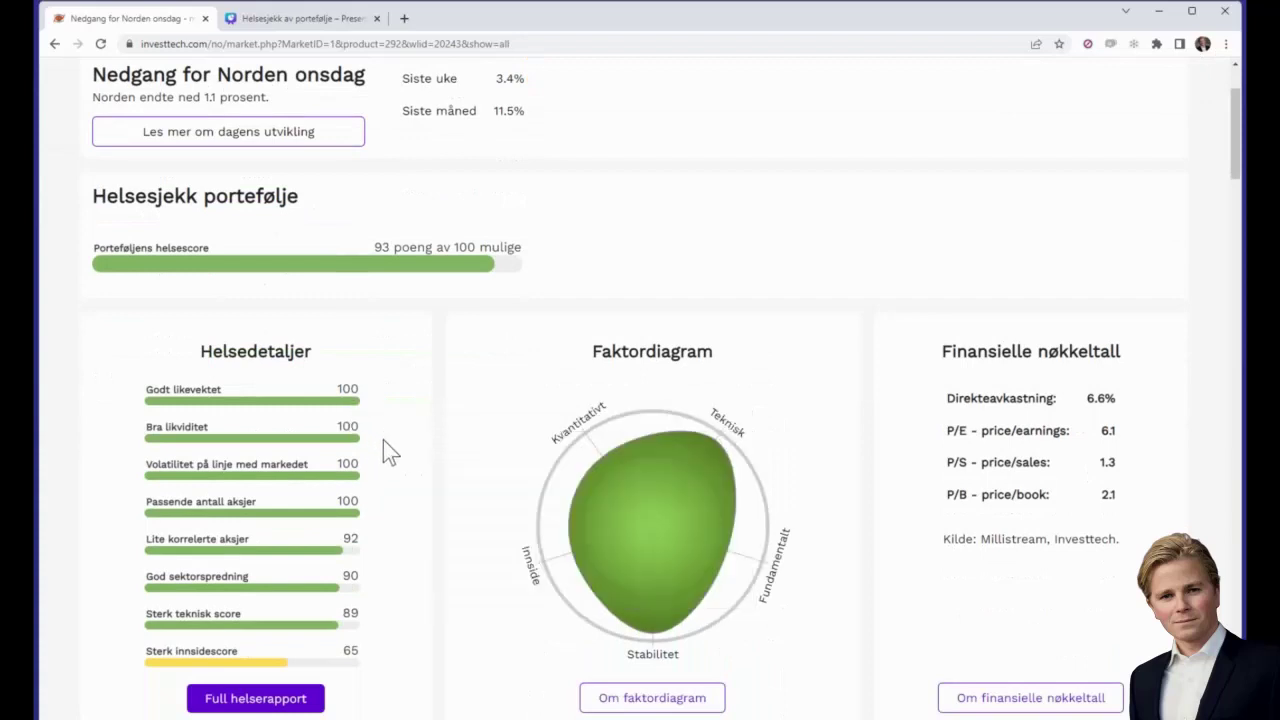
mouse_move(358, 477)
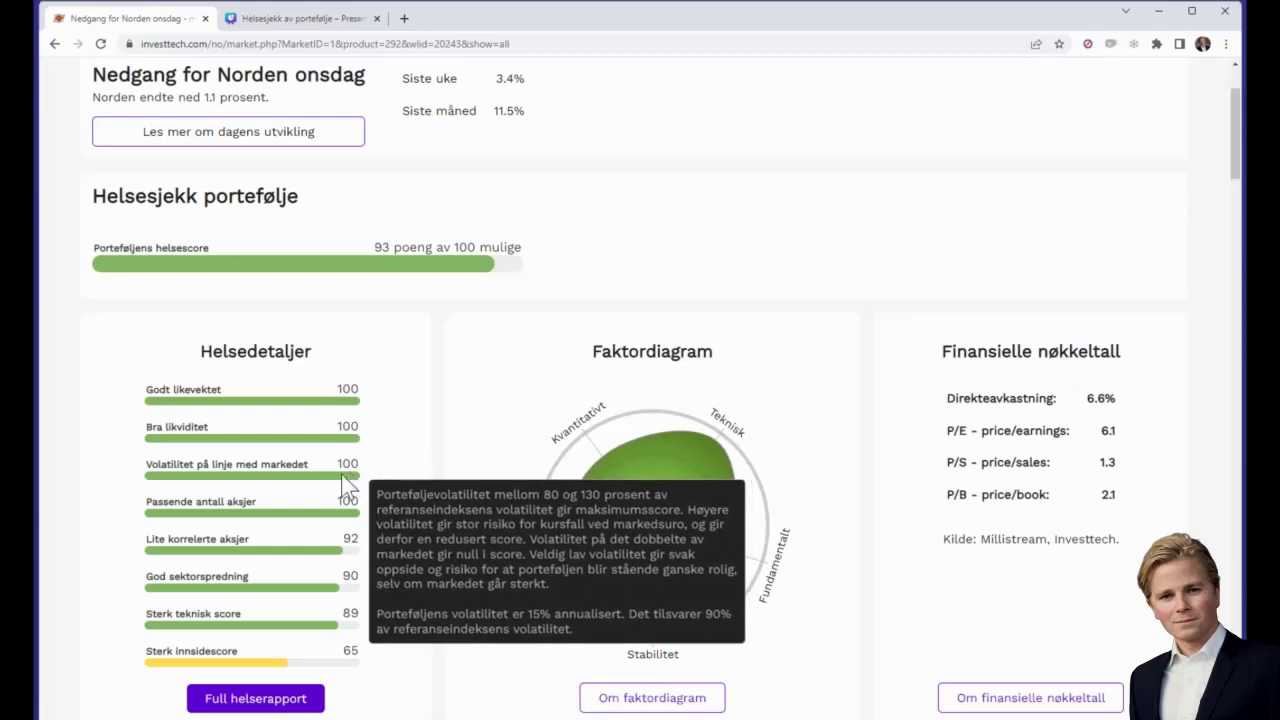
mouse_move(348, 504)
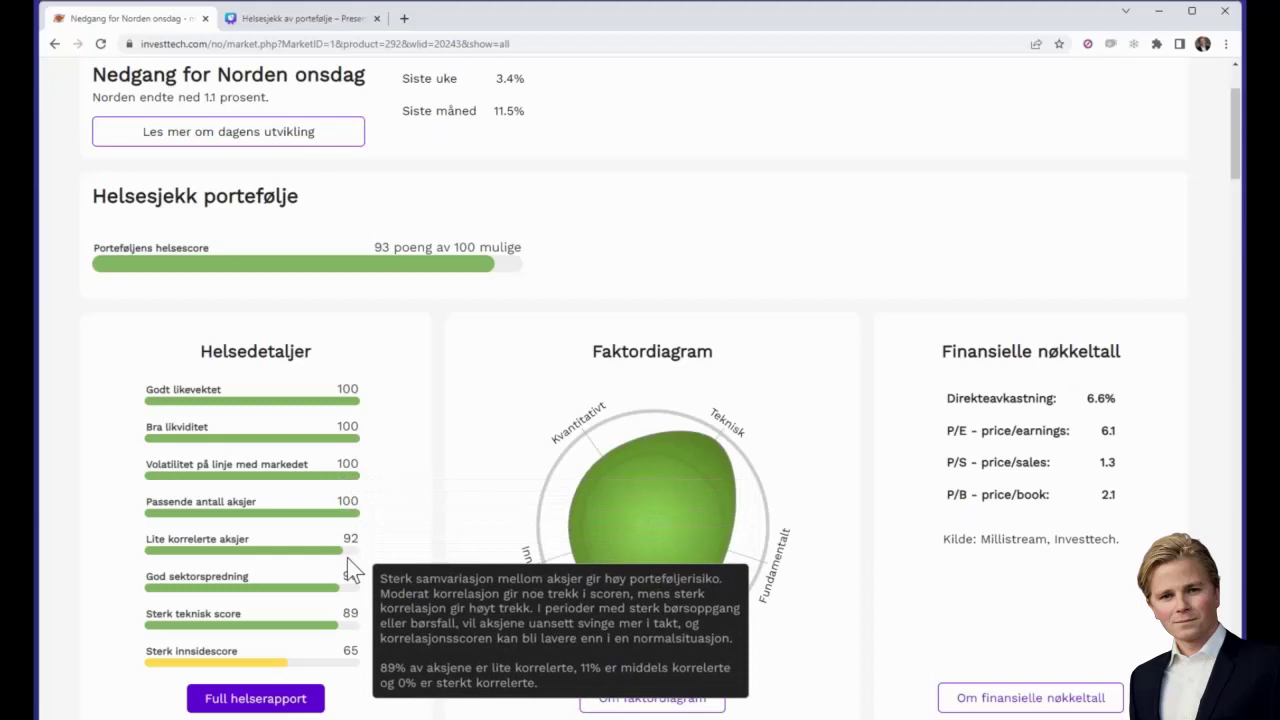
mouse_move(327, 576)
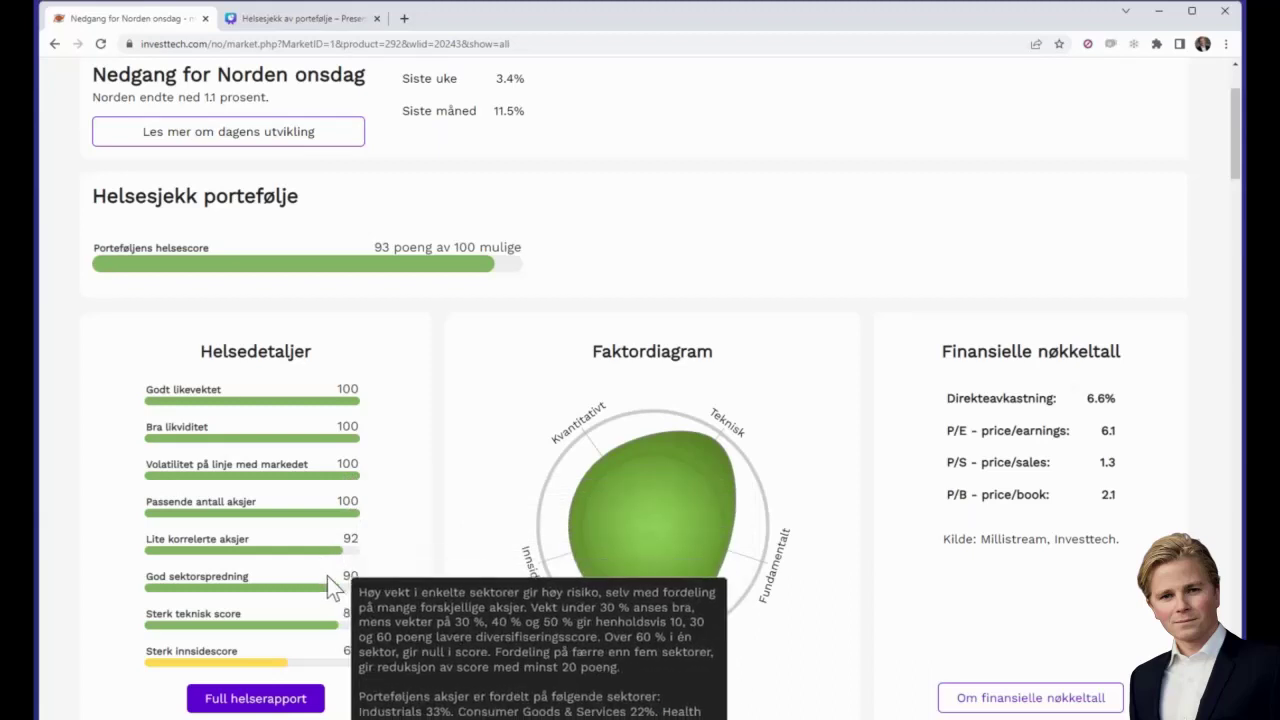
scroll(329, 588, down, 1)
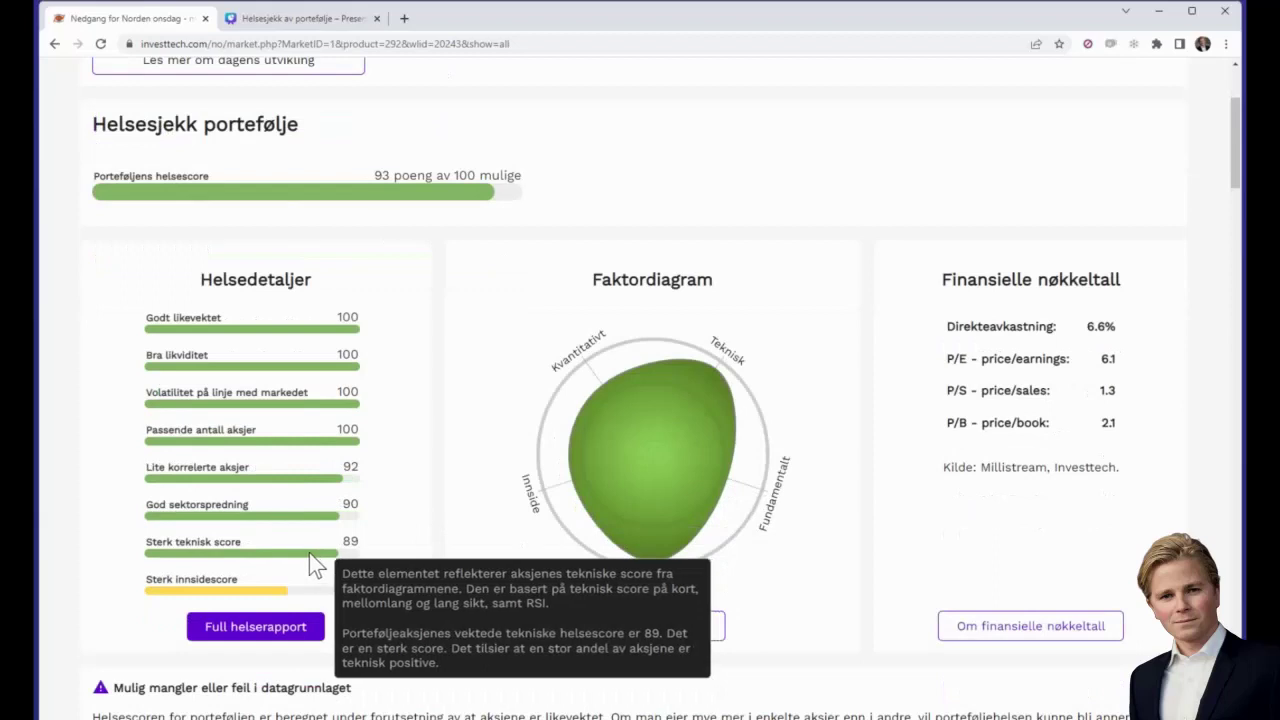
scroll(312, 553, down, 1)
mouse_move(306, 532)
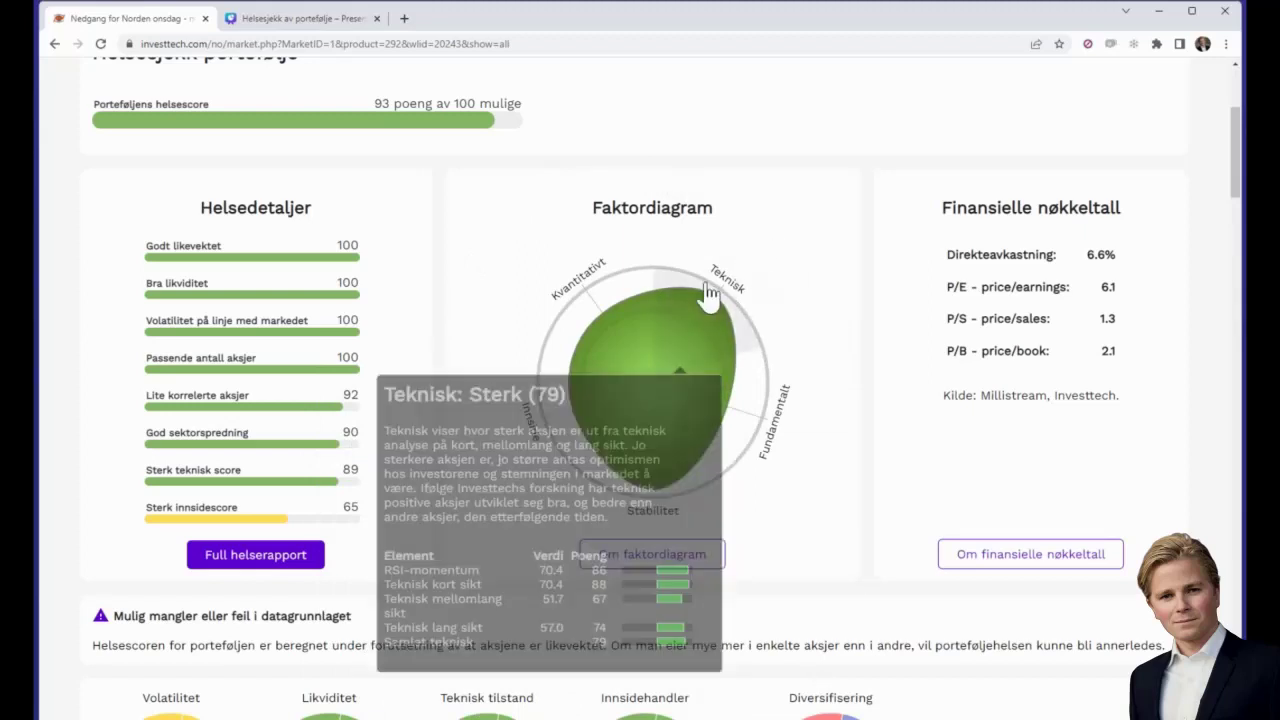
Step: Examine the Faktordiagram's factor explanations and the volatility, liquidity, technical, insider and diversification charts for the portfolio
mouse_move(748, 425)
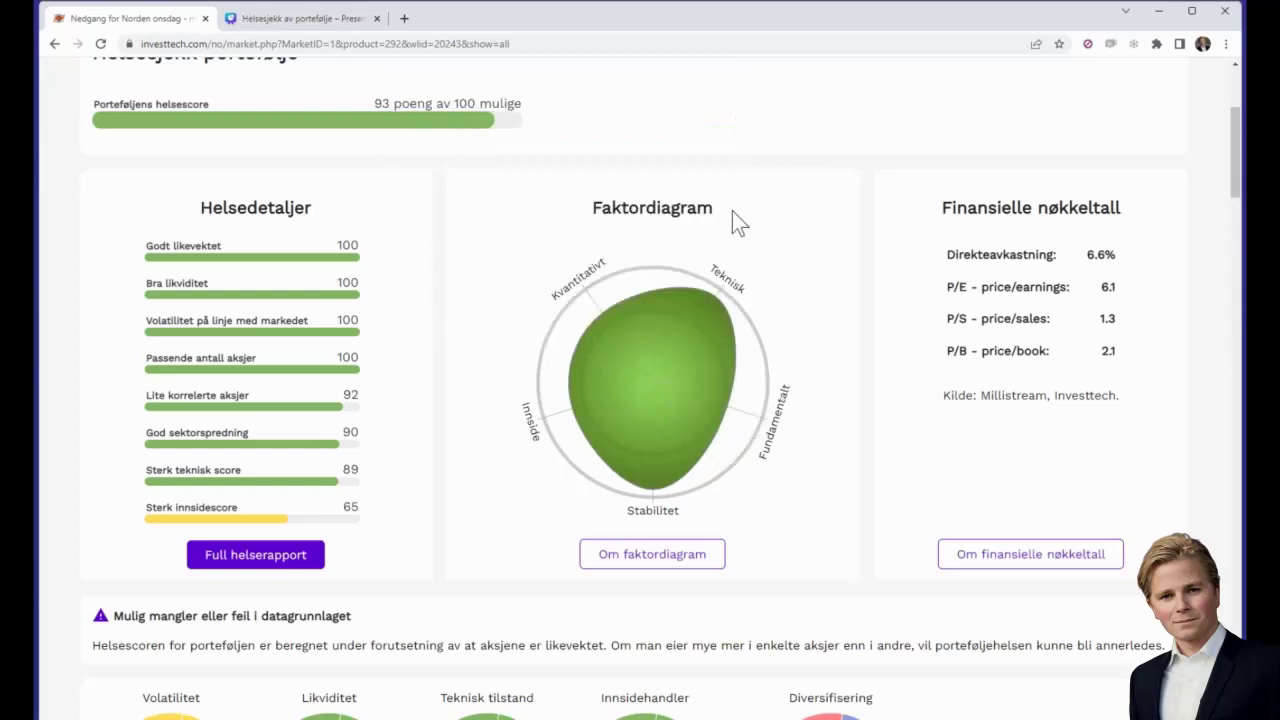
mouse_move(590, 466)
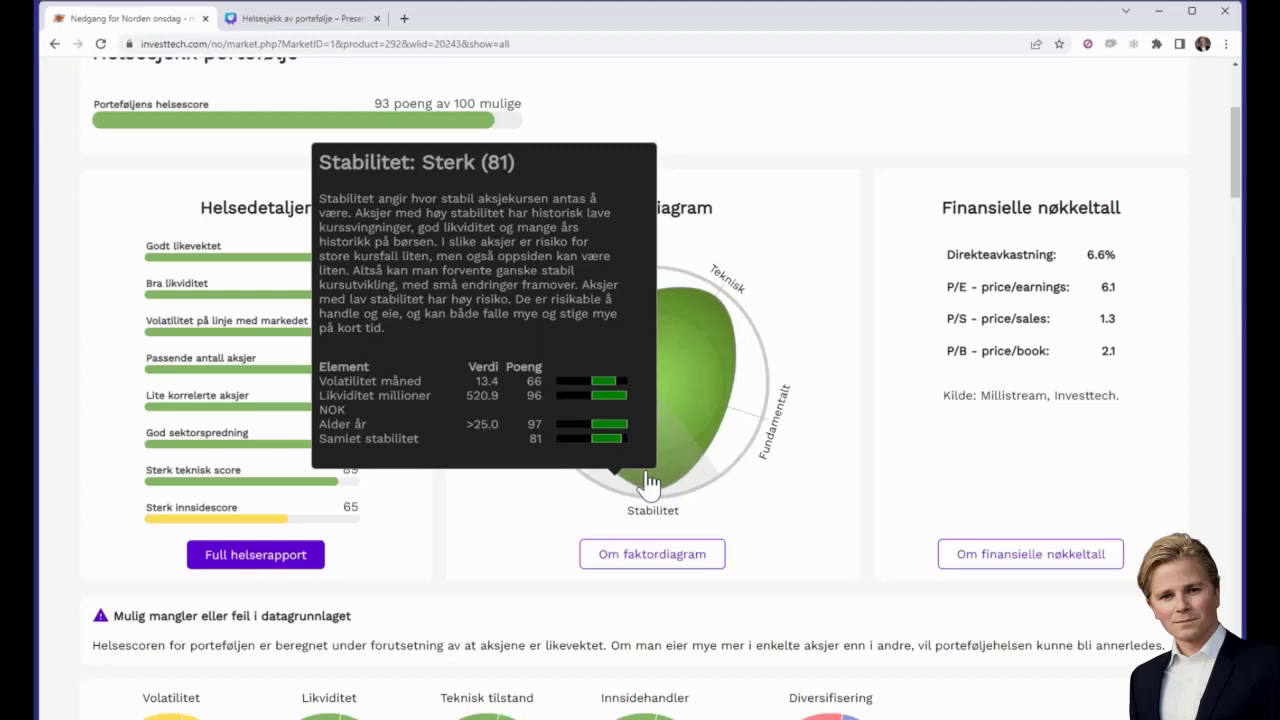
scroll(648, 483, down, 2)
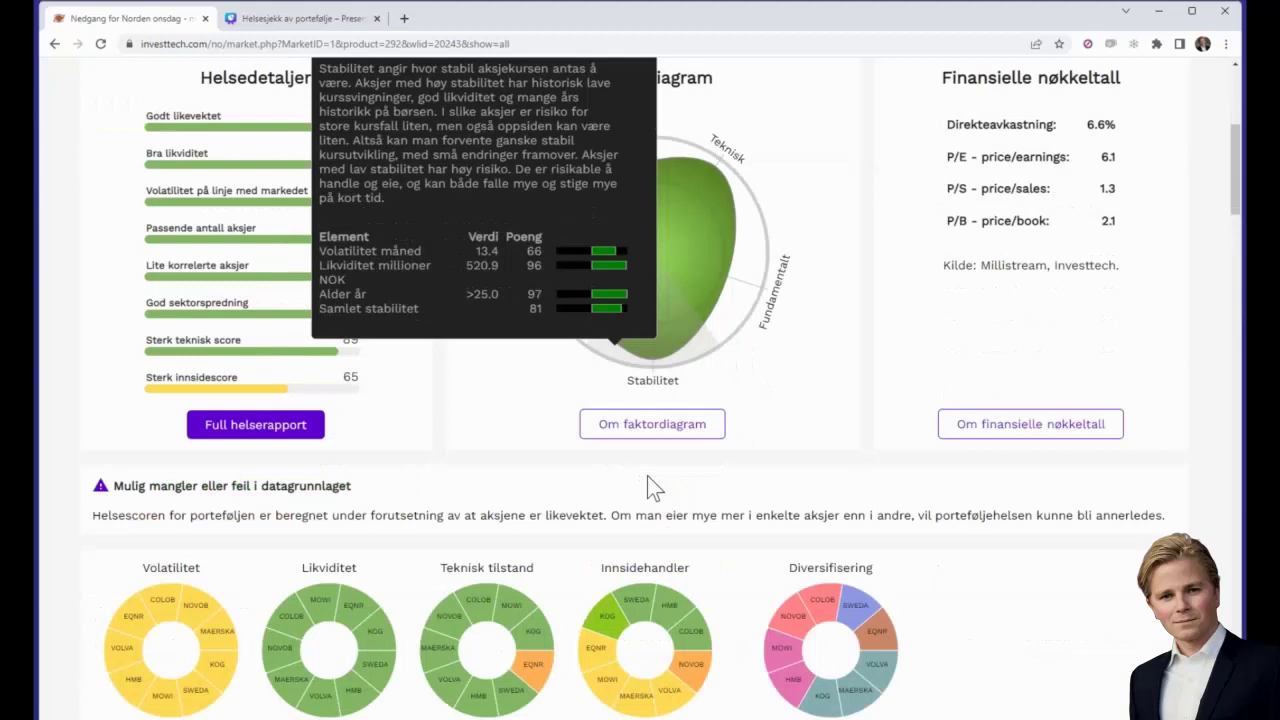
scroll(647, 475, down, 2)
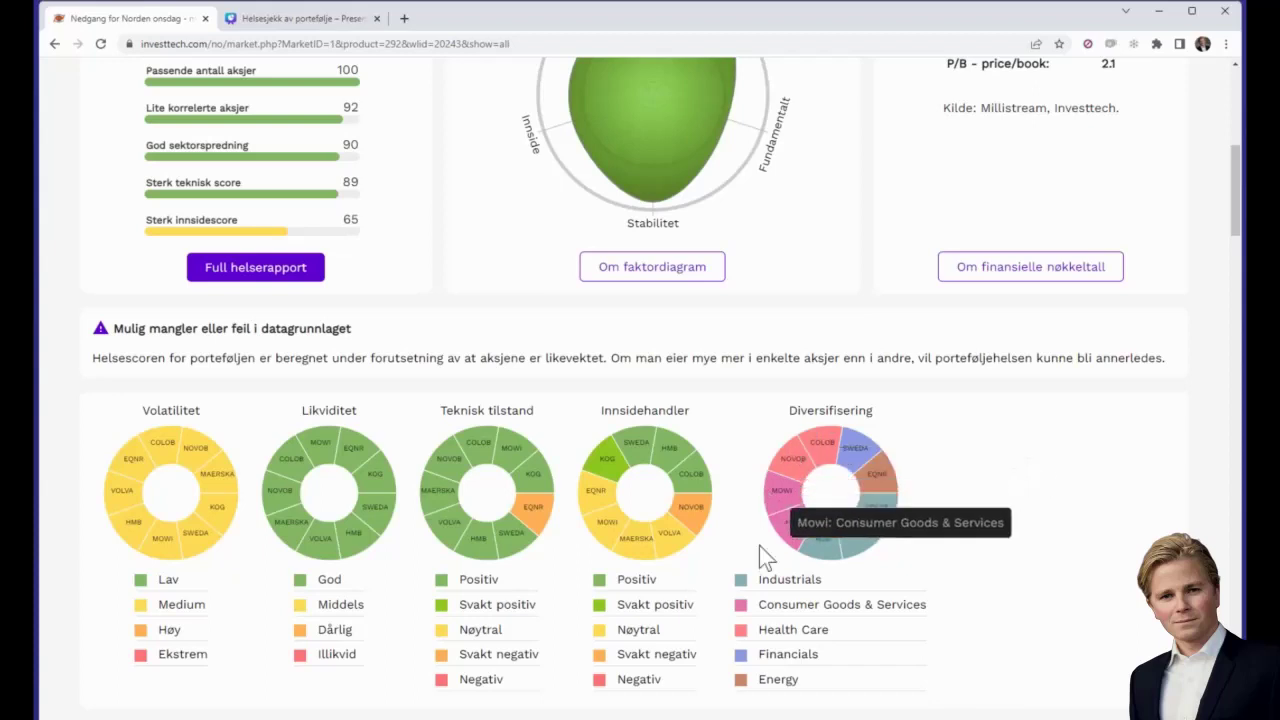
scroll(755, 521, down, 1)
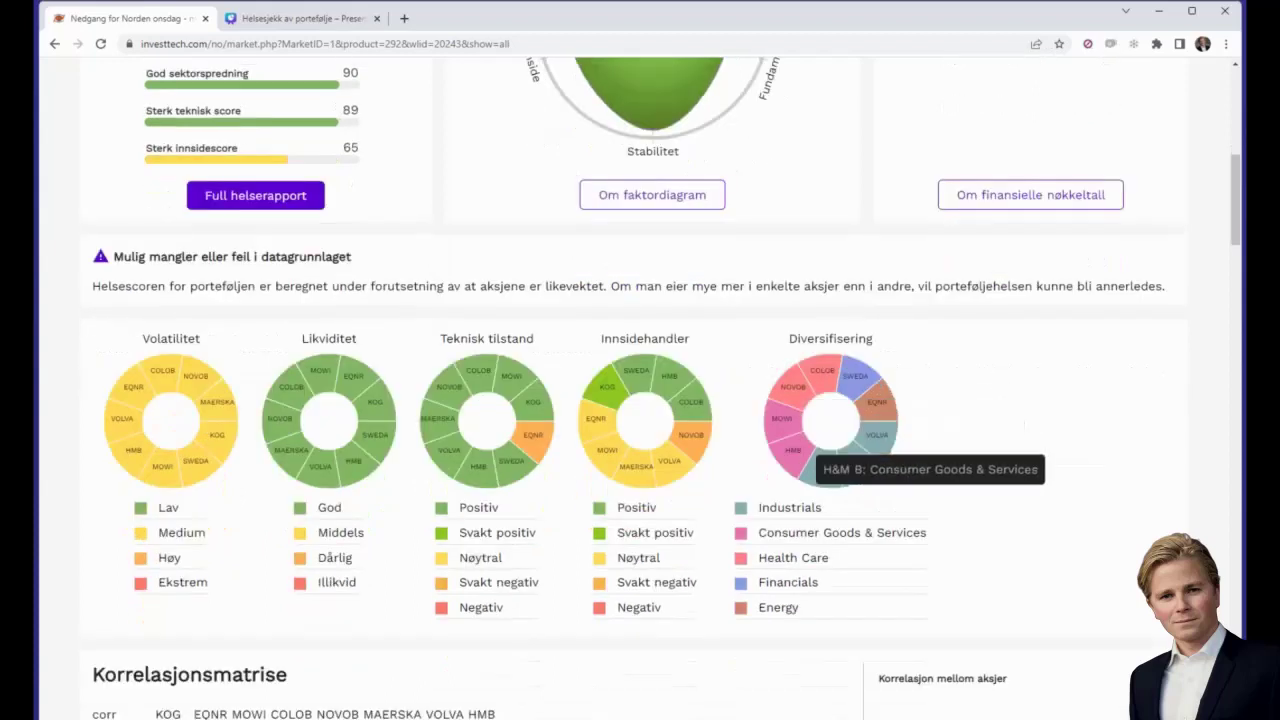
Step: Examine the Korrelasjonsmatrise and expand the explanation of correlation between stocks
scroll(849, 450, down, 4)
scroll(850, 450, down, 1)
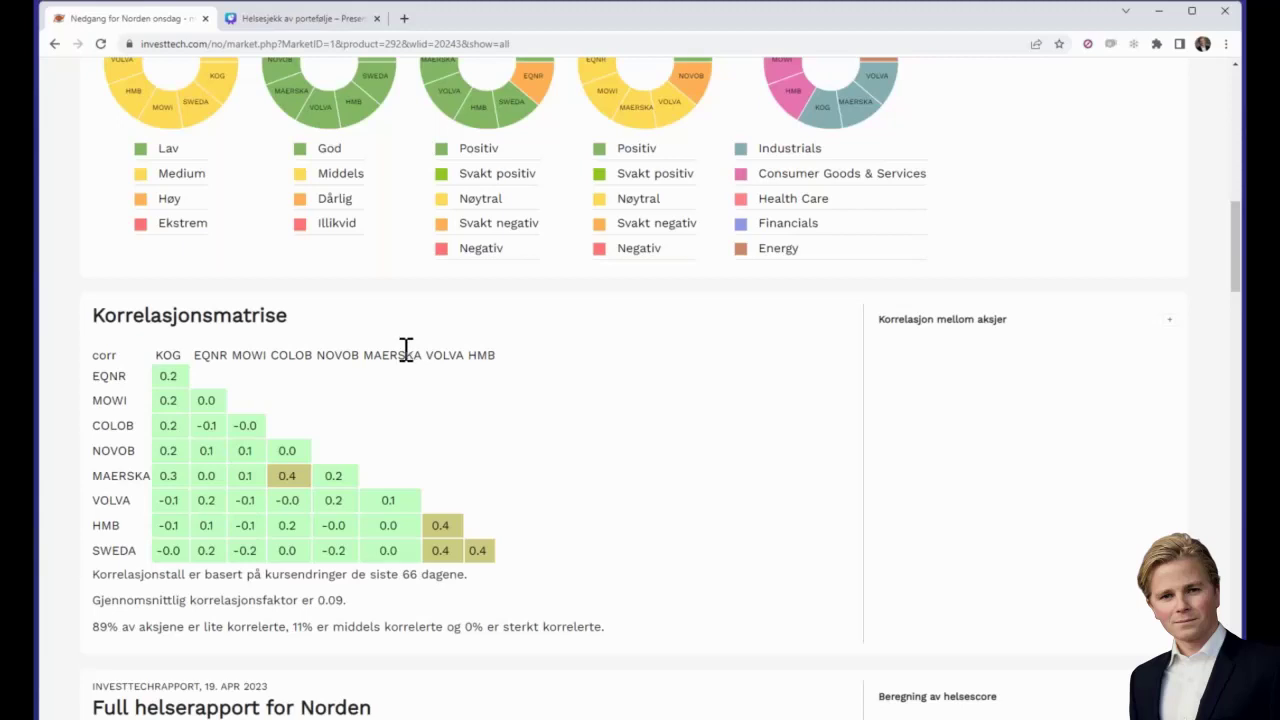
mouse_move(289, 485)
click(1170, 322)
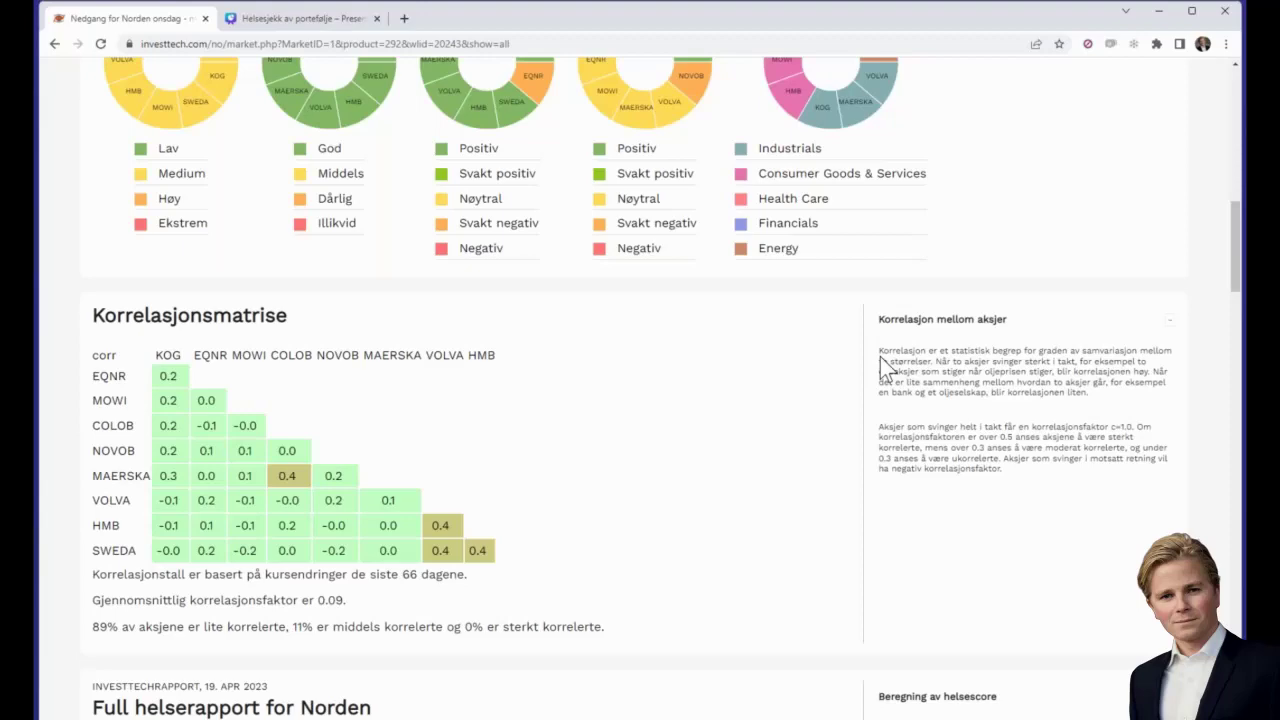
Step: Return to the Norden watchlist, search for "ak" and add Aker BP to it
scroll(294, 250, up, 12)
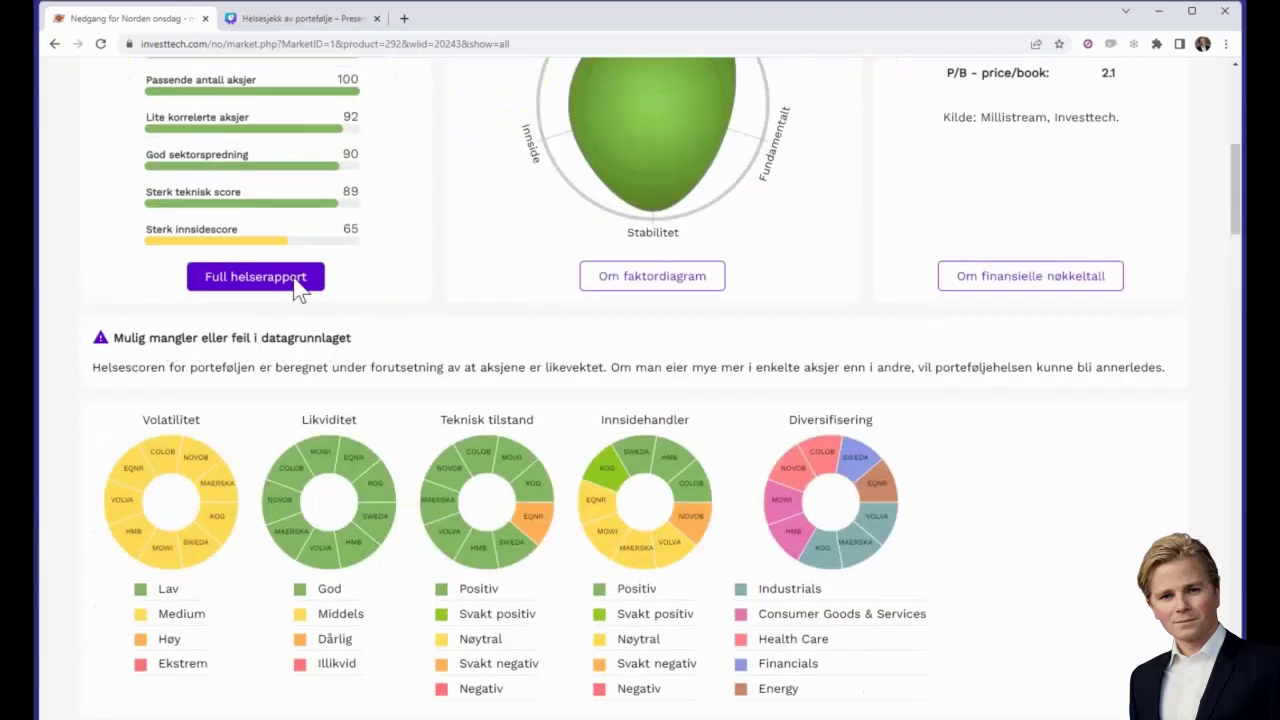
mouse_move(335, 128)
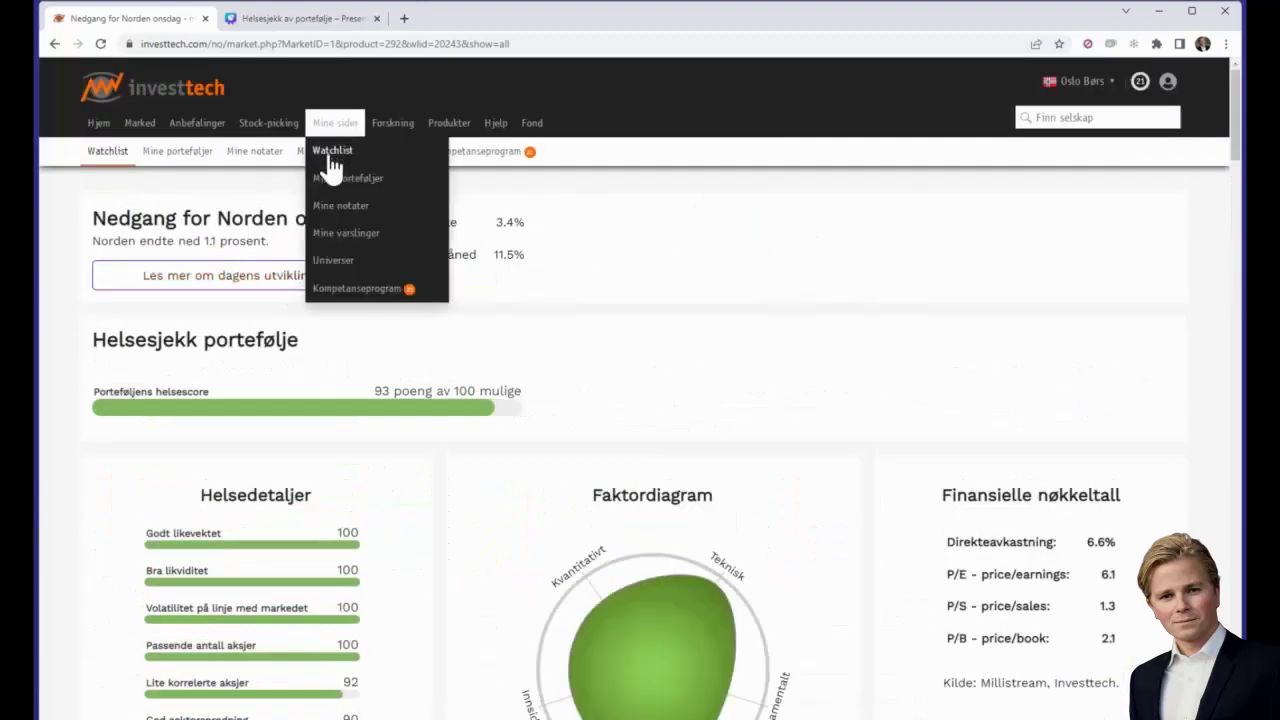
click(328, 152)
click(366, 278)
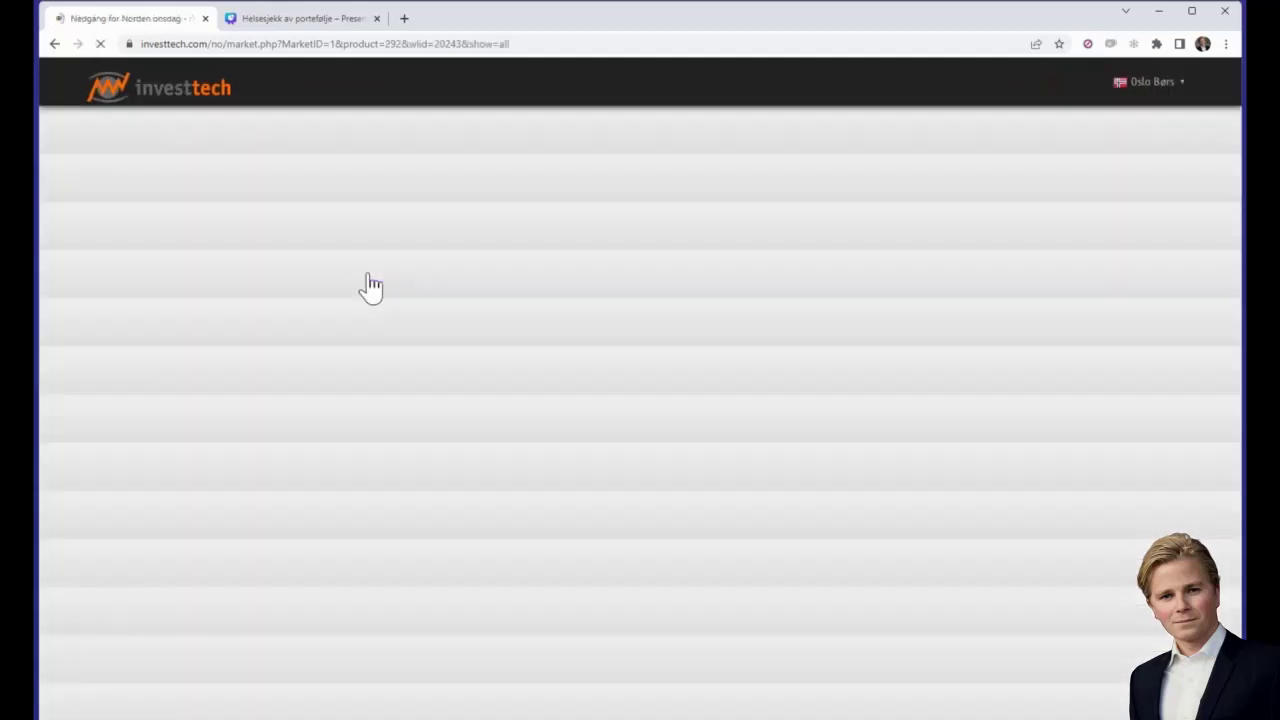
mouse_move(221, 388)
click(54, 44)
click(240, 276)
text(ak)
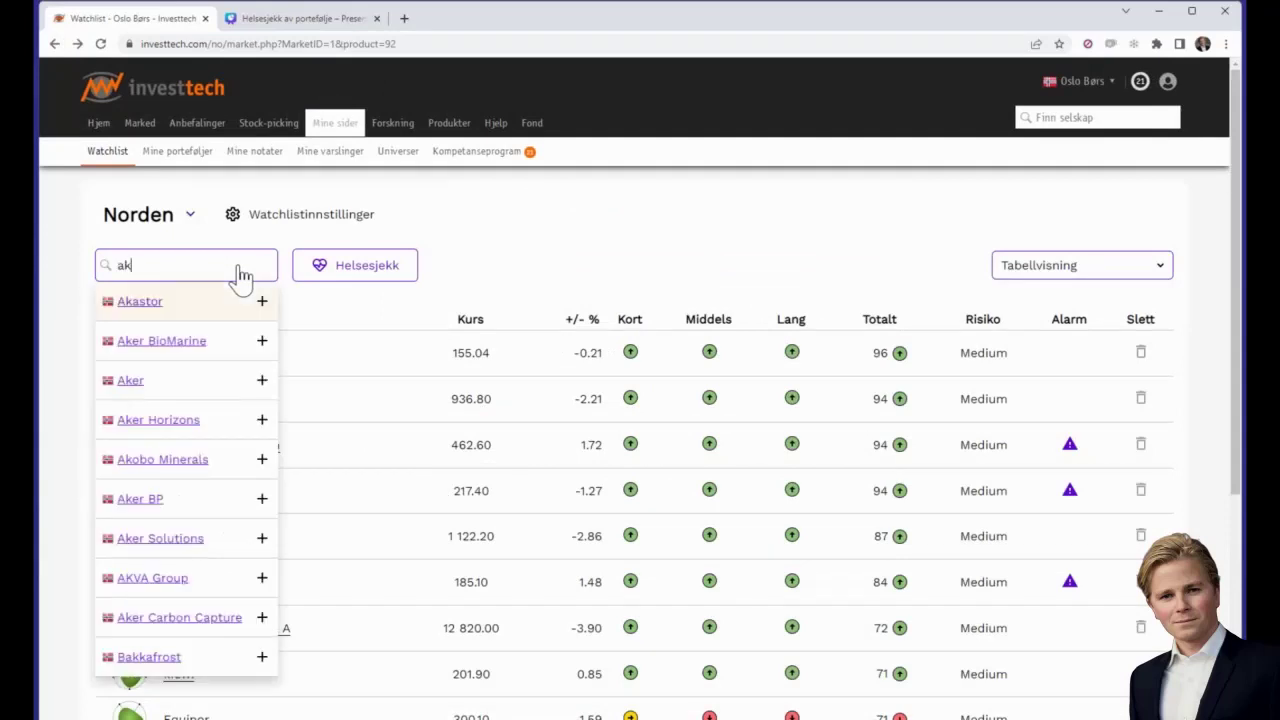
click(150, 500)
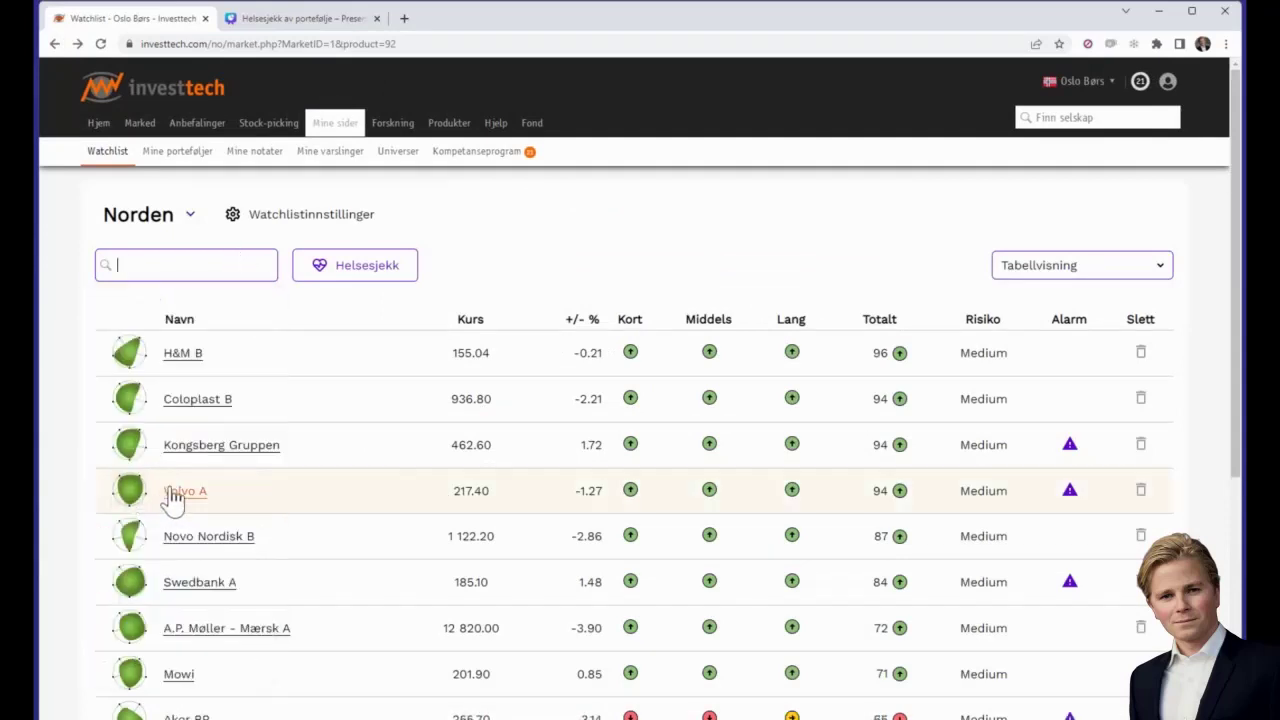
Step: Run the Helsesjekk for the expanded Norden watchlist and examine its scores, charts and the correlation between AKRBP and EQNR
click(362, 272)
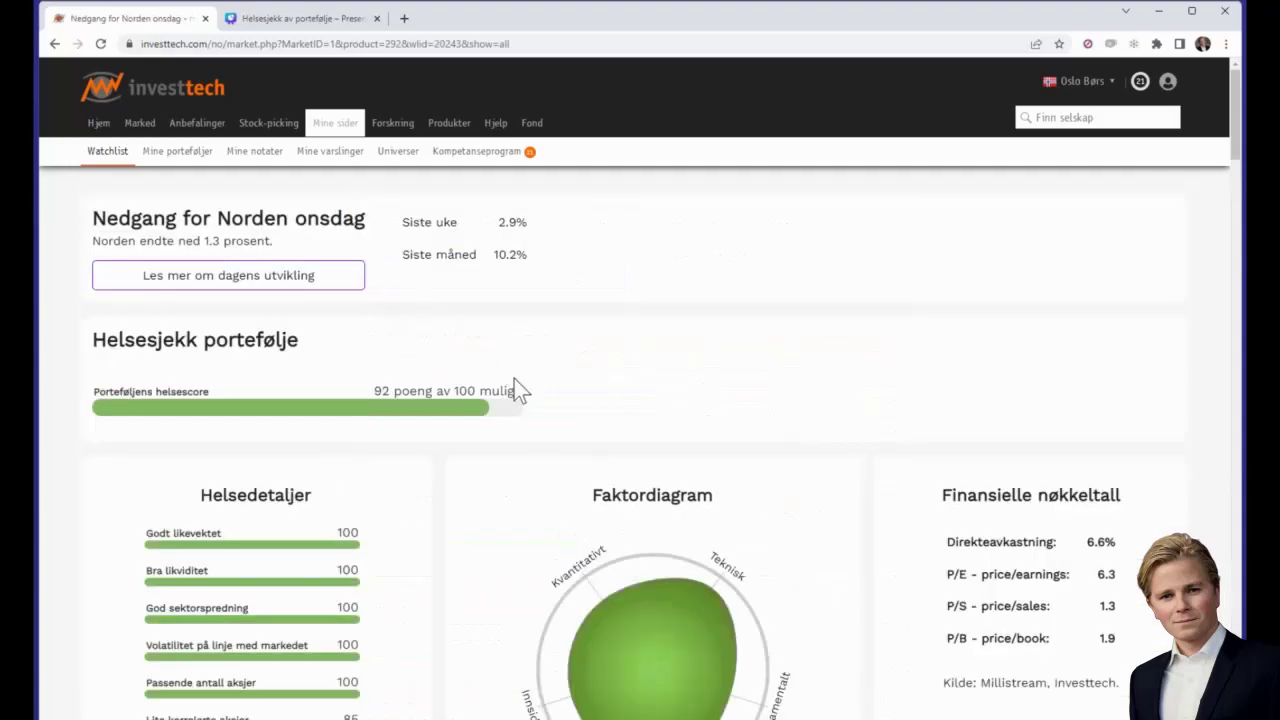
scroll(514, 379, down, 10)
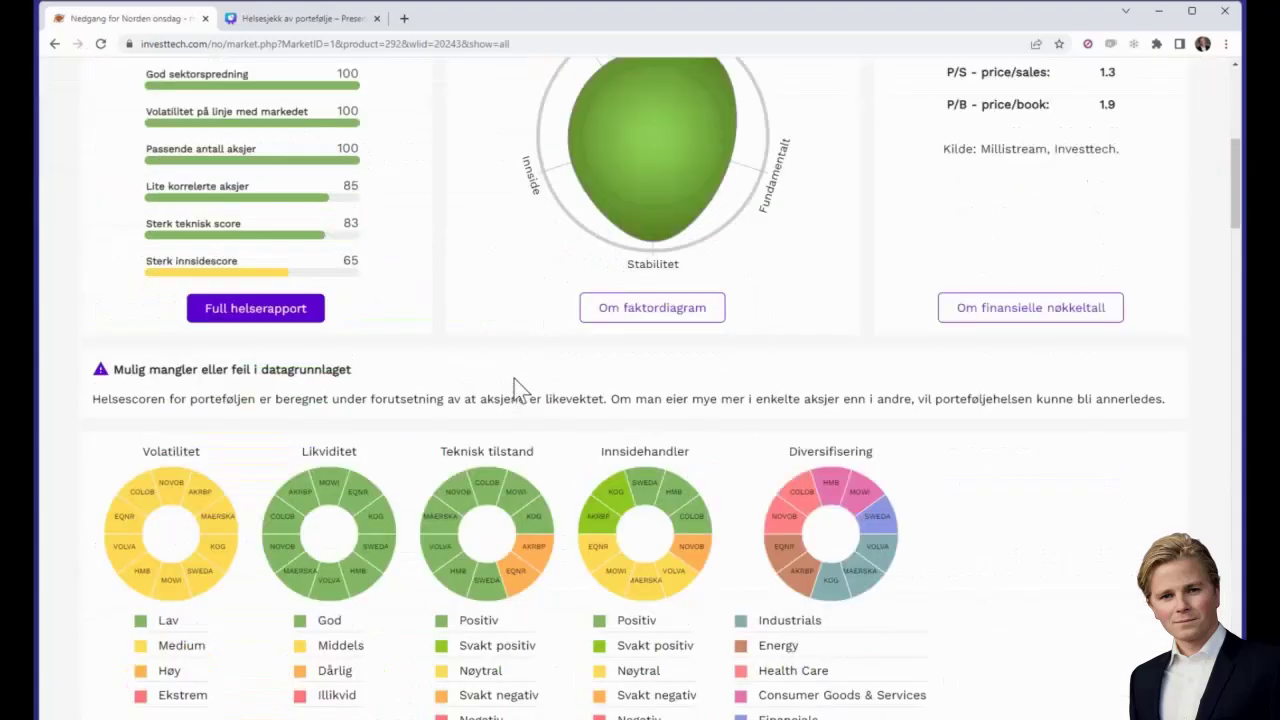
scroll(514, 379, down, 1)
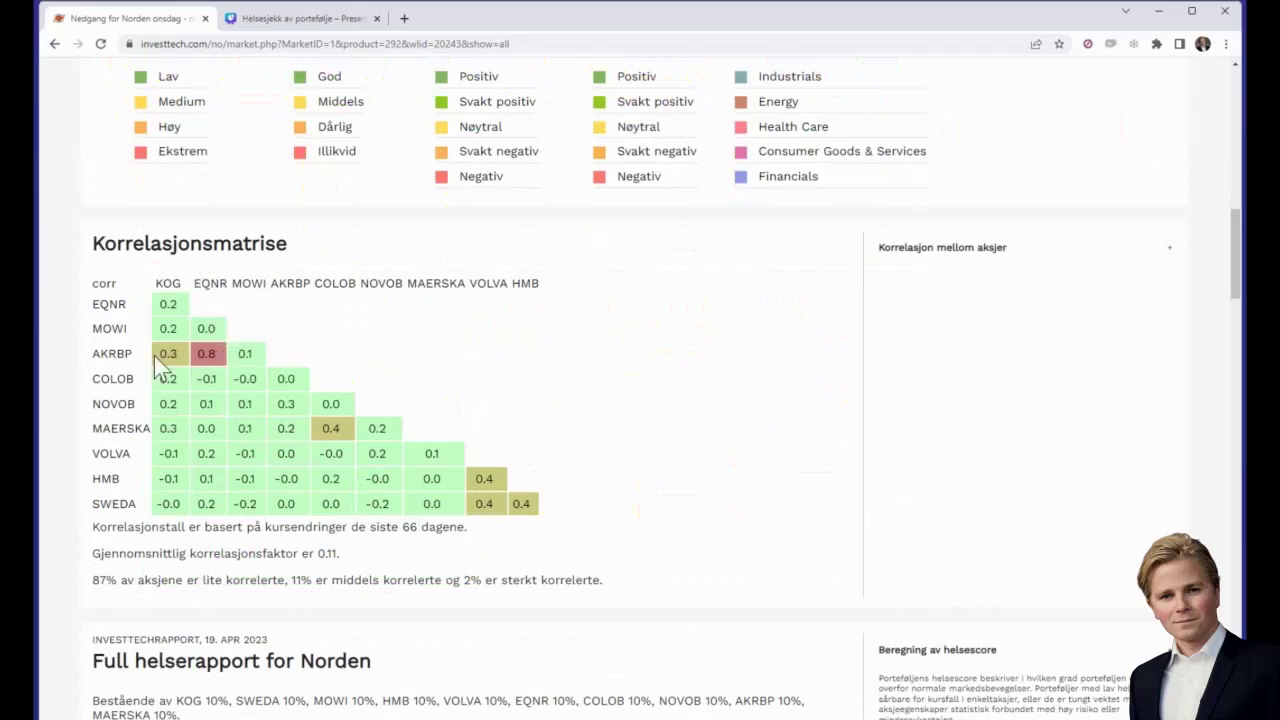
mouse_move(212, 366)
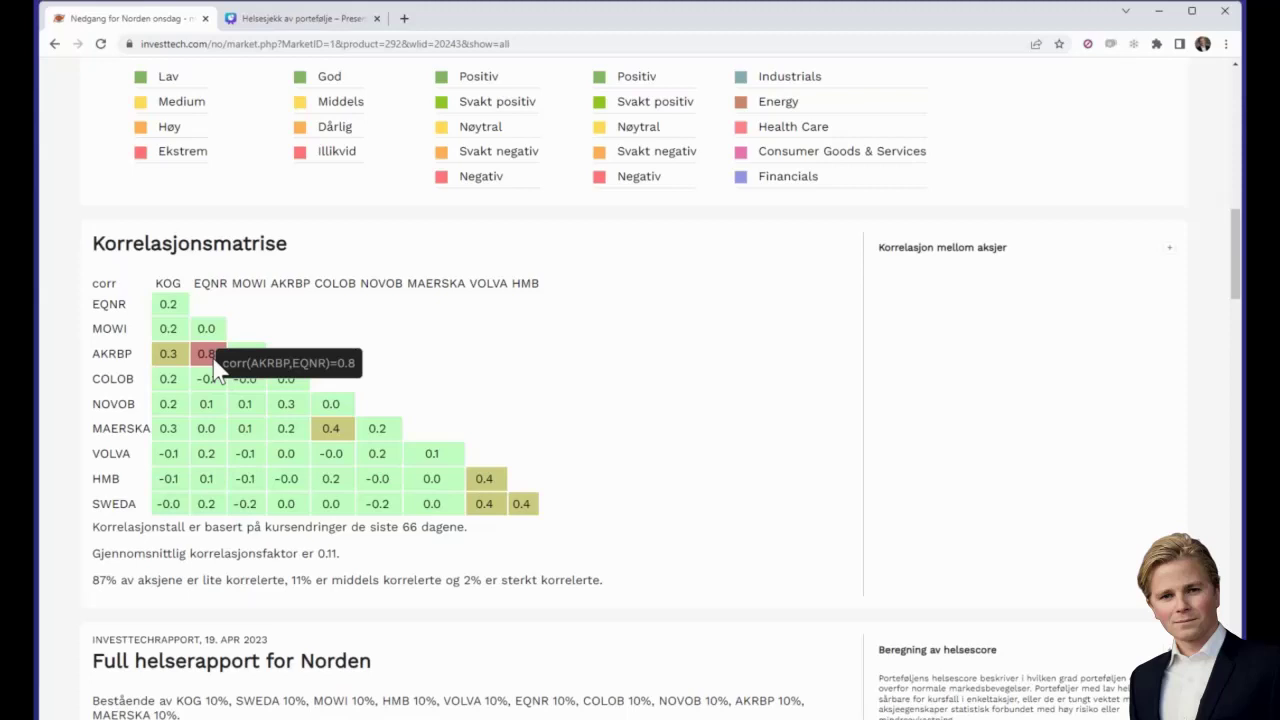
Step: Examine the full health report for Norden, including its good qualities, special dangers and tips for improving portfolio health
scroll(298, 320, down, 3)
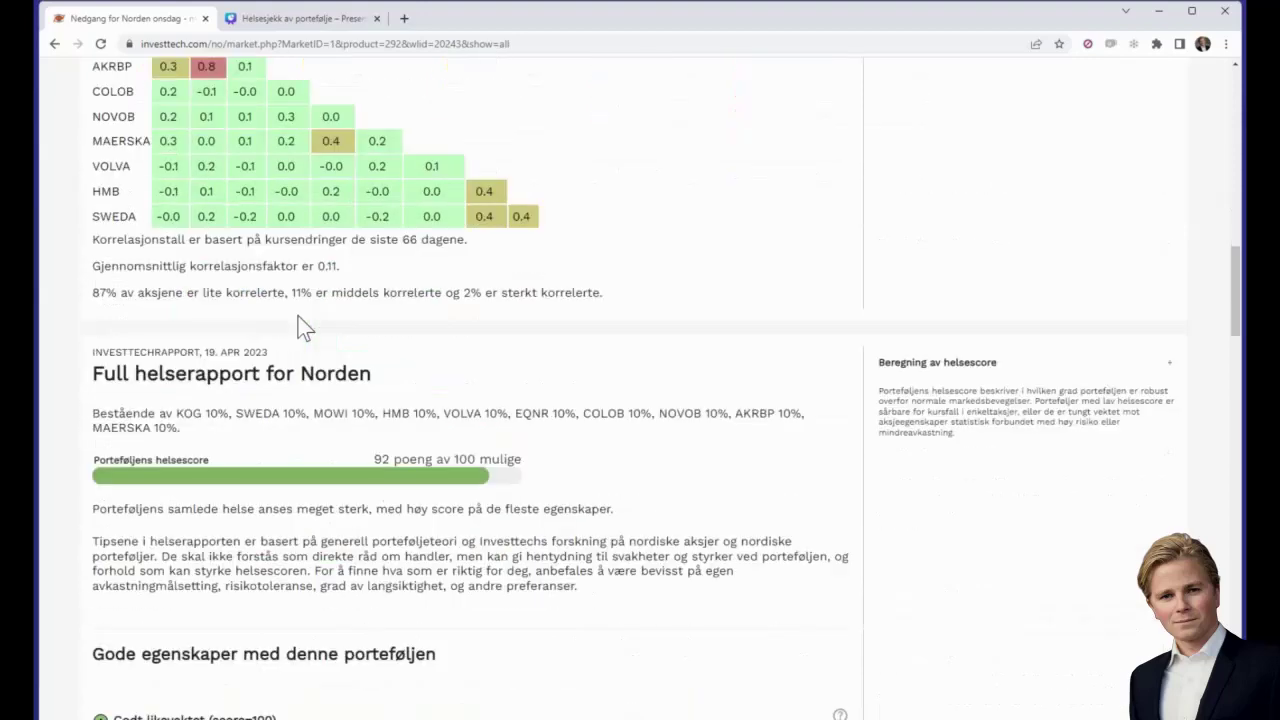
scroll(290, 334, down, 1)
scroll(374, 372, down, 1)
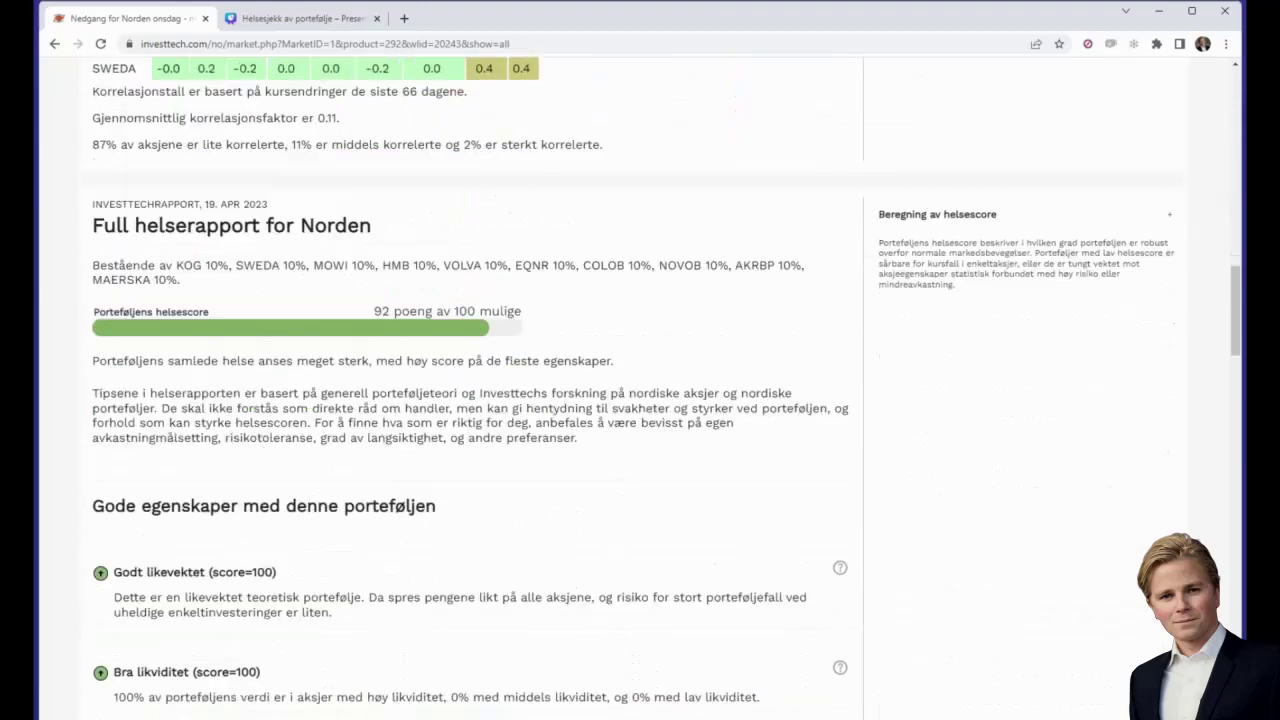
scroll(376, 370, down, 2)
scroll(324, 251, up, 1)
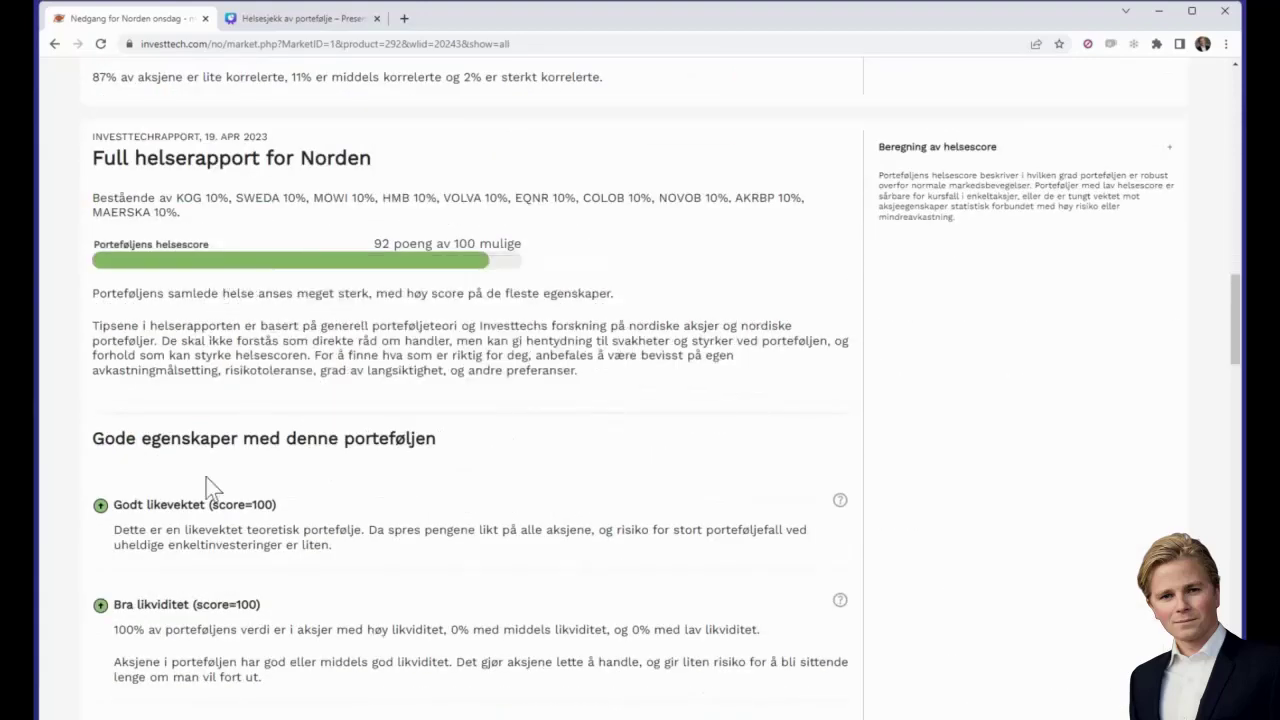
scroll(200, 487, down, 3)
scroll(470, 390, down, 6)
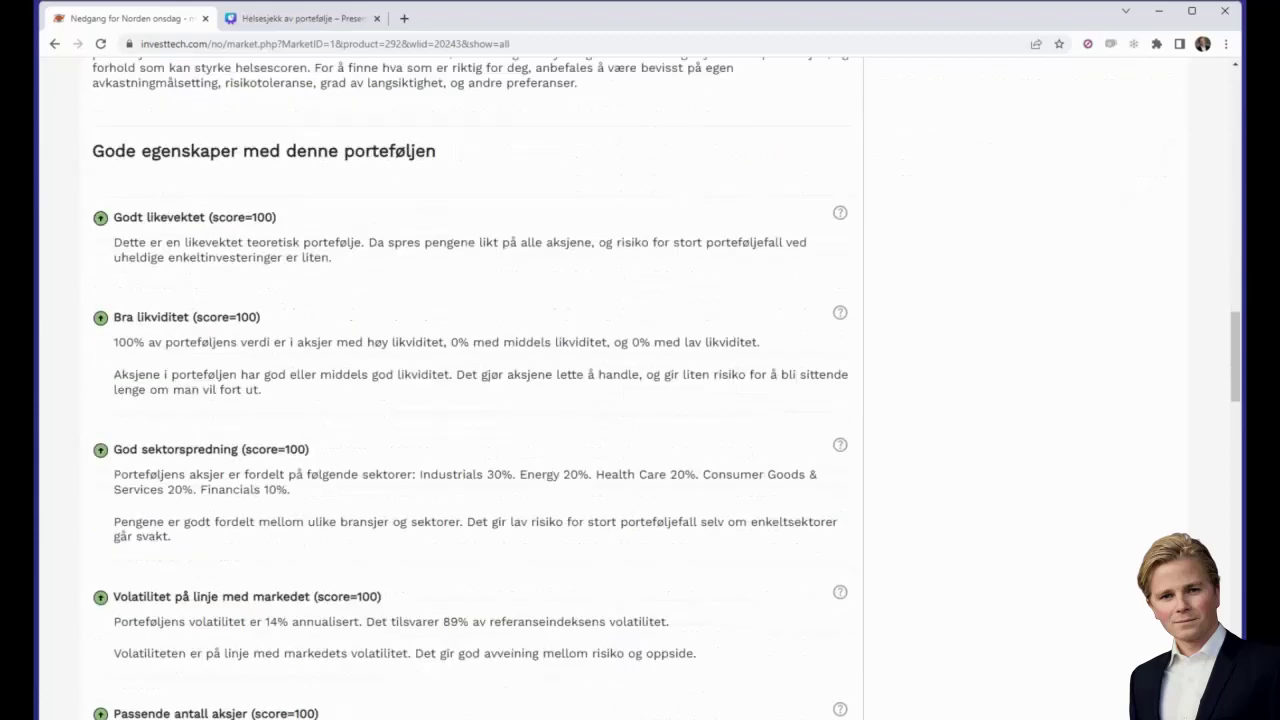
scroll(134, 445, down, 7)
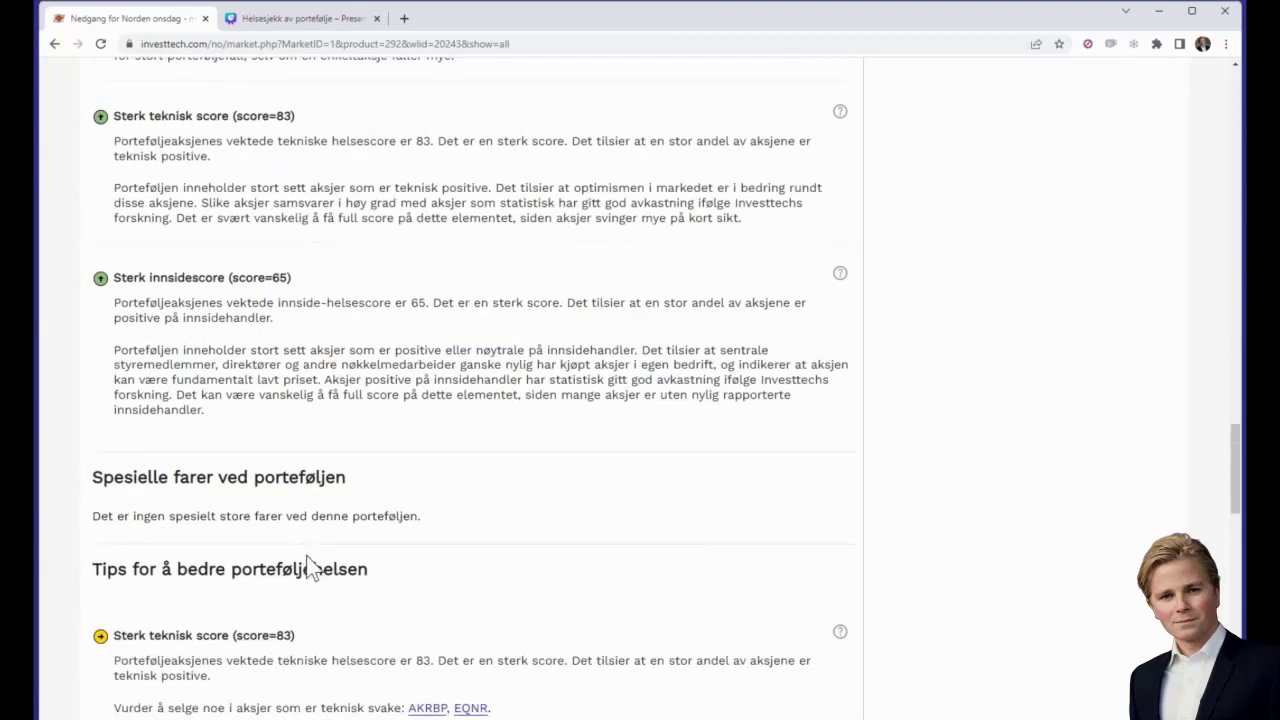
scroll(312, 566, down, 2)
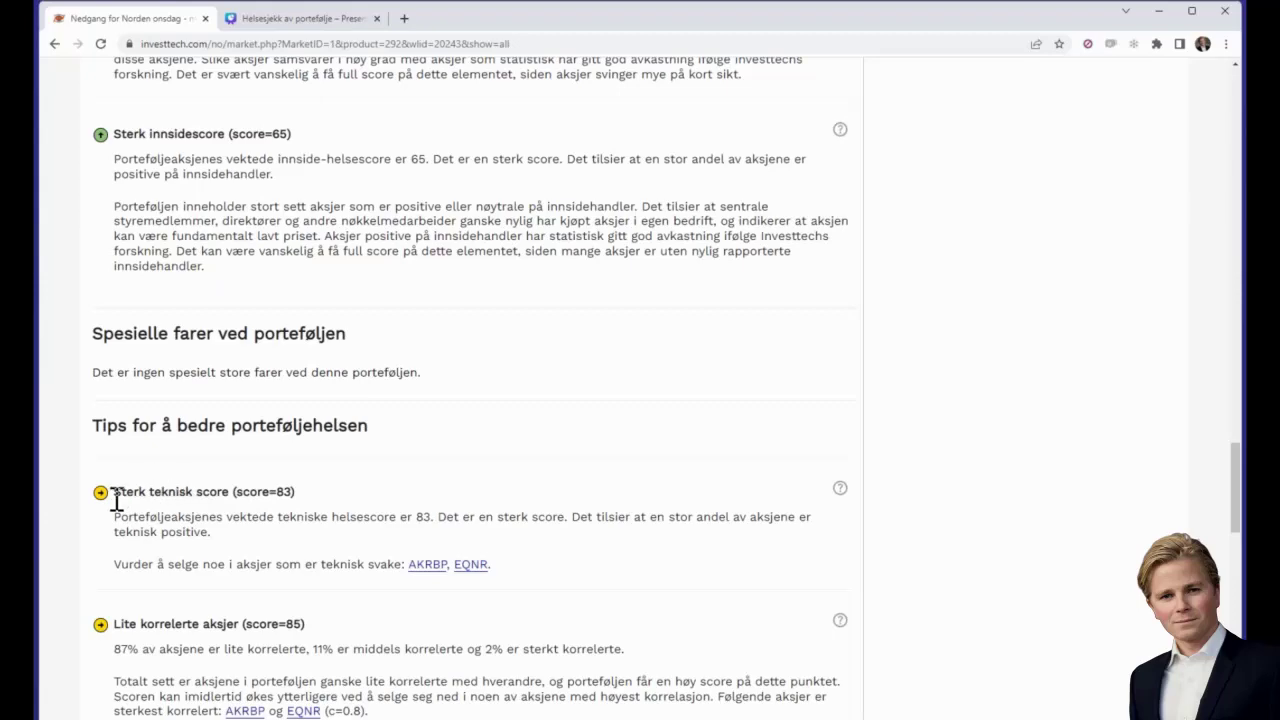
scroll(116, 500, down, 4)
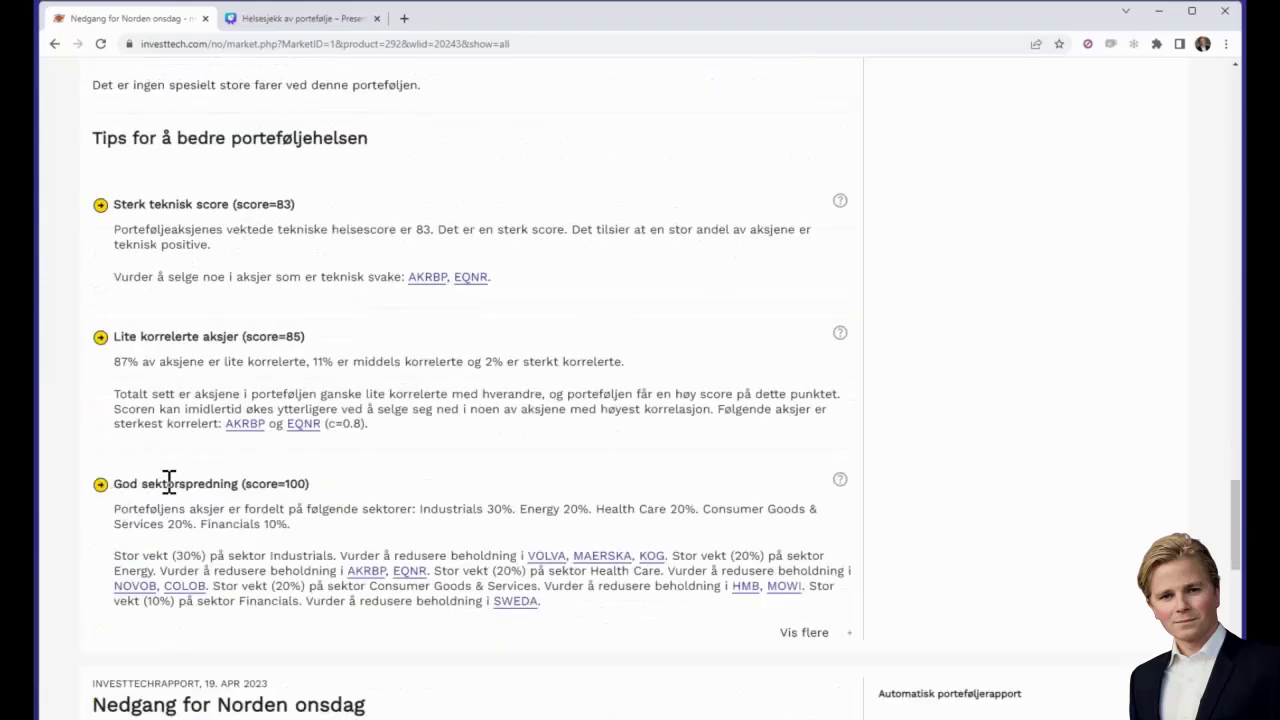
scroll(170, 481, up, 2)
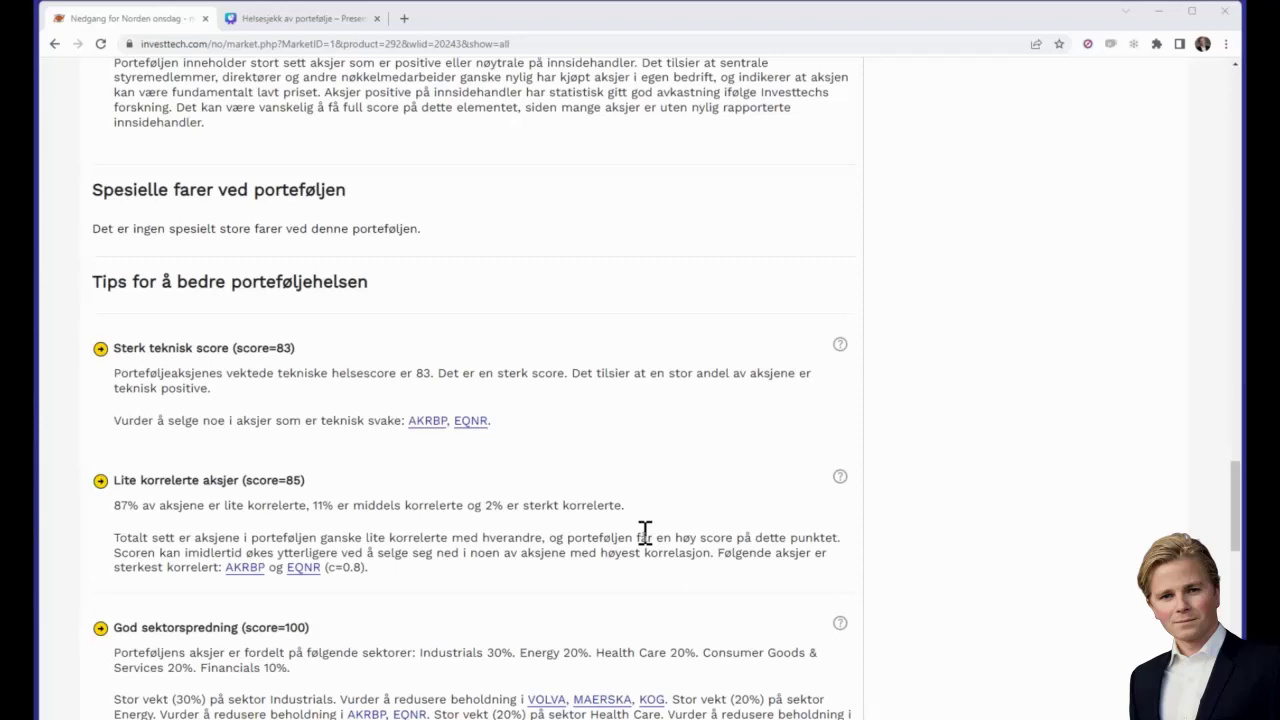
Step: Open the Mine porteføljer page and look through the list of saved portfolios
scroll(645, 530, up, 20)
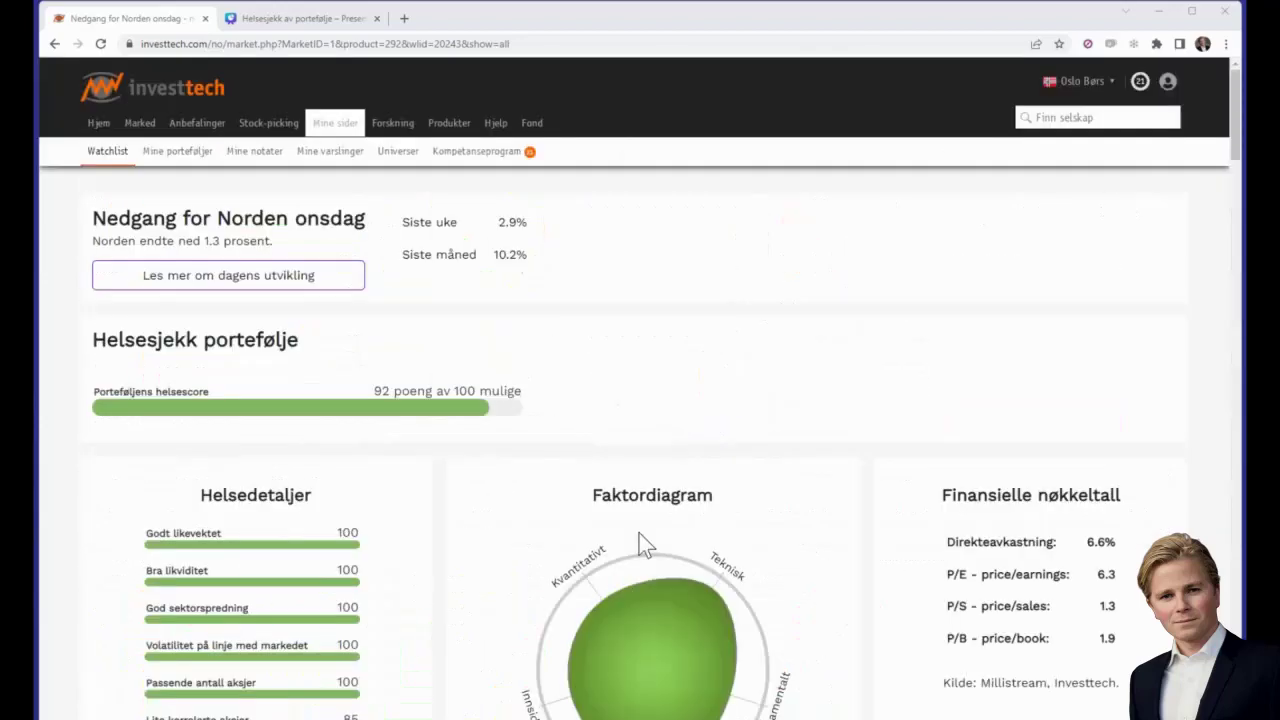
mouse_move(343, 133)
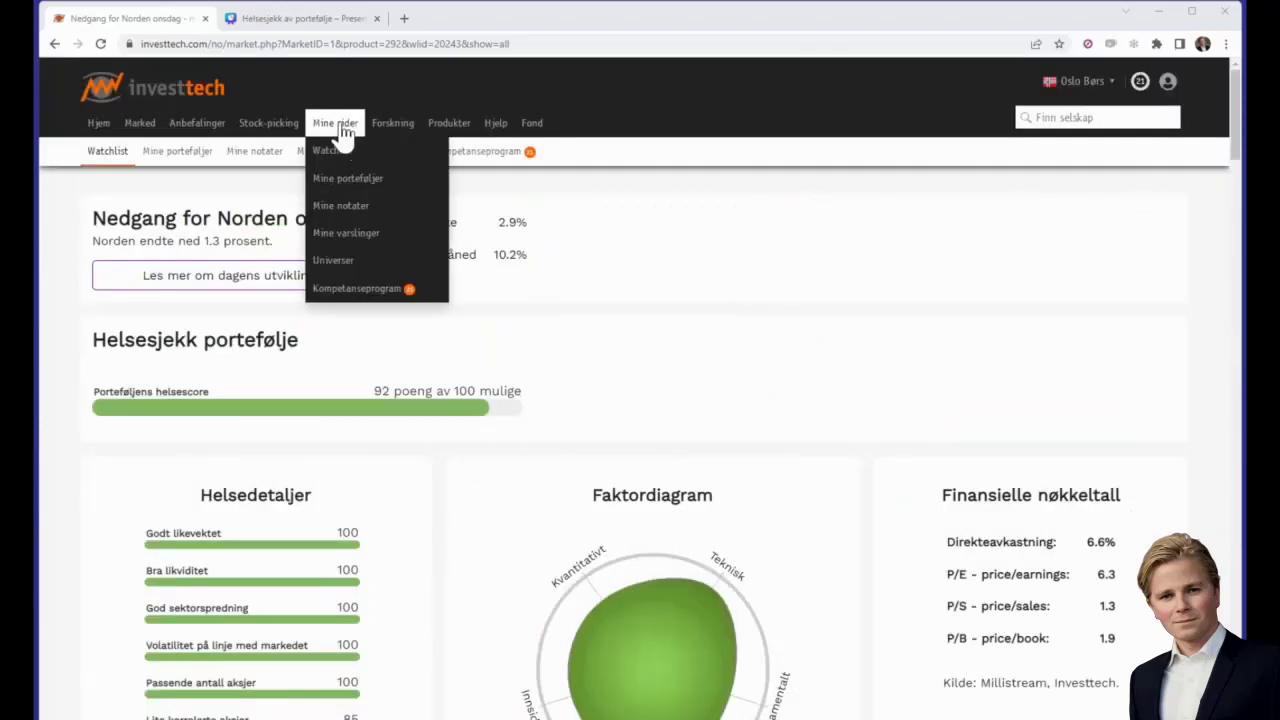
click(175, 152)
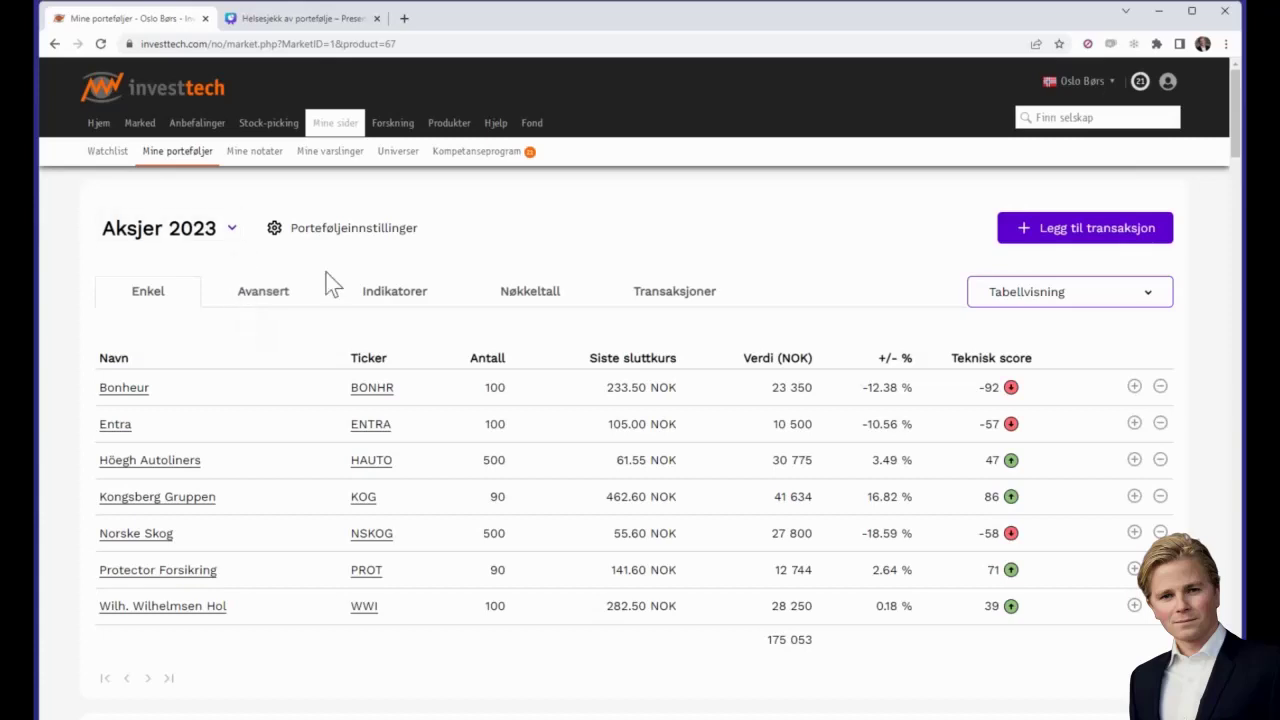
click(233, 232)
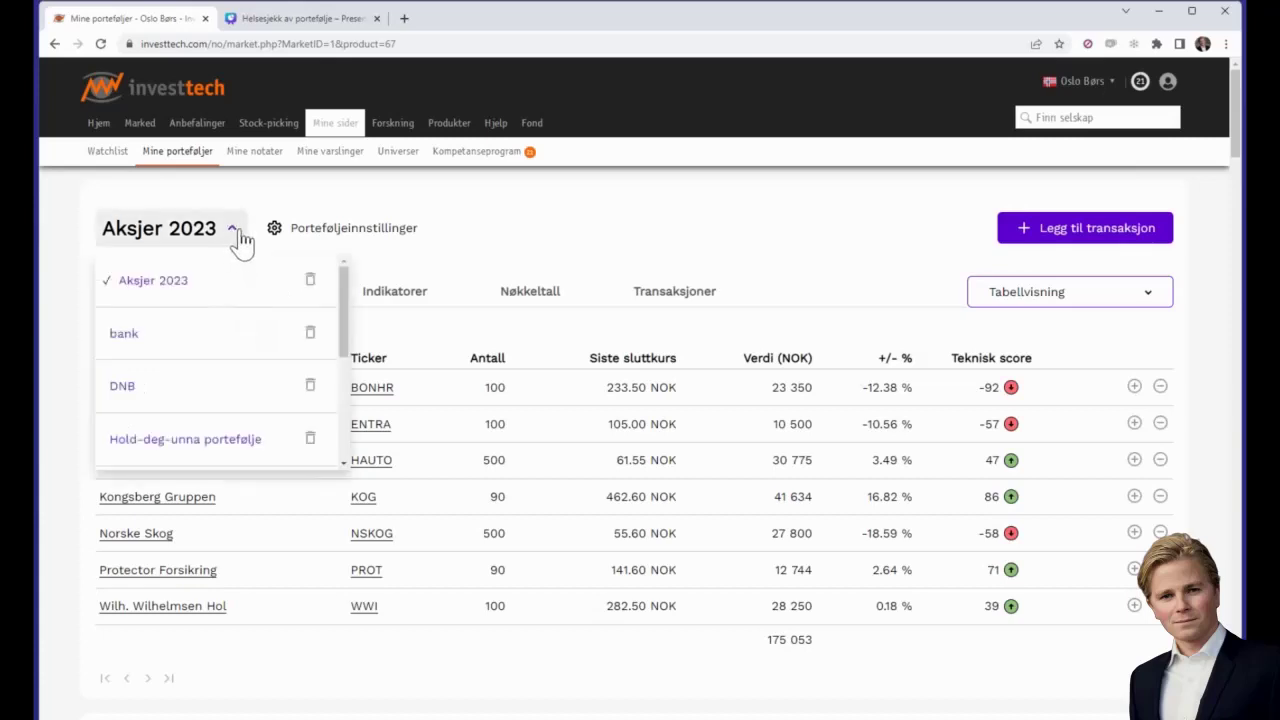
scroll(233, 270, down, 5)
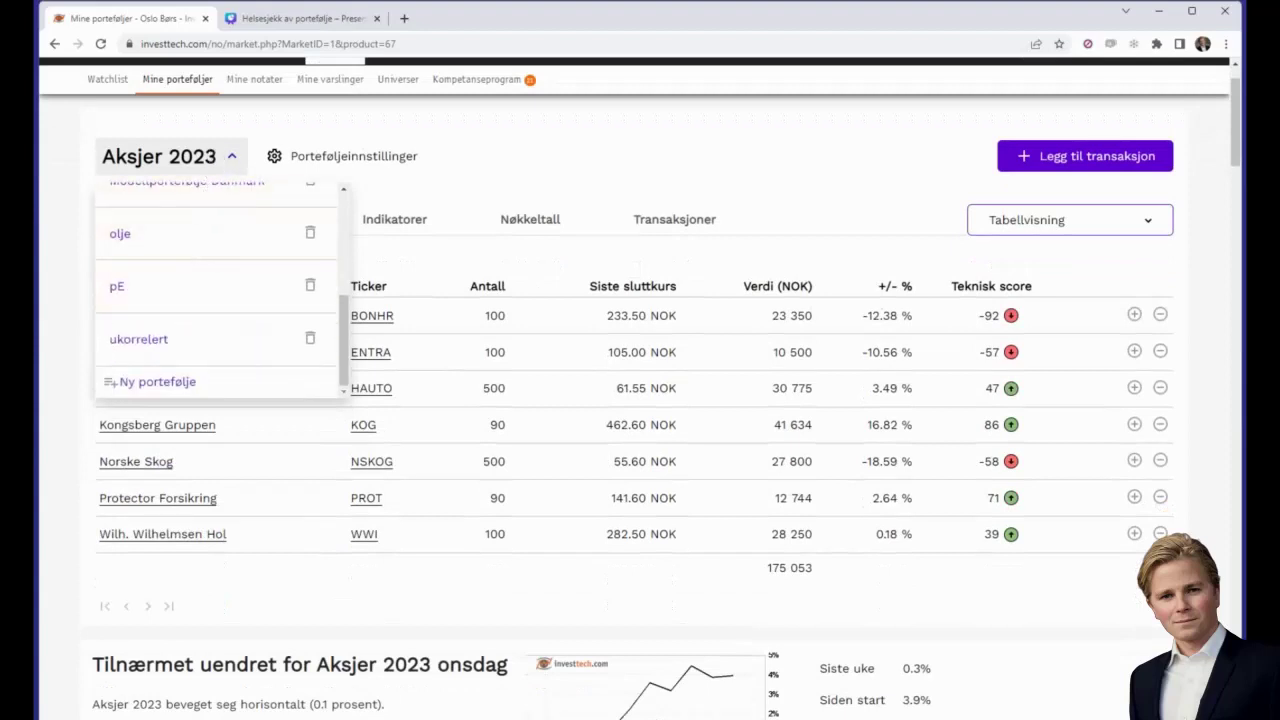
click(513, 167)
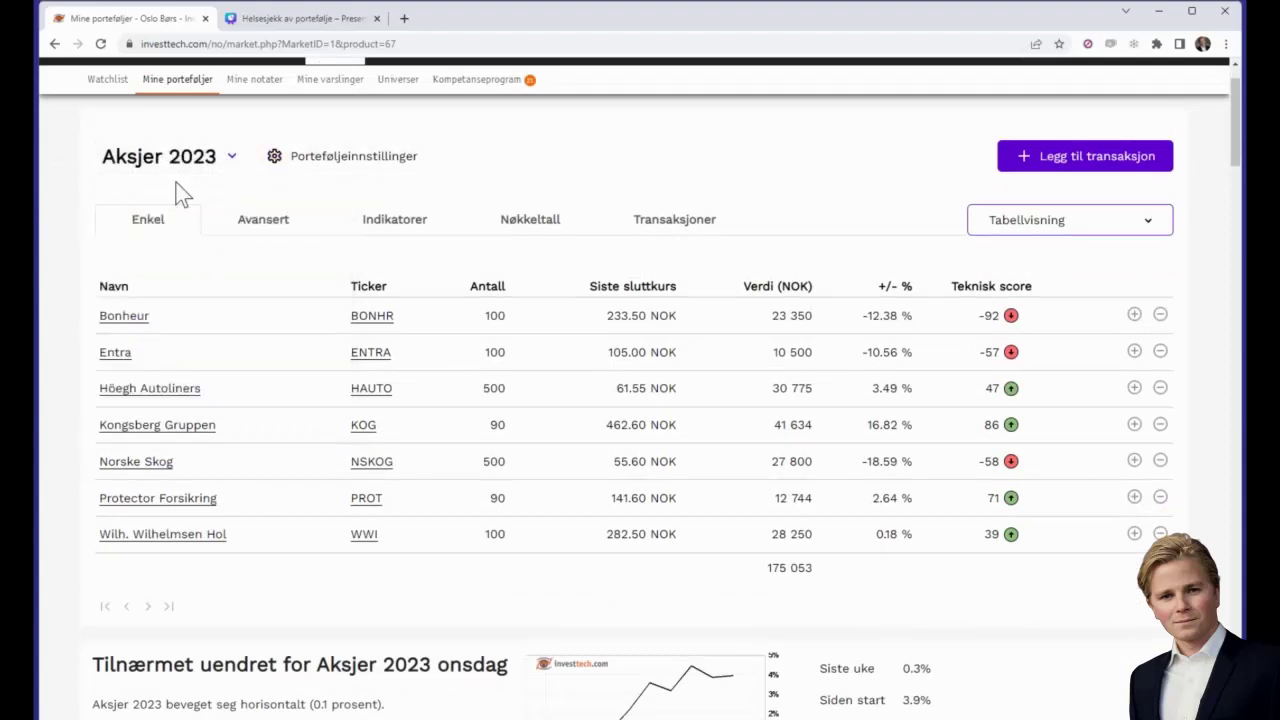
Step: Start a new portfolio and name it Norden
click(224, 162)
scroll(185, 285, down, 2)
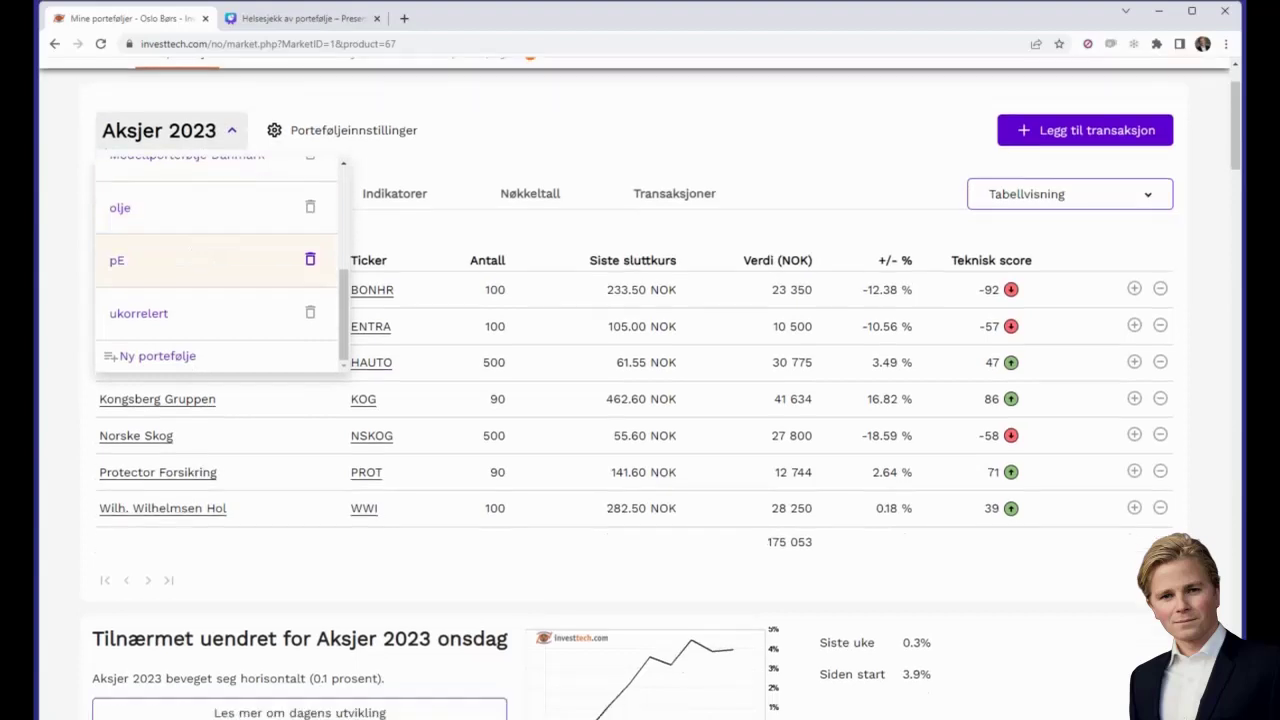
click(120, 248)
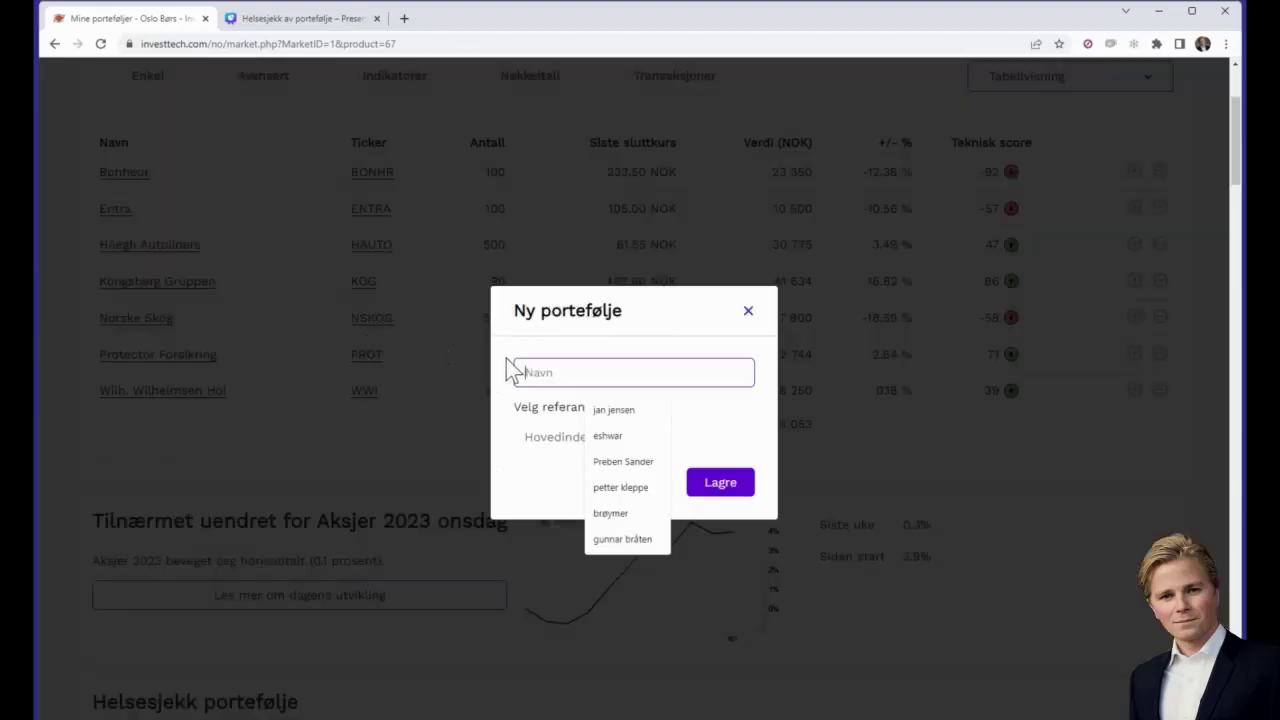
text(norden)
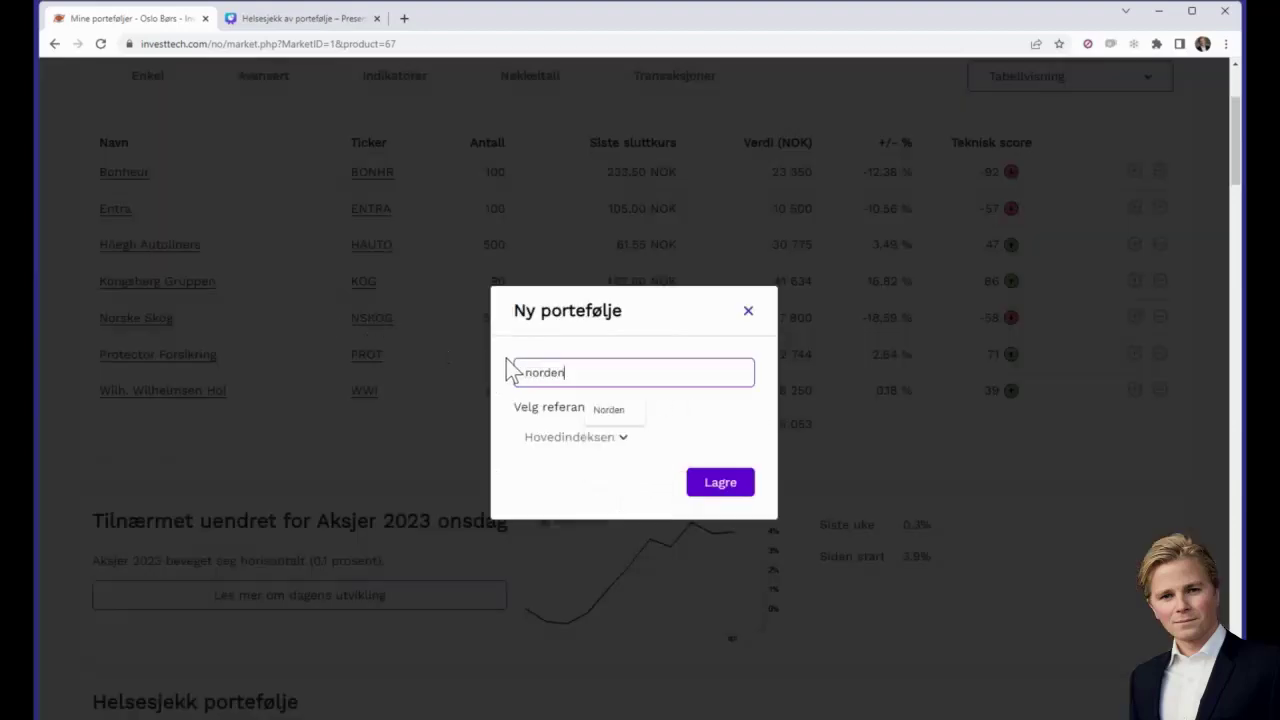
click(602, 410)
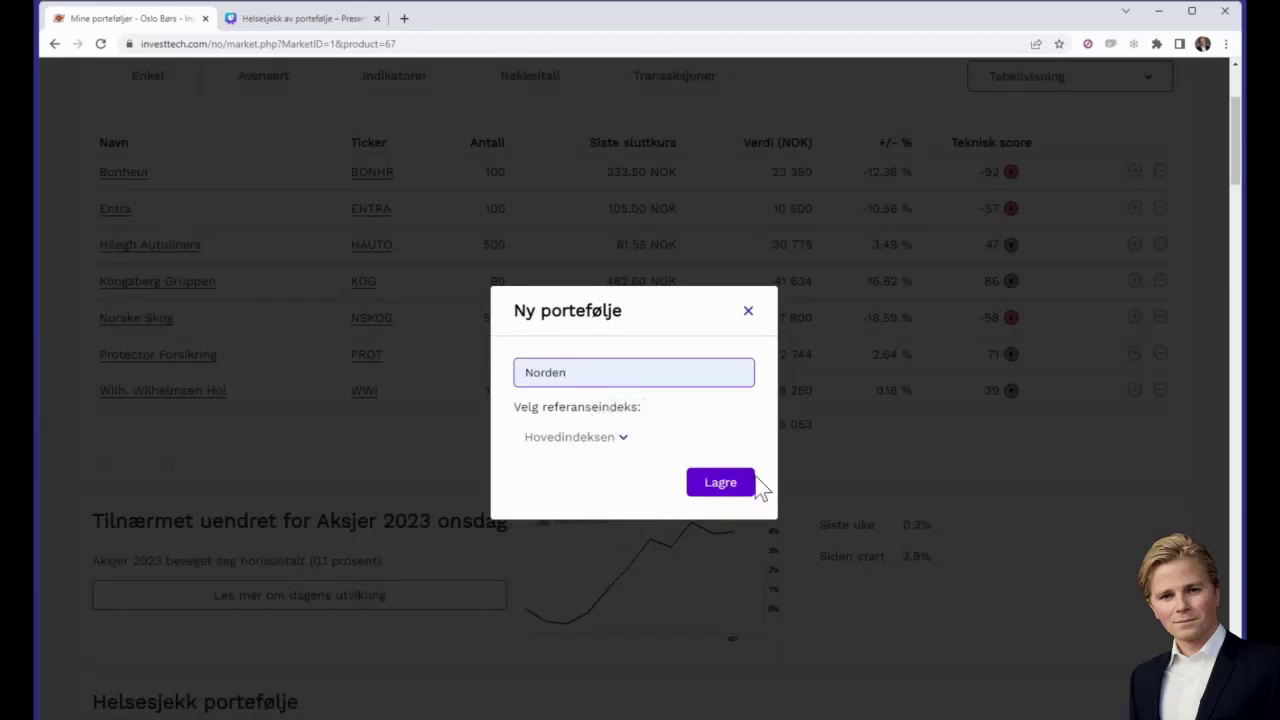
Step: Review the available reference indices, choose Hovedindeksen for the Norden portfolio and save it
click(606, 448)
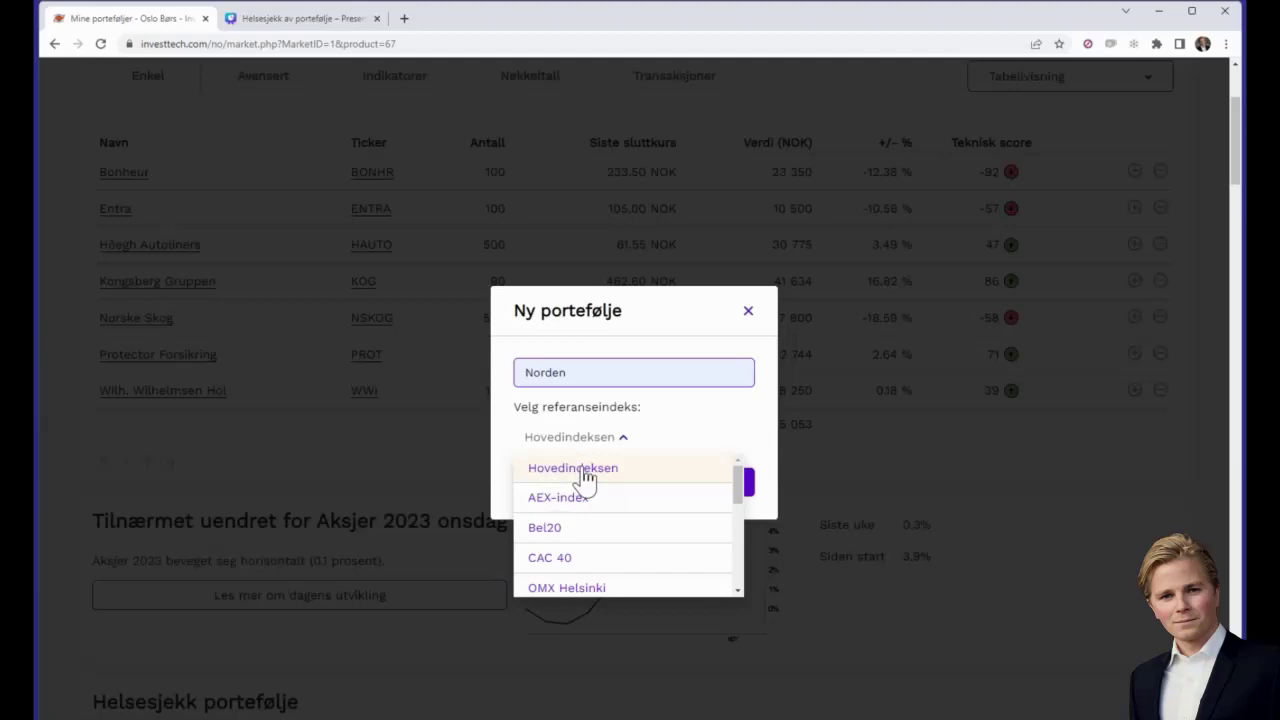
scroll(585, 478, down, 1)
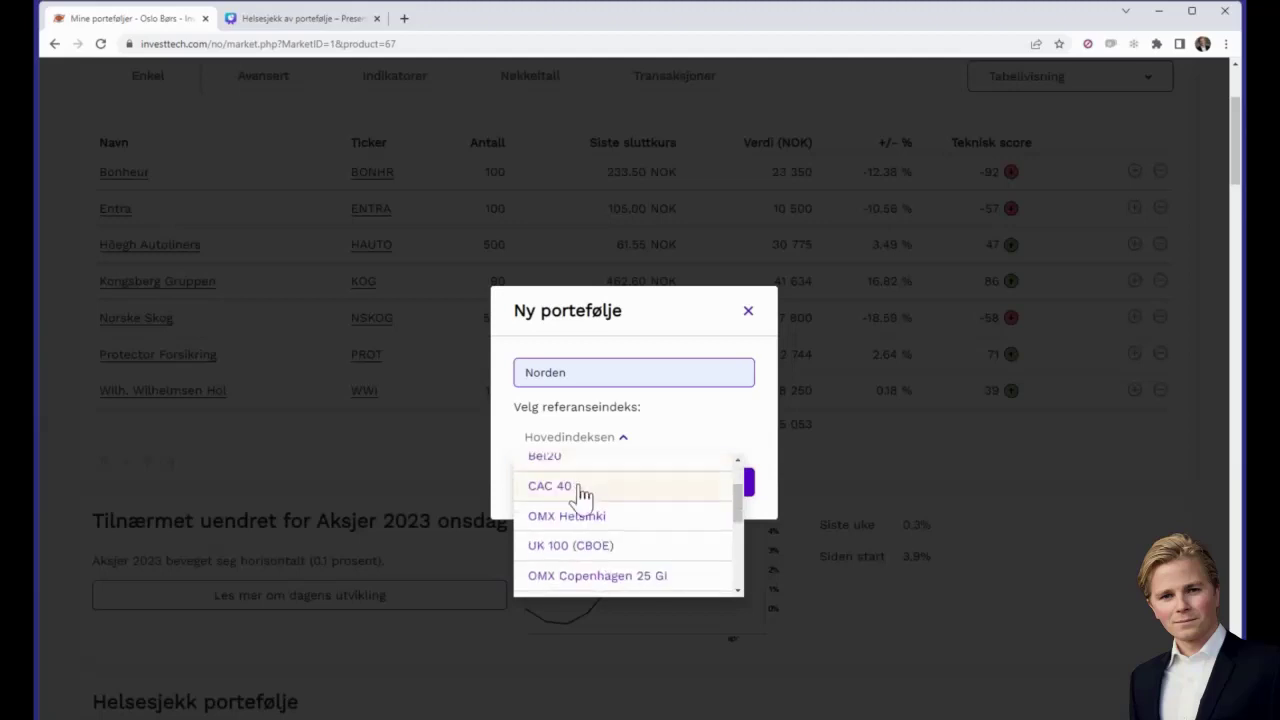
scroll(572, 560, down, 3)
scroll(570, 565, up, 2)
scroll(568, 560, up, 6)
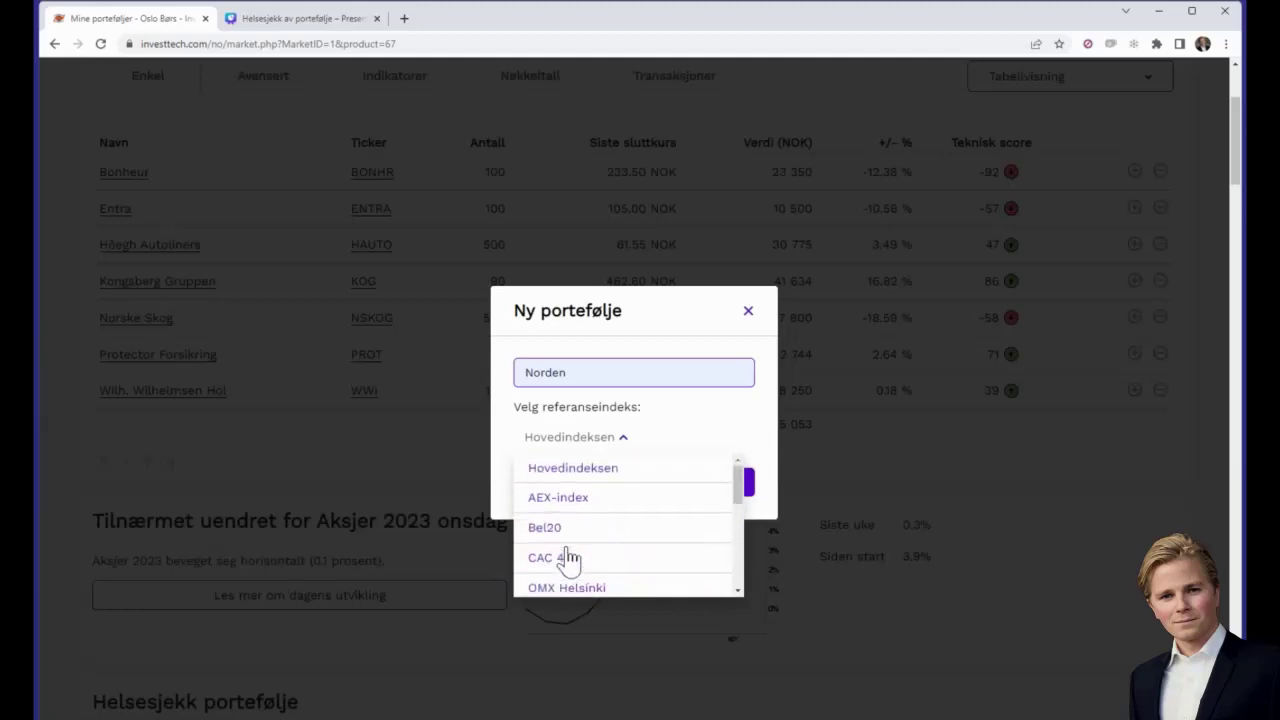
click(594, 470)
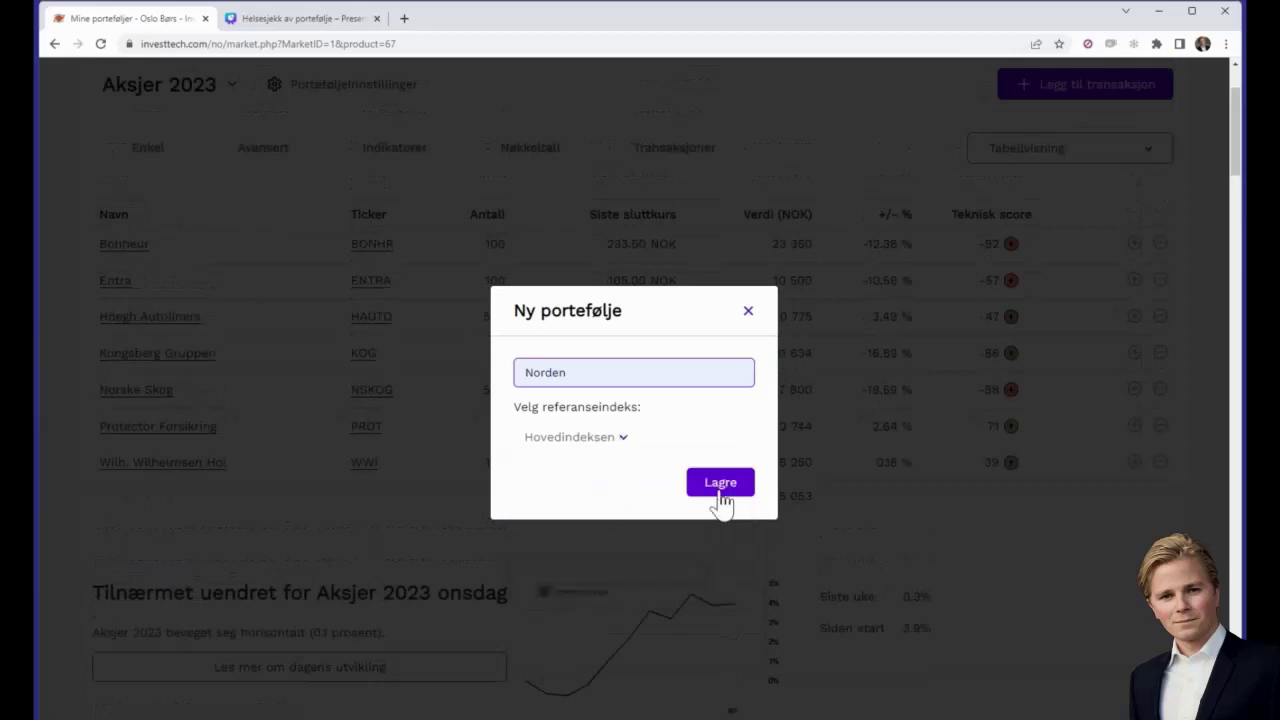
click(722, 488)
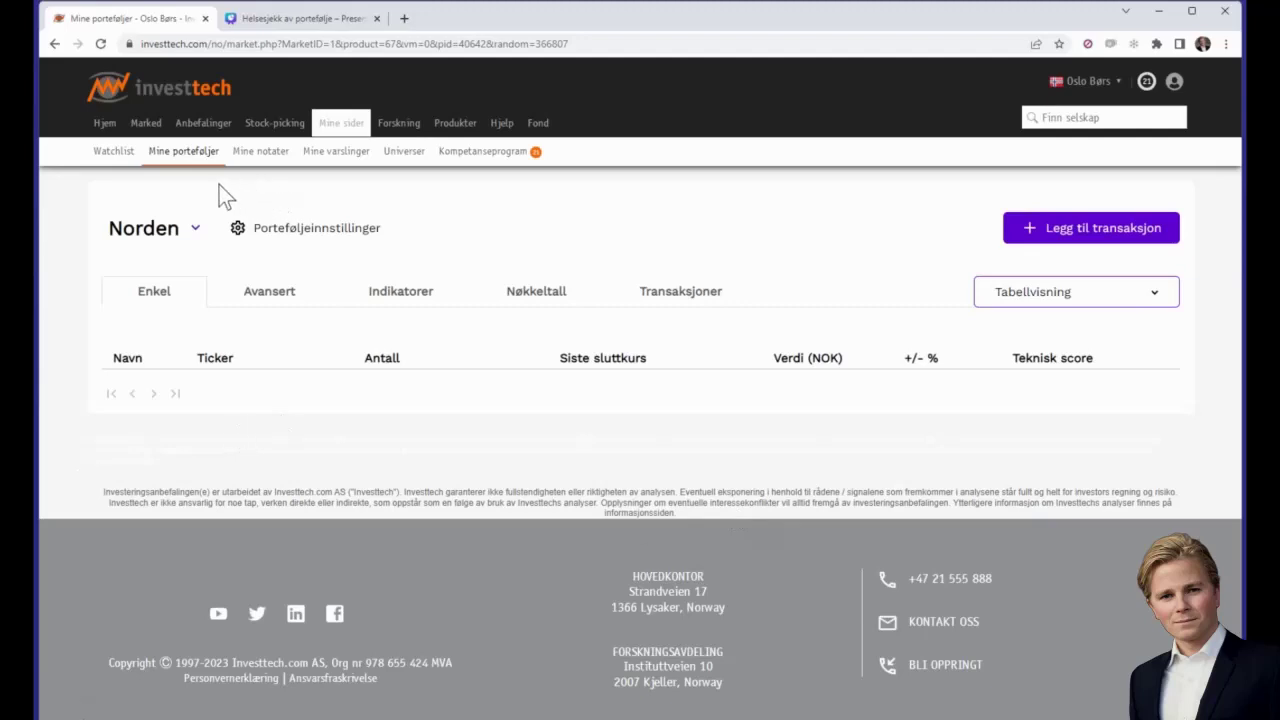
Step: Start a new transaction in the Norden portfolio and enter a purchase of 100 Equinor shares
click(1041, 247)
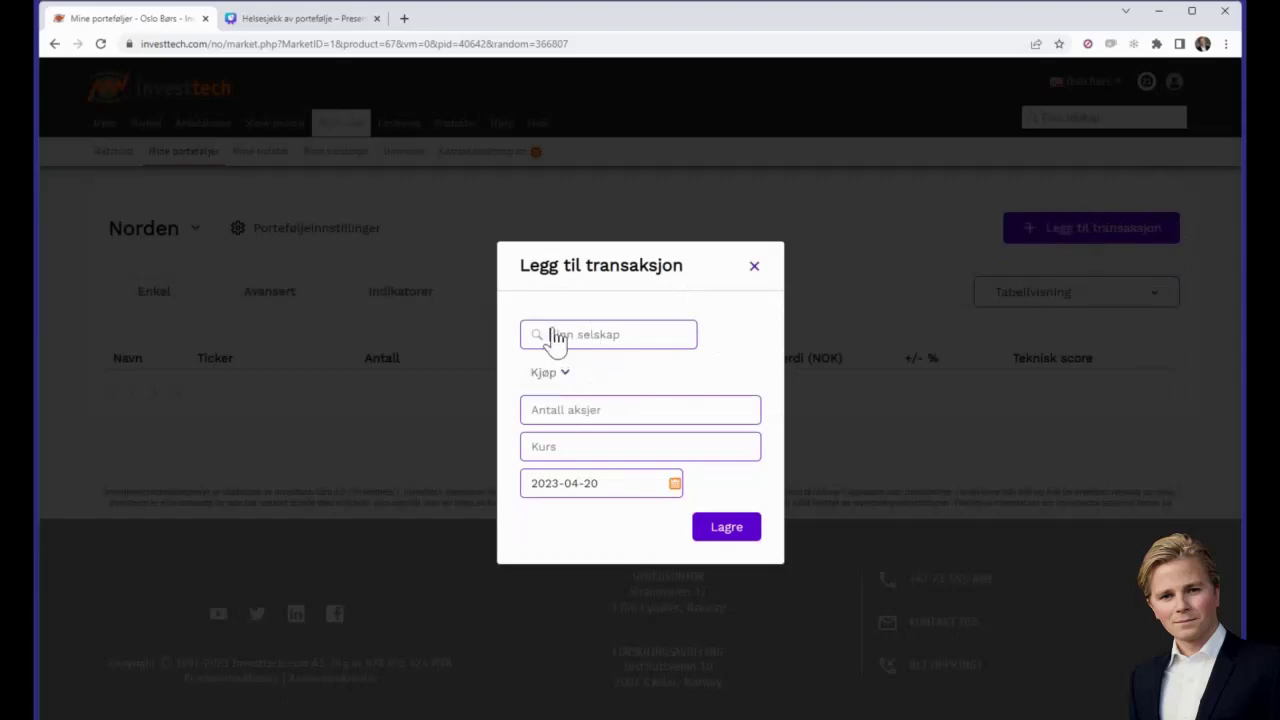
text(eq)
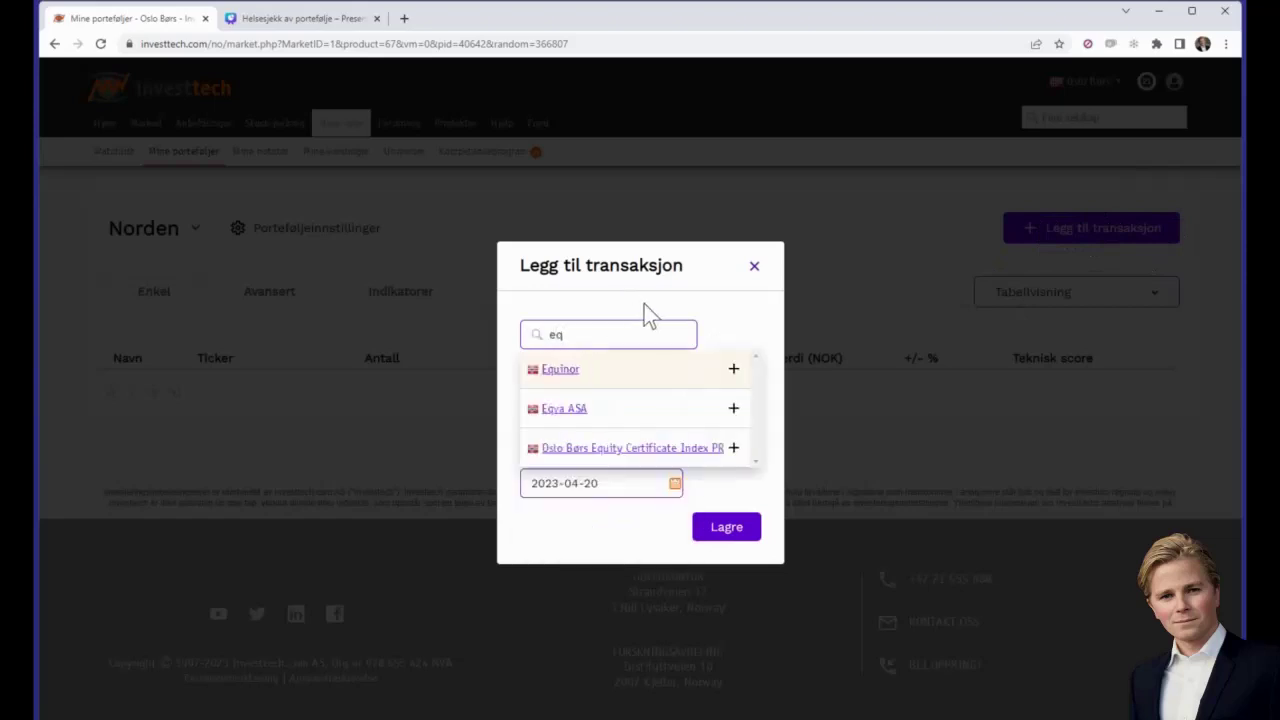
click(586, 378)
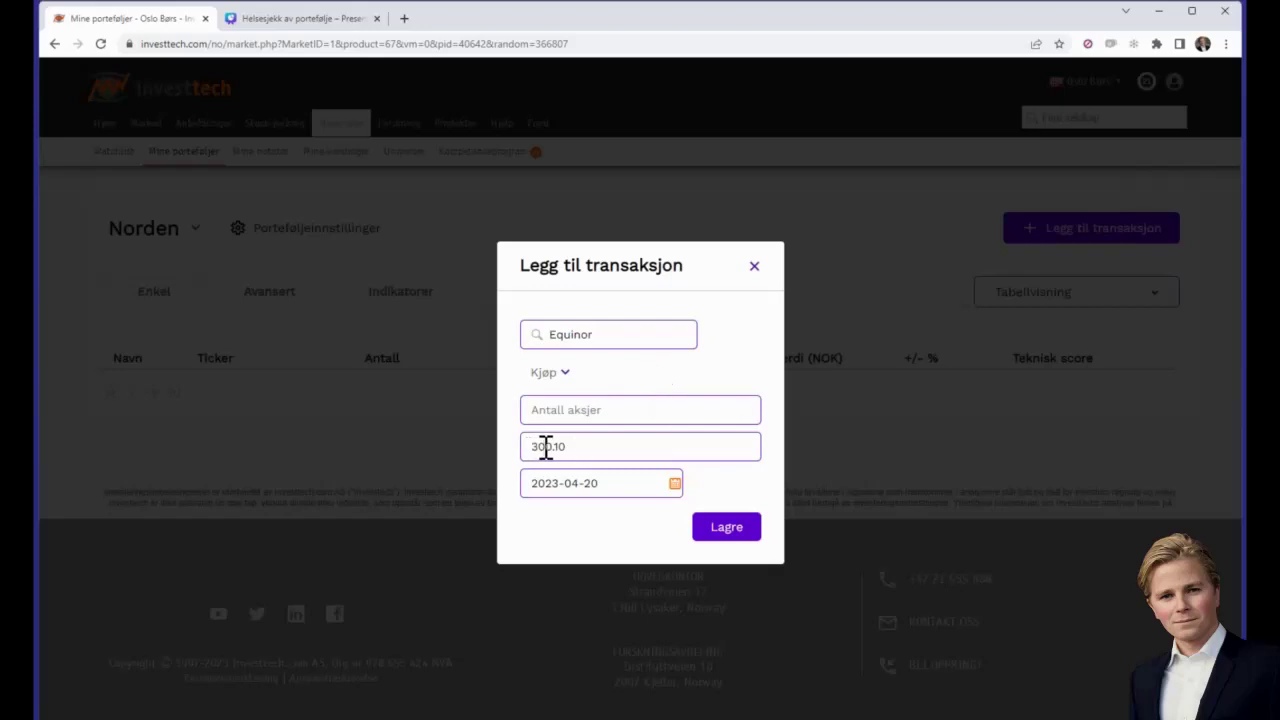
click(565, 410)
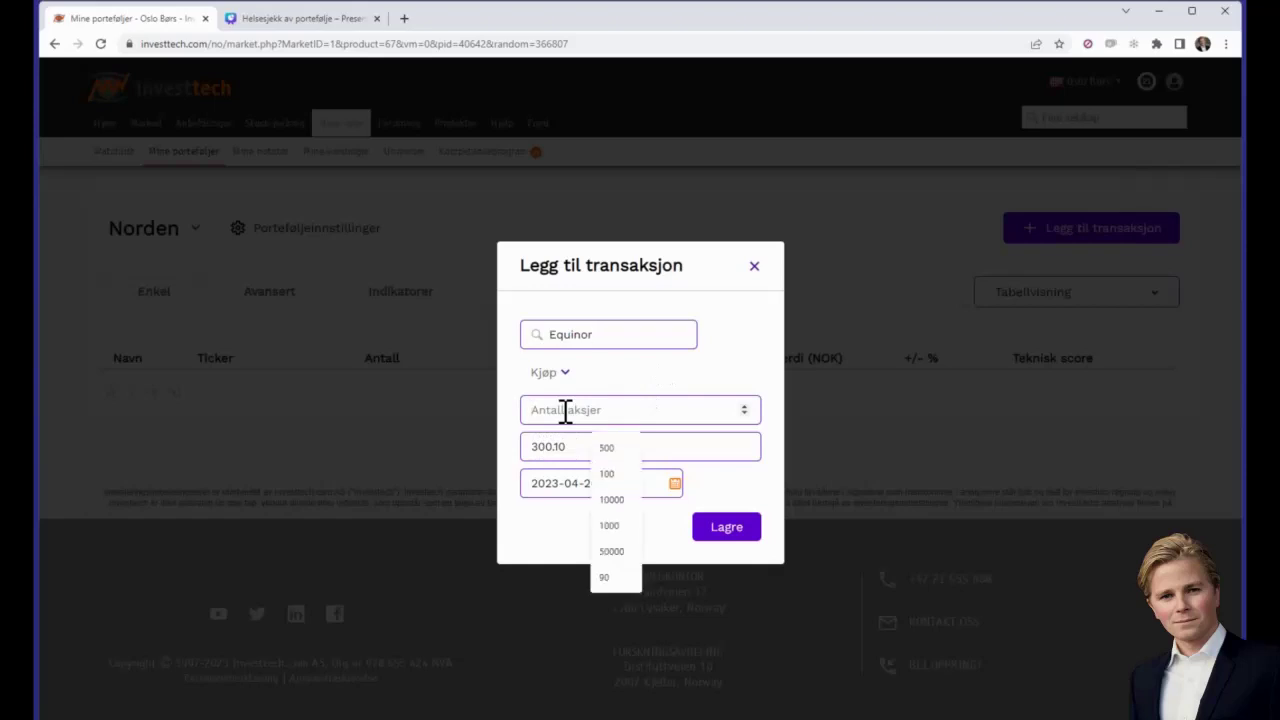
text(100)
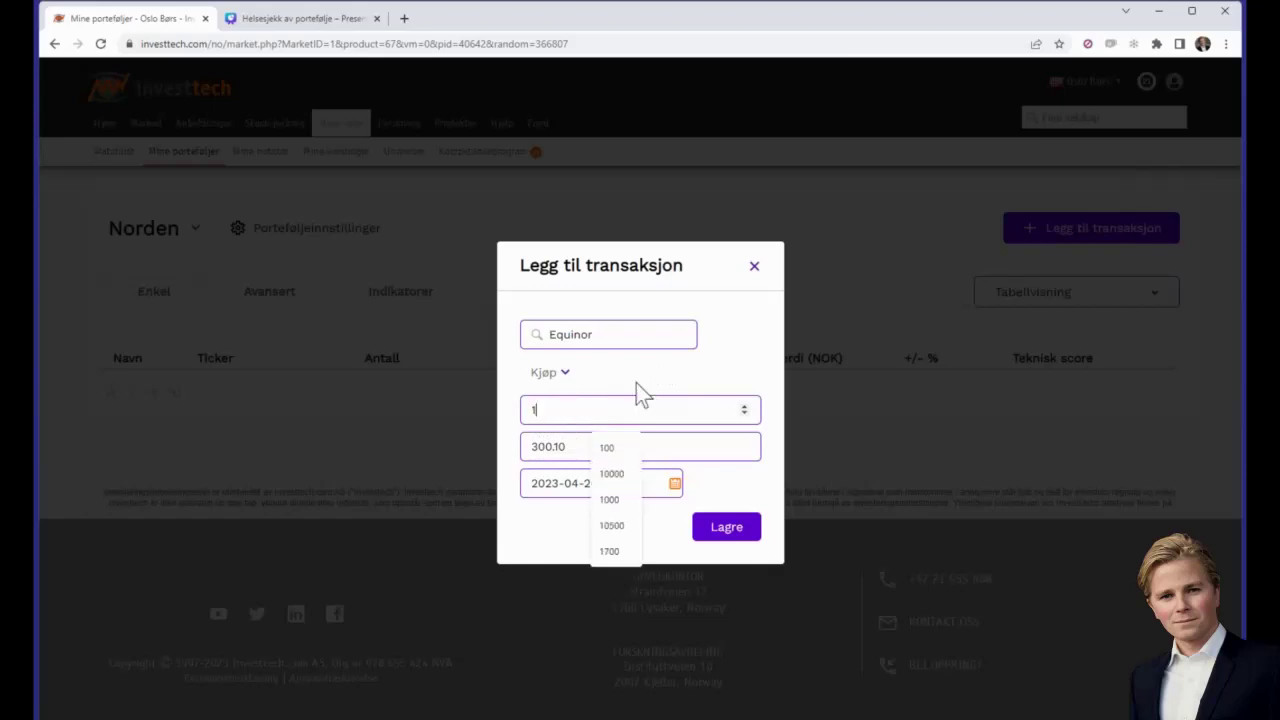
click(612, 447)
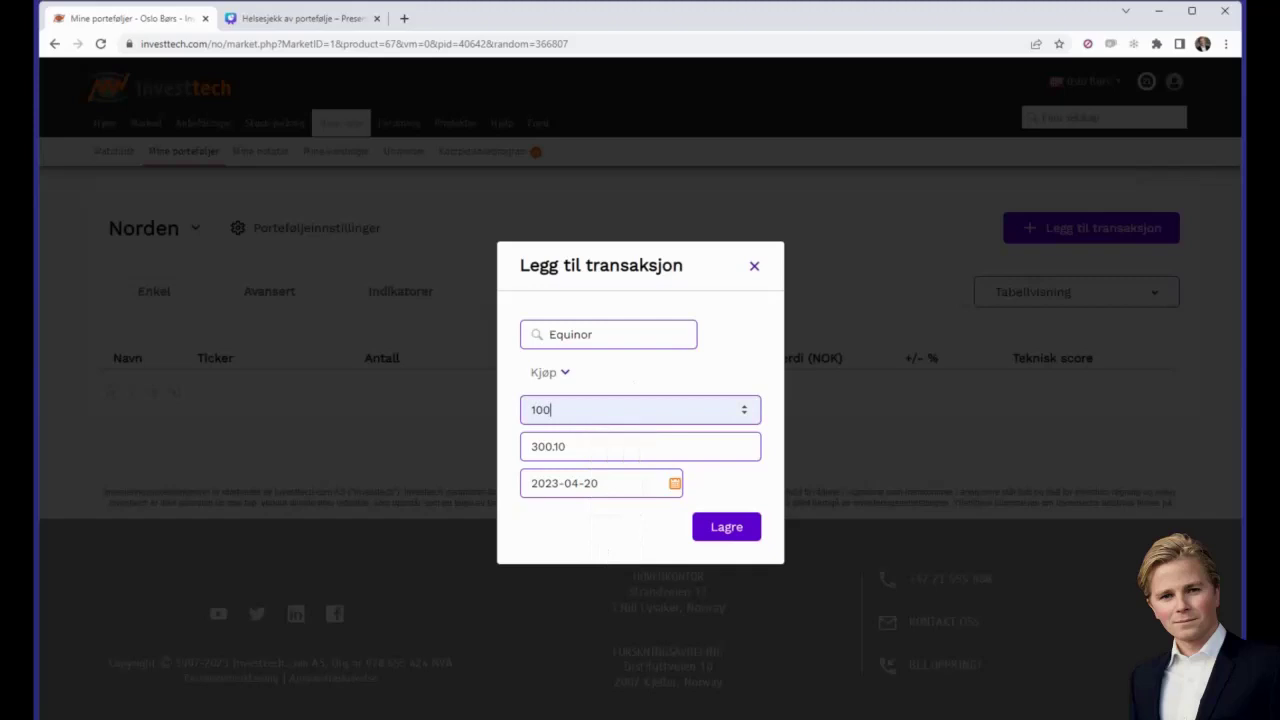
click(674, 485)
click(591, 461)
click(591, 461)
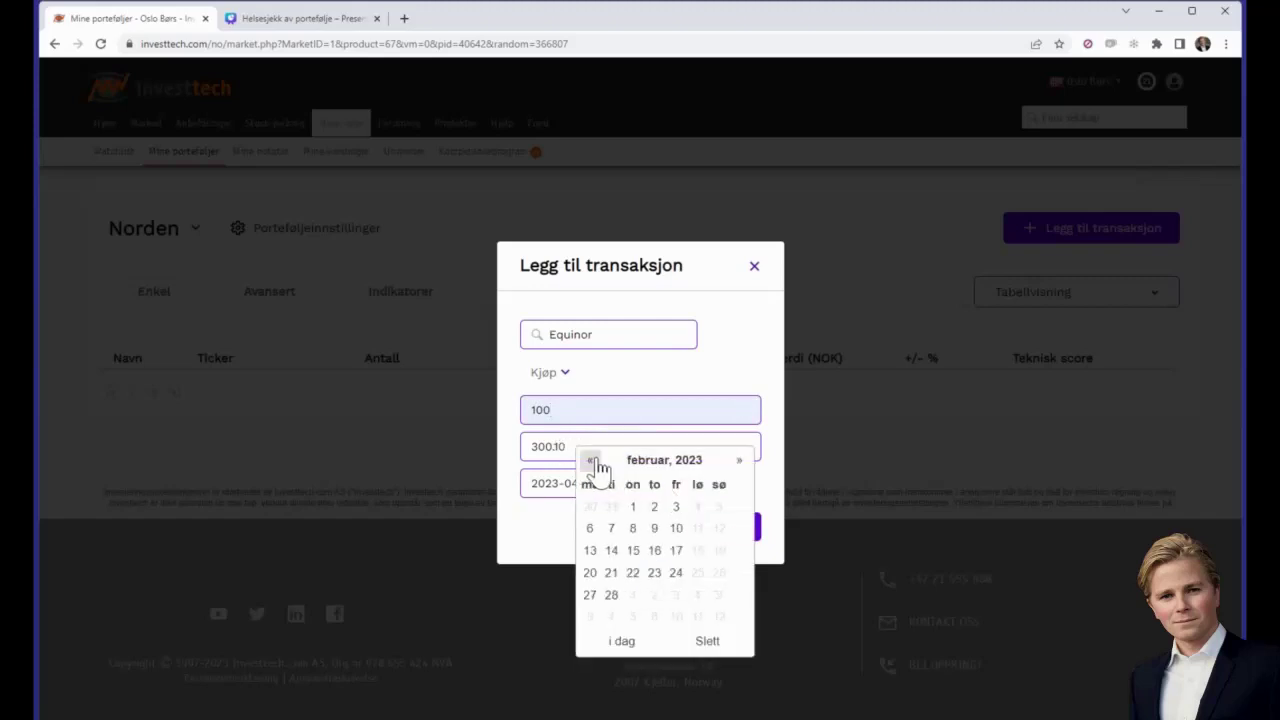
click(600, 462)
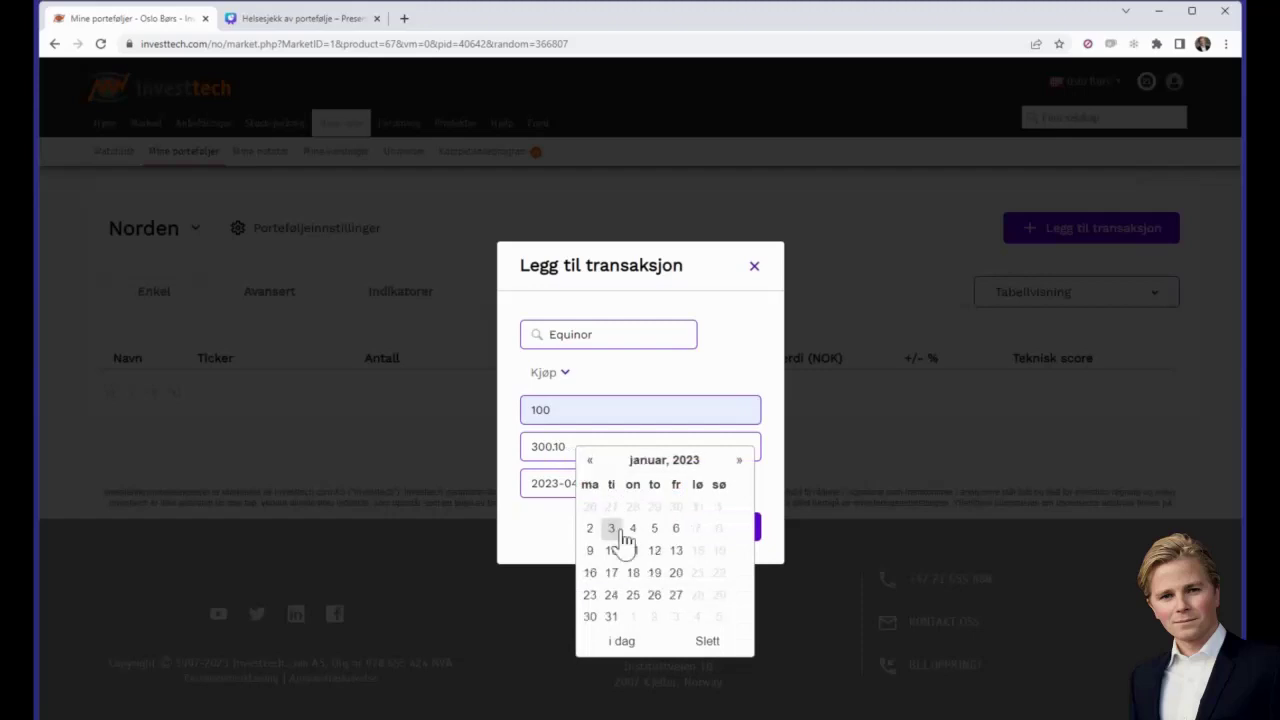
click(552, 527)
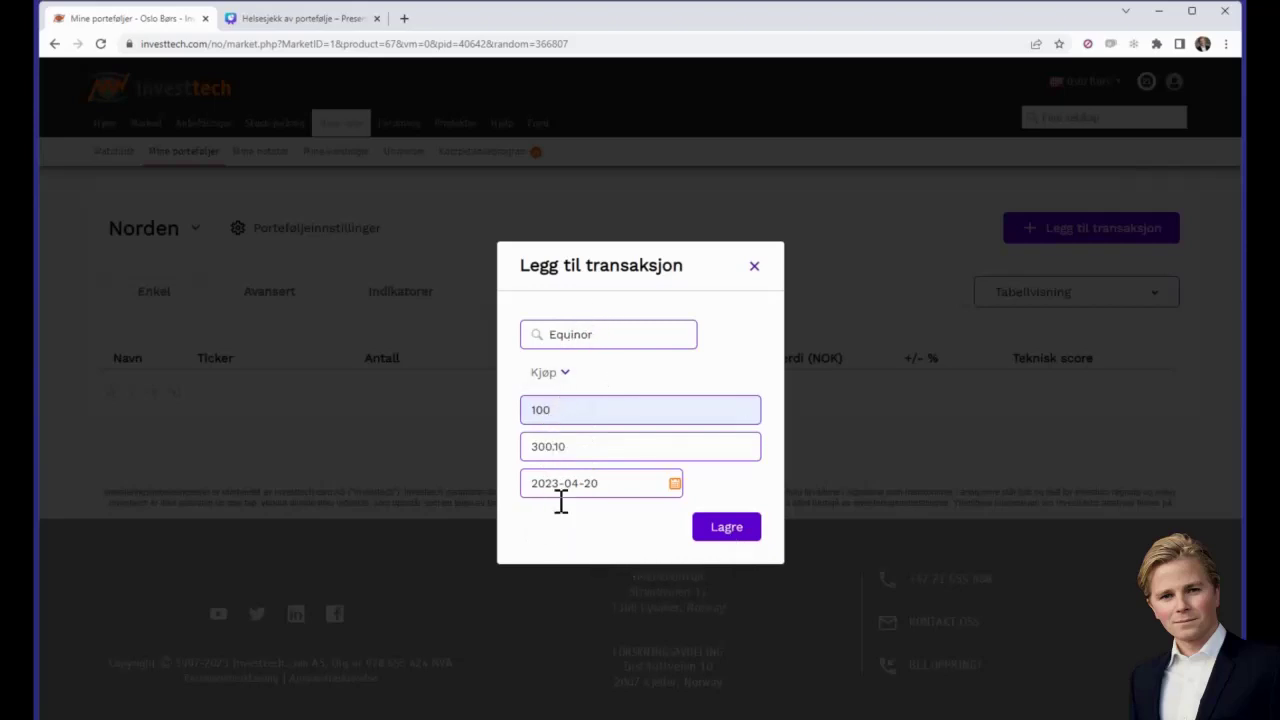
Step: Save the Equinor purchase in the Norden portfolio, dated 2023-04-20
click(722, 530)
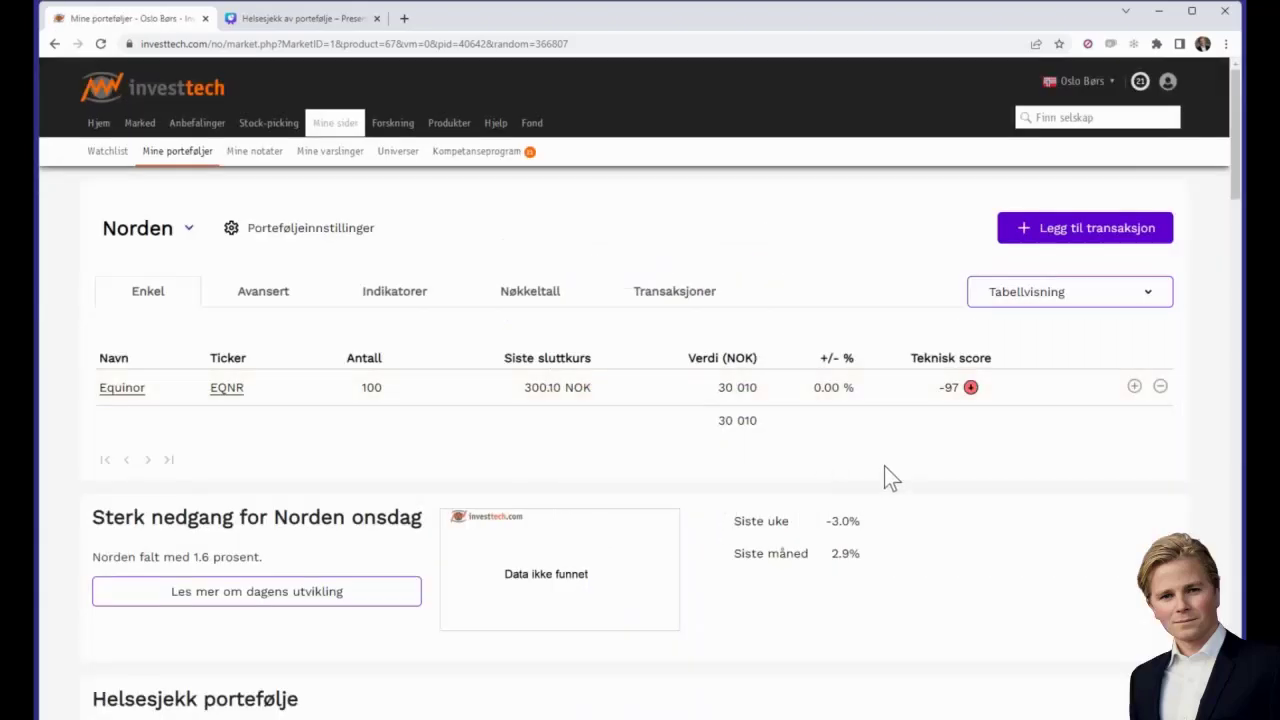
Step: Add a purchase of 200 Swedbank A shares to the Norden portfolio and save the transaction
click(1075, 232)
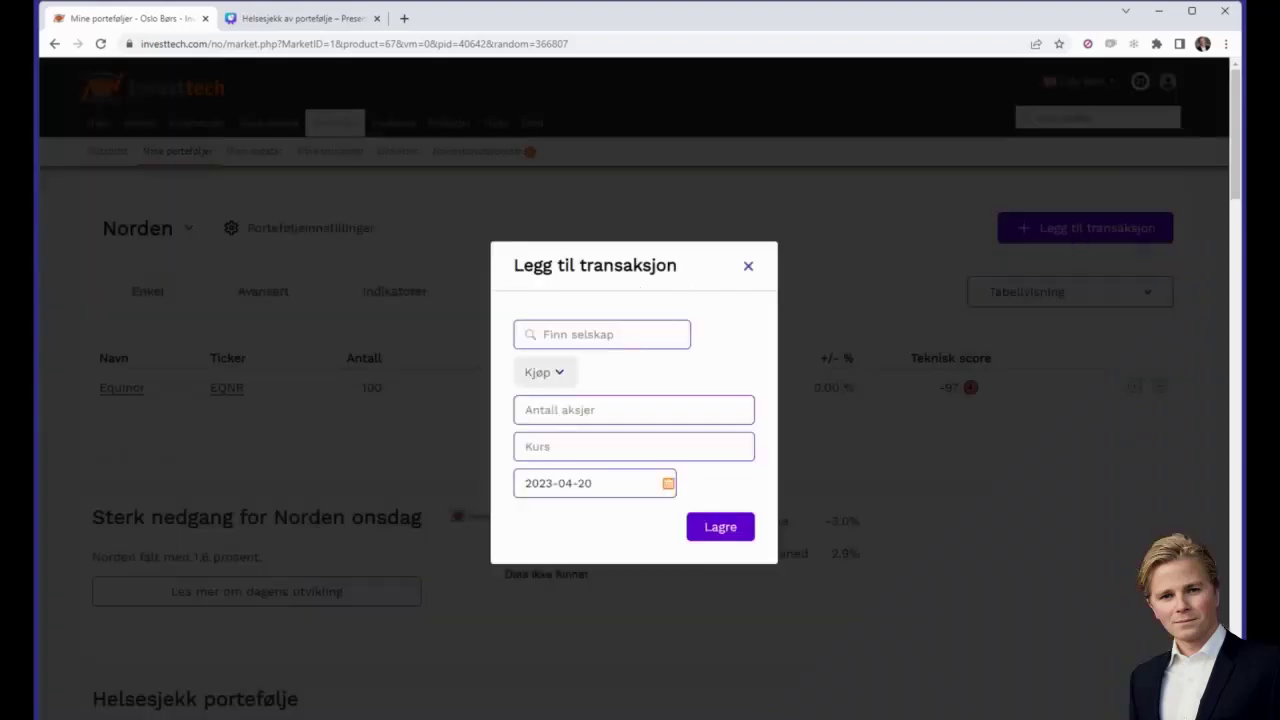
click(576, 345)
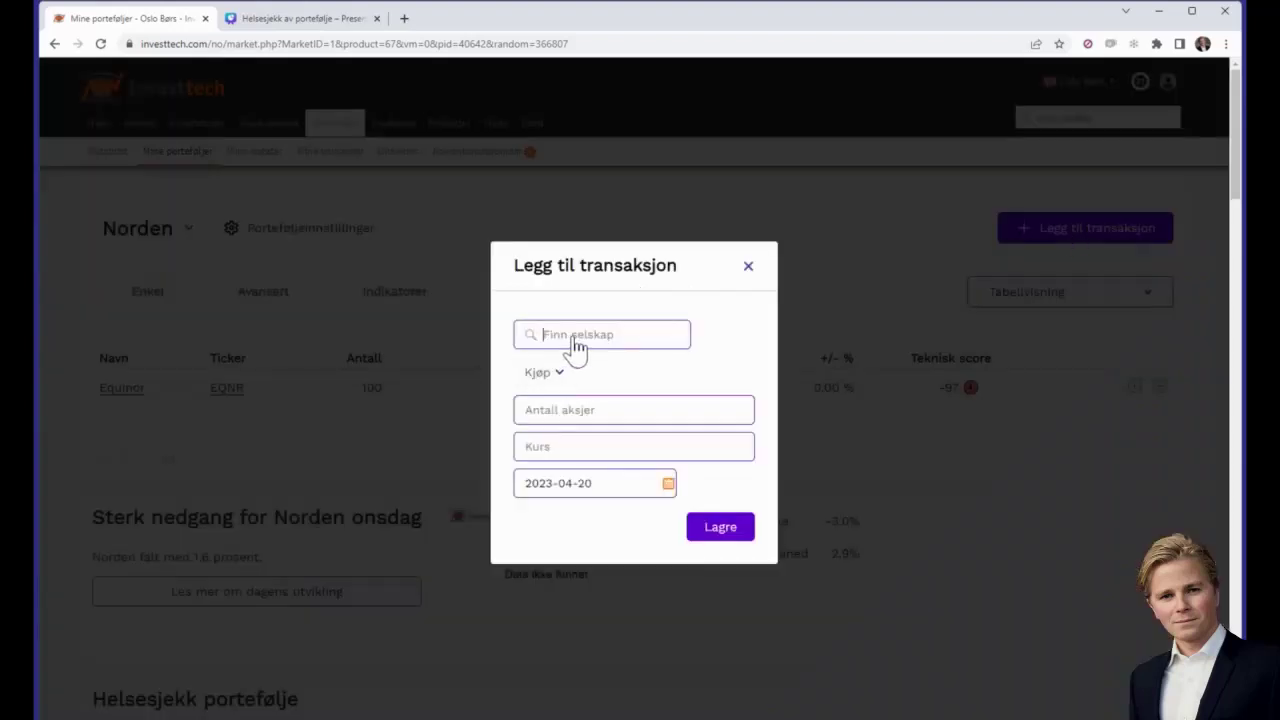
text(swed)
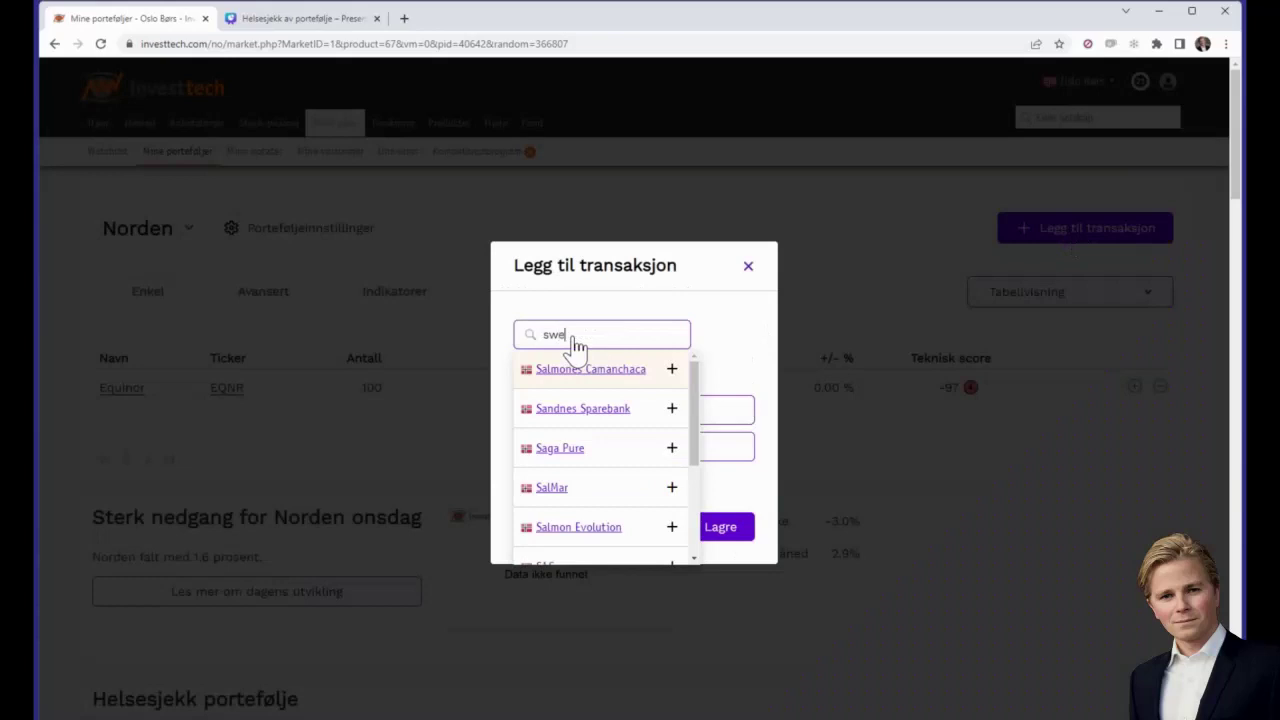
click(575, 370)
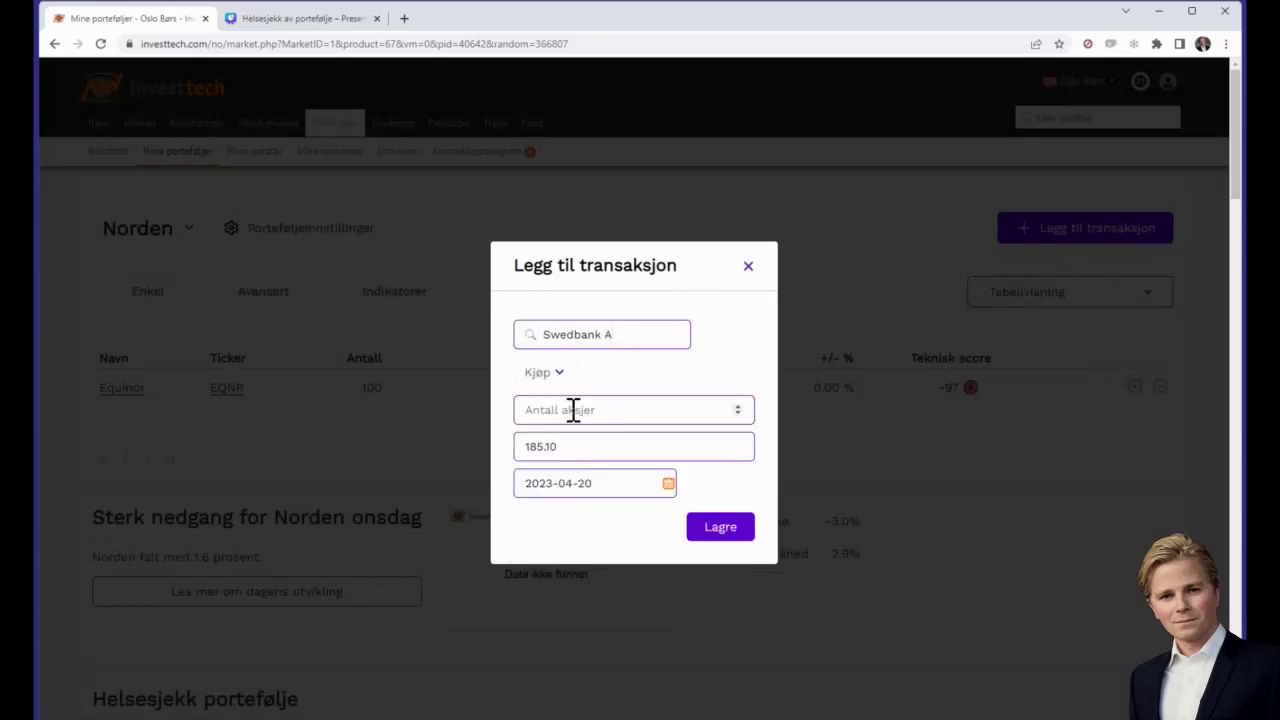
click(560, 410)
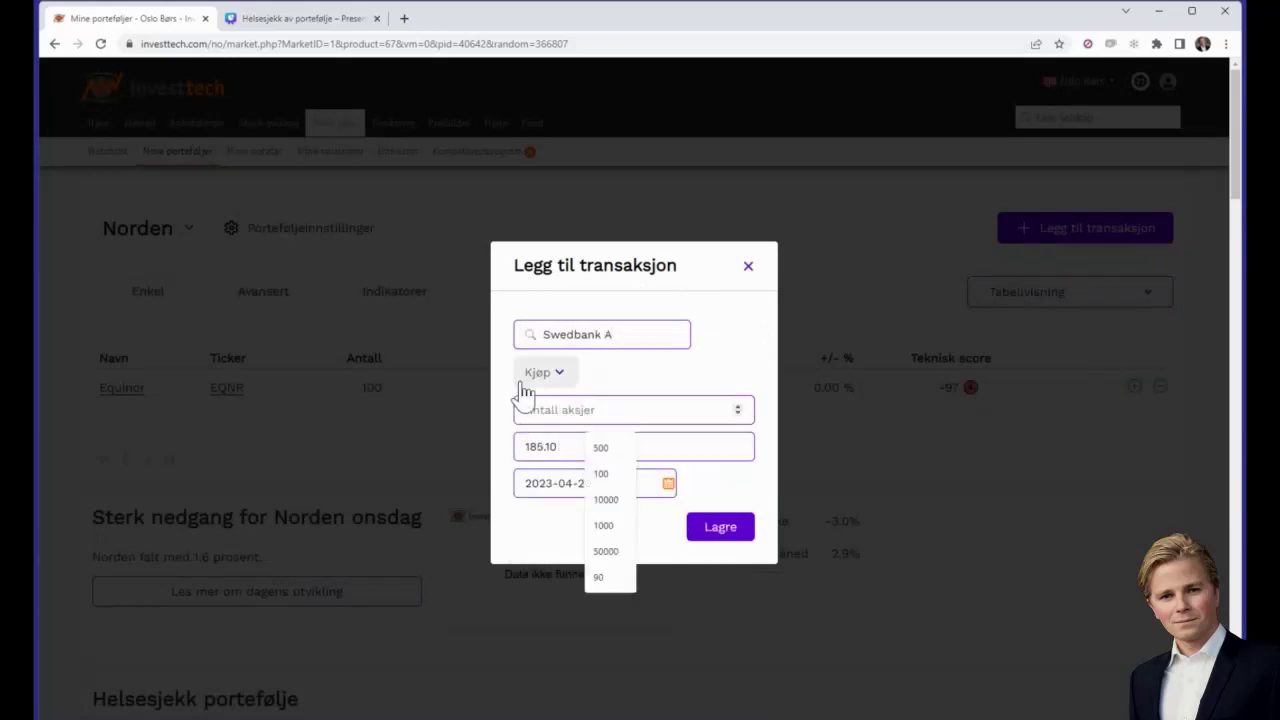
text(200)
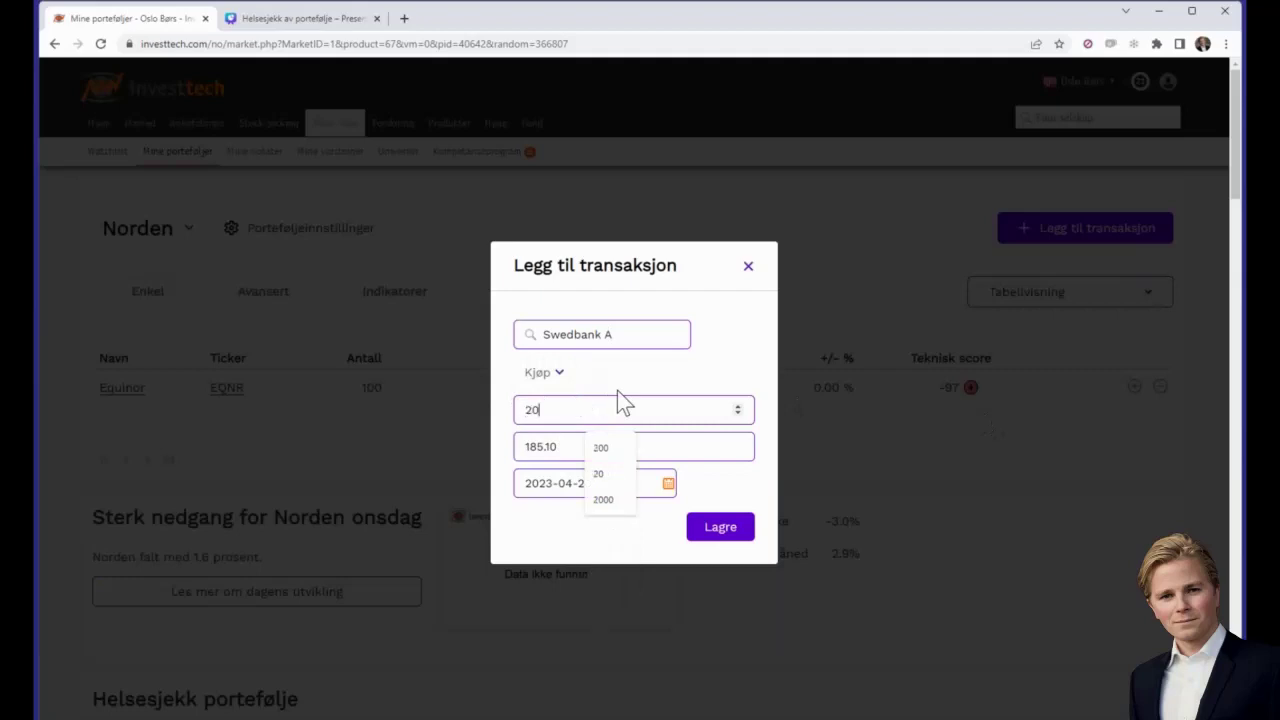
click(612, 447)
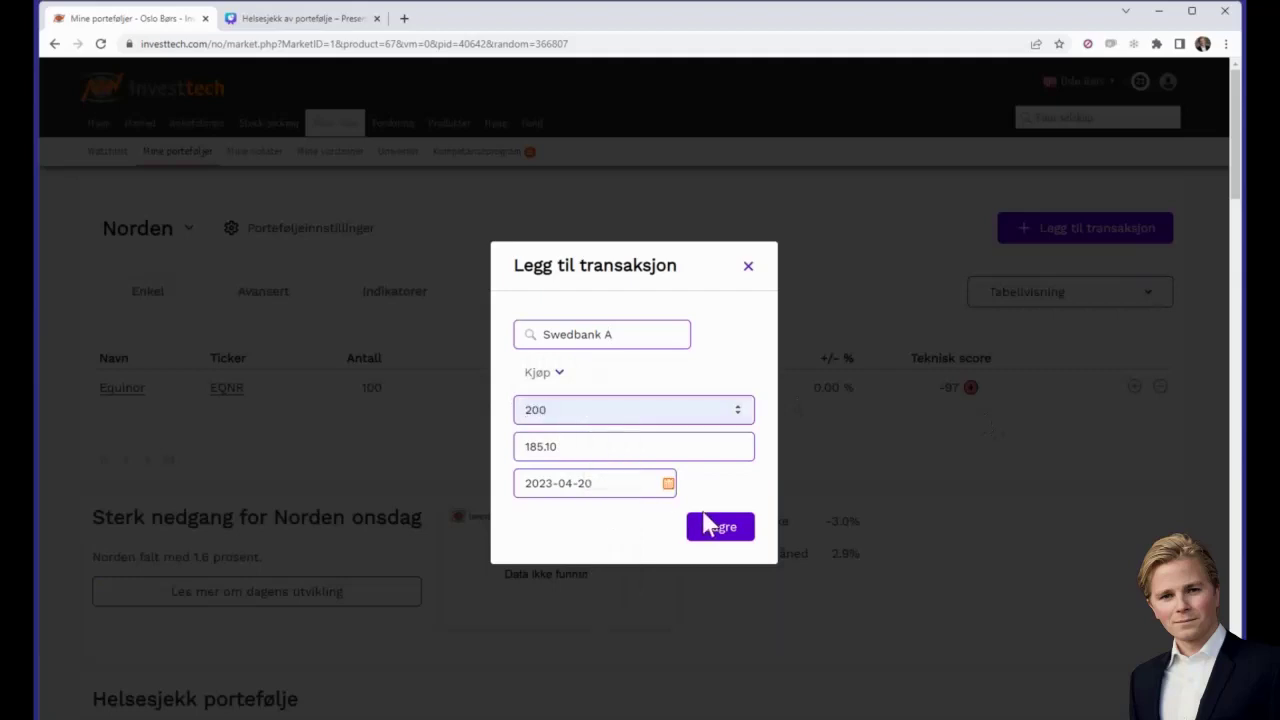
click(720, 532)
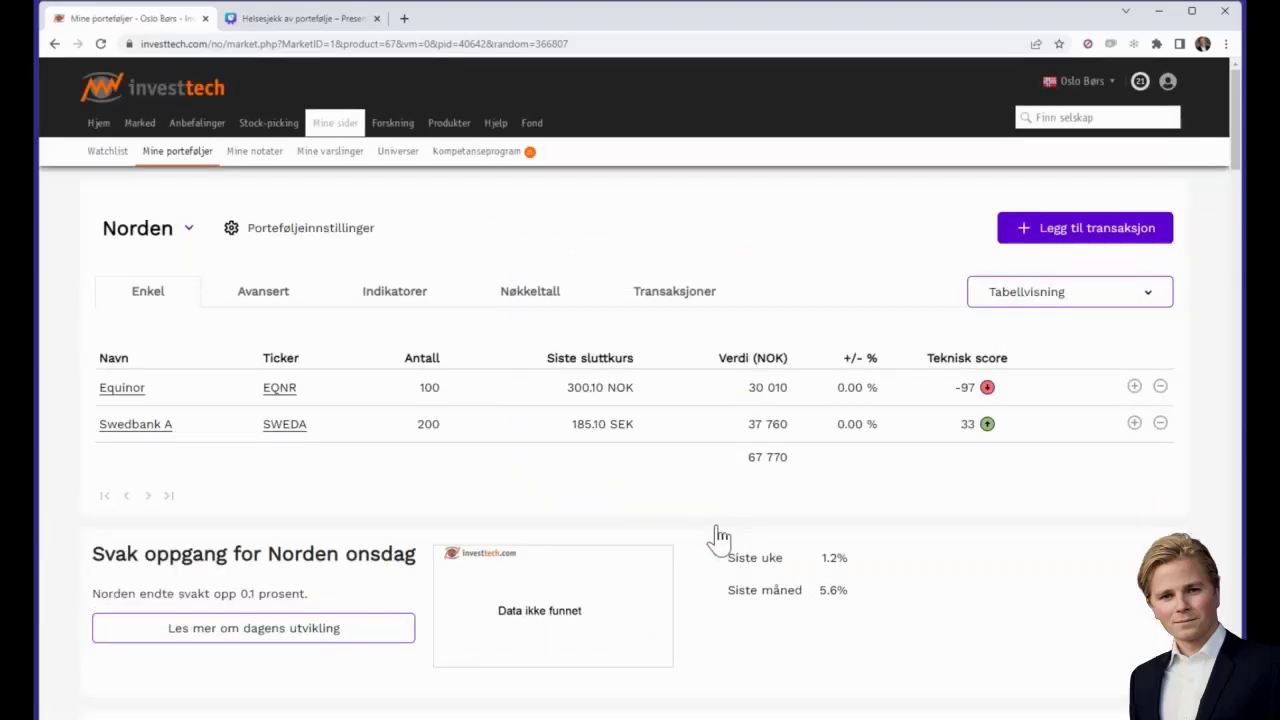
Step: Add a purchase of 50 Novo Nordisk B shares to the Norden portfolio and save the transaction
click(1027, 240)
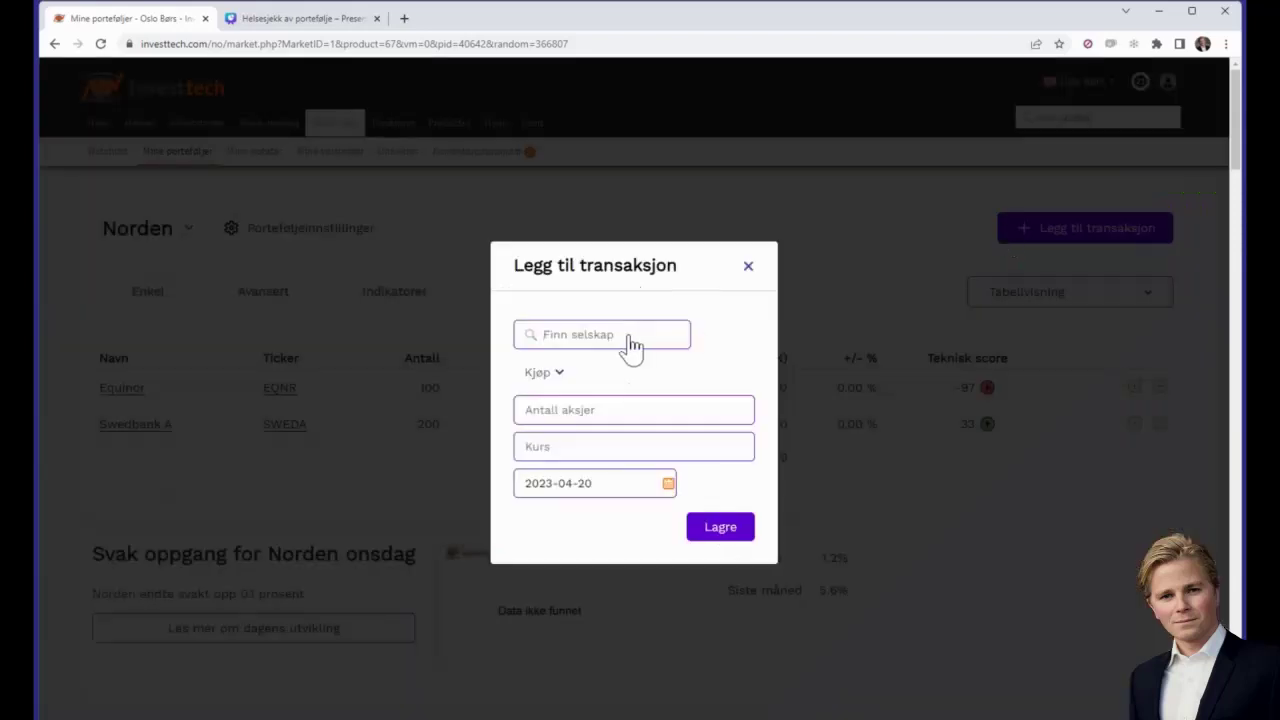
text(novo)
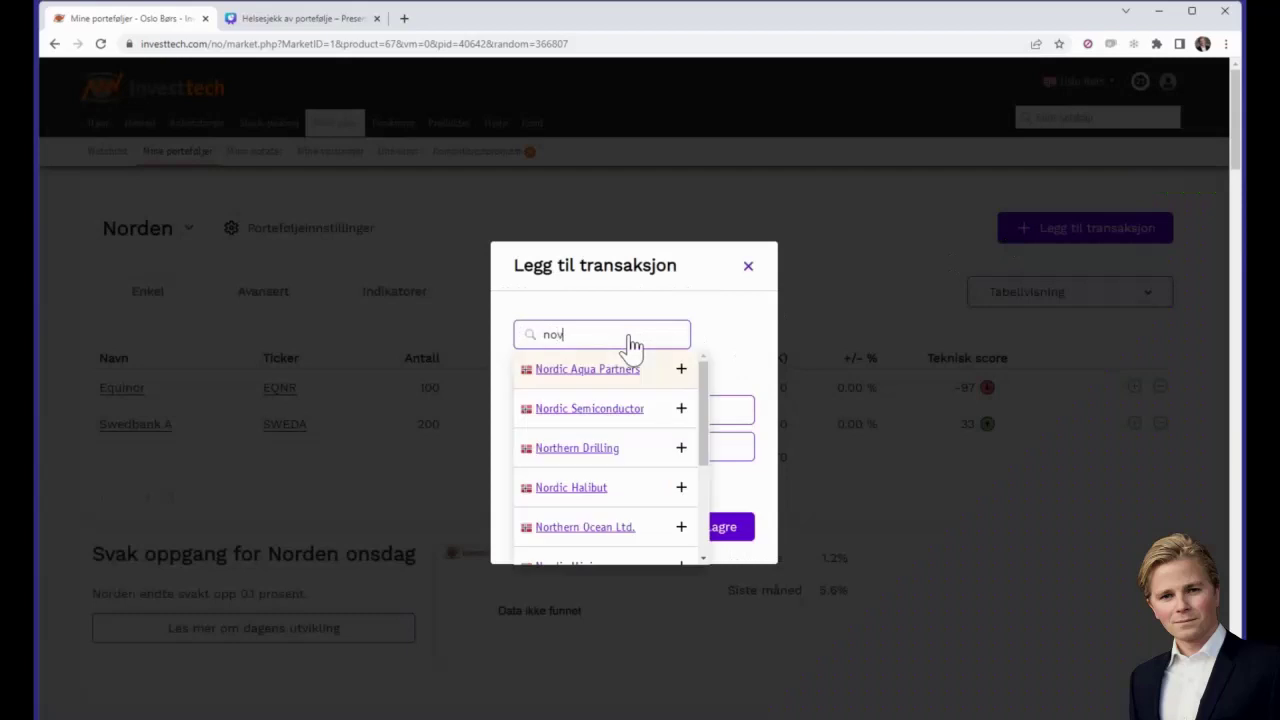
click(608, 371)
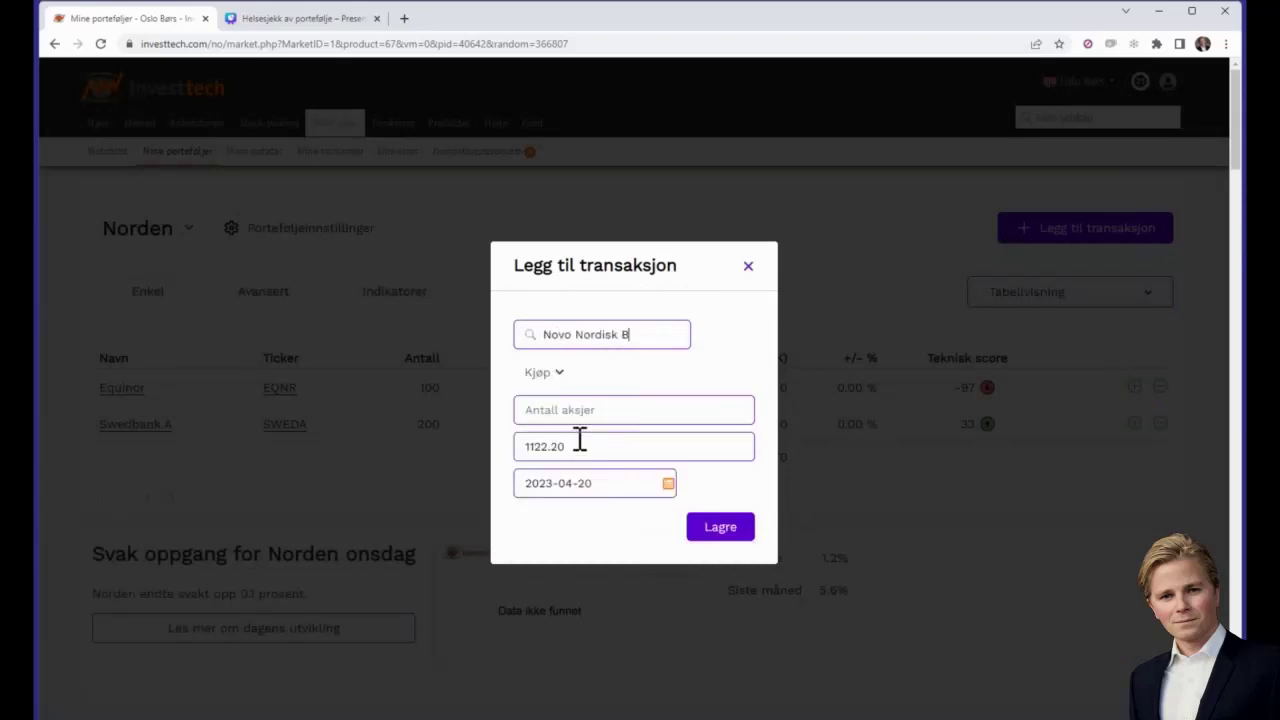
click(583, 410)
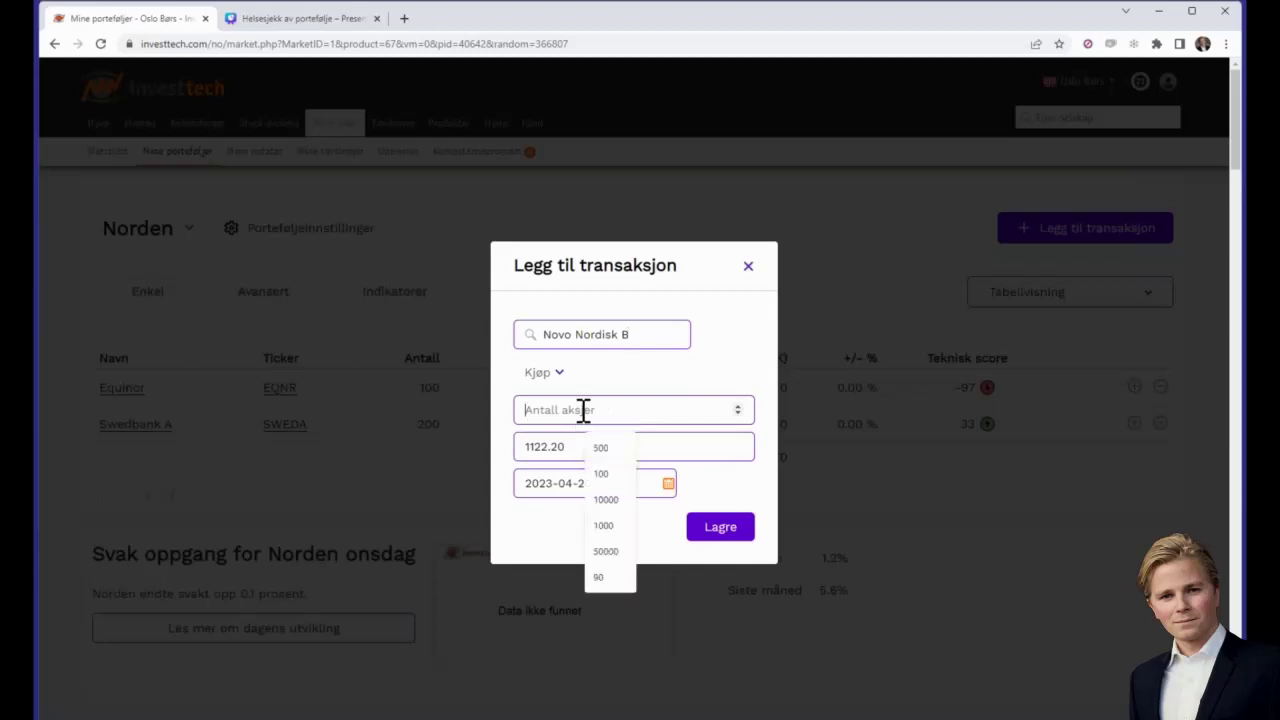
text(50)
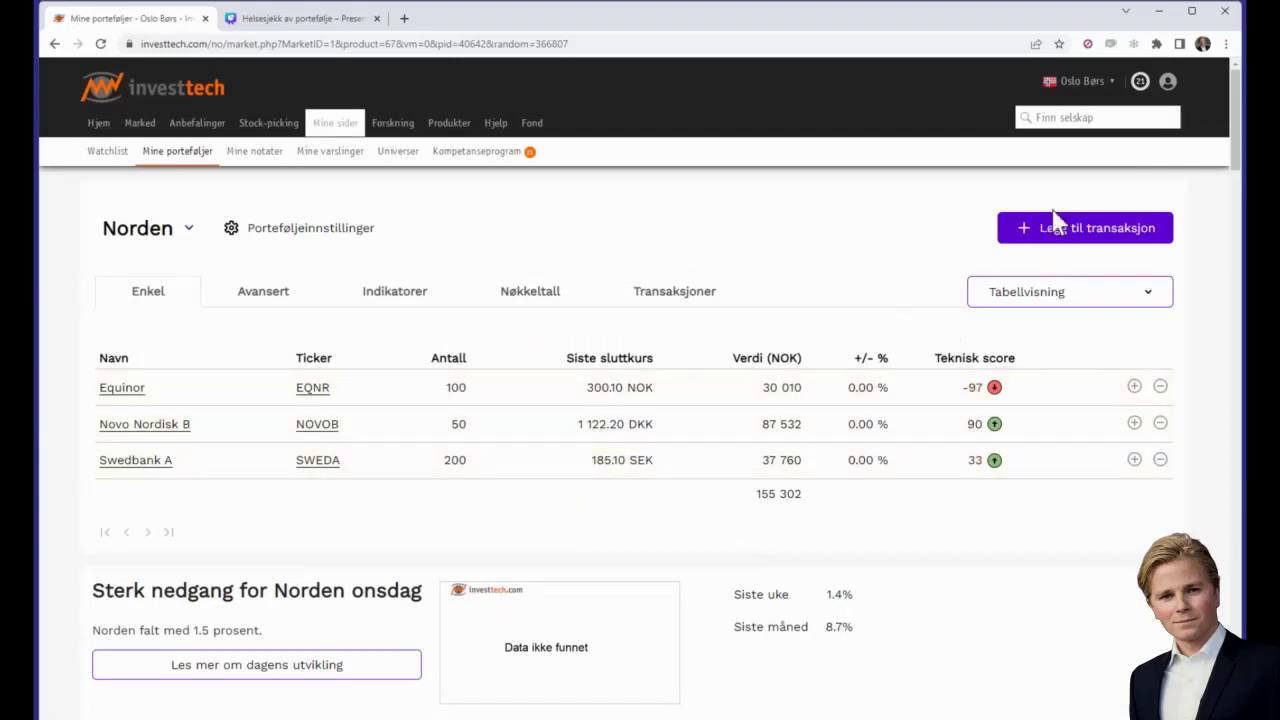
Step: Record a purchase of 500 shares in the Swedish-listed H&M B stock for the Norden portfolio and save it
click(1042, 235)
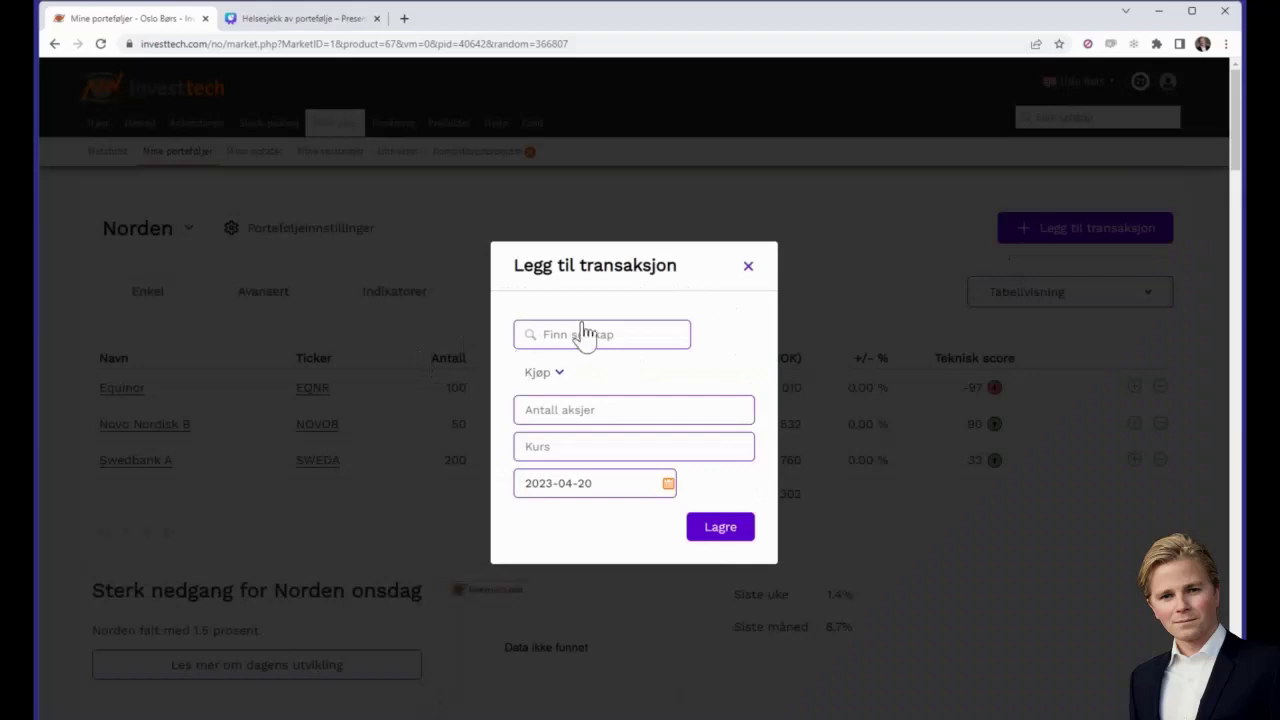
text(h)
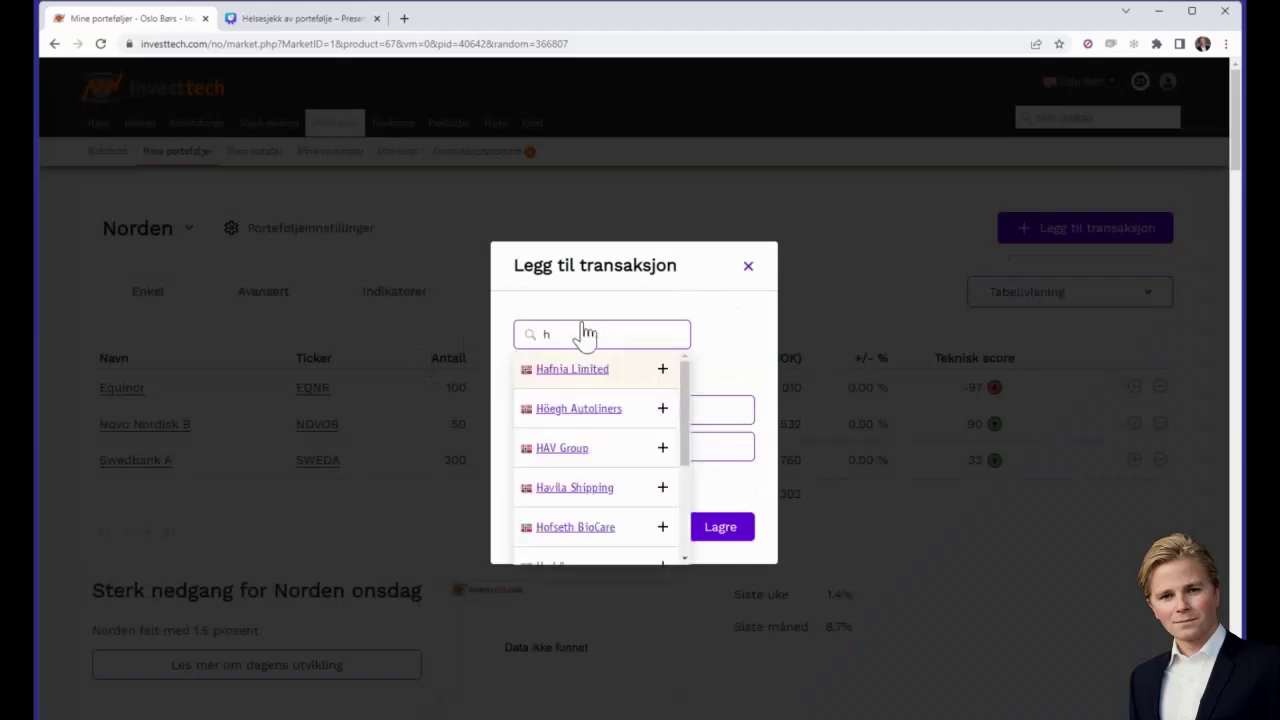
text(&)
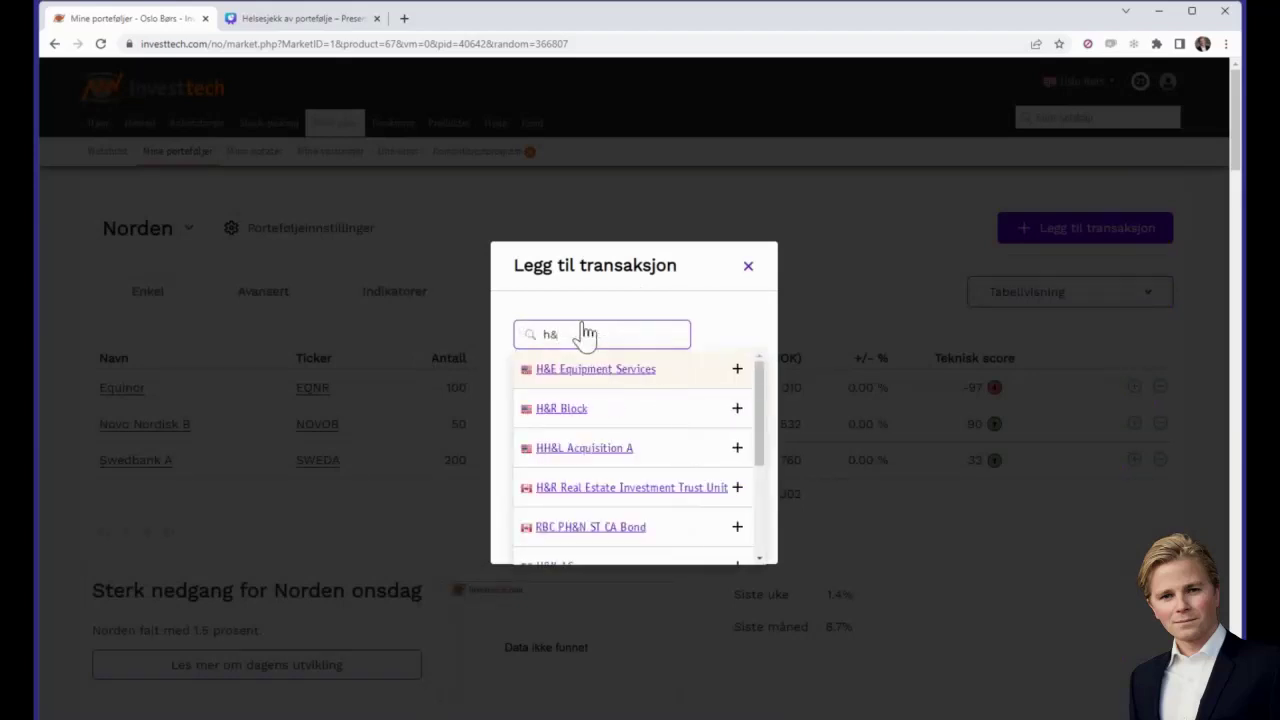
text(m b)
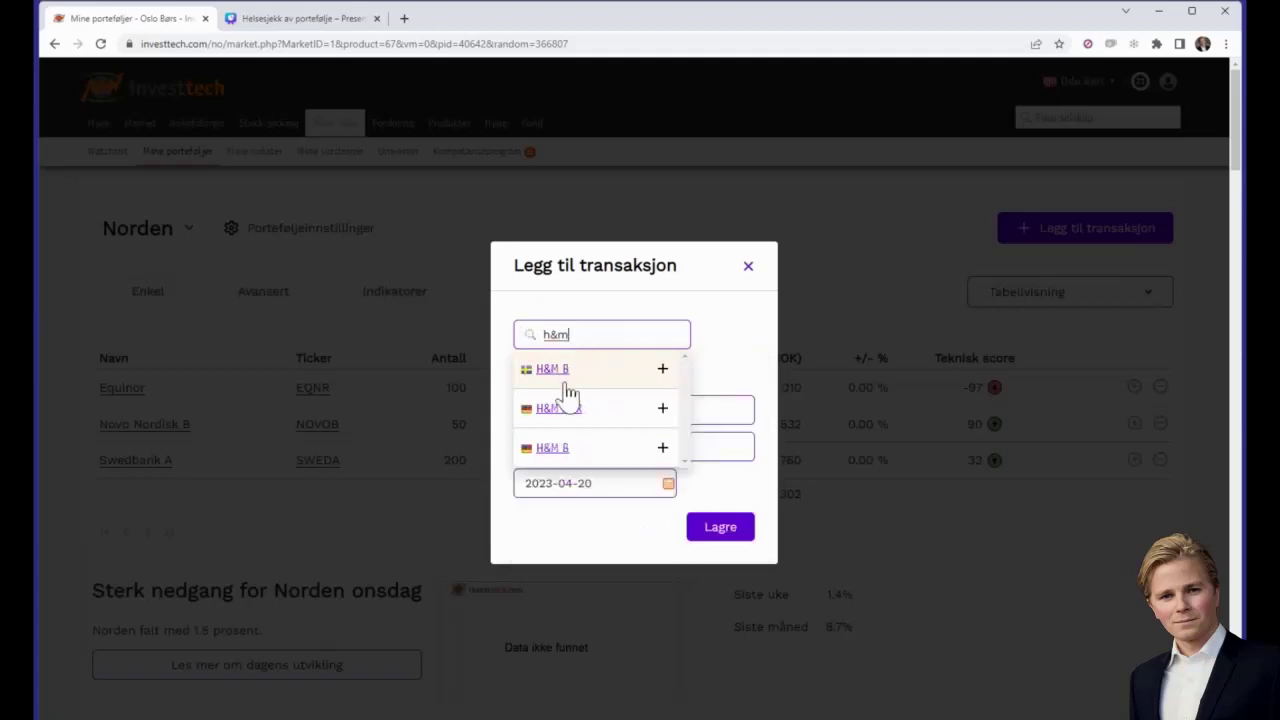
click(565, 380)
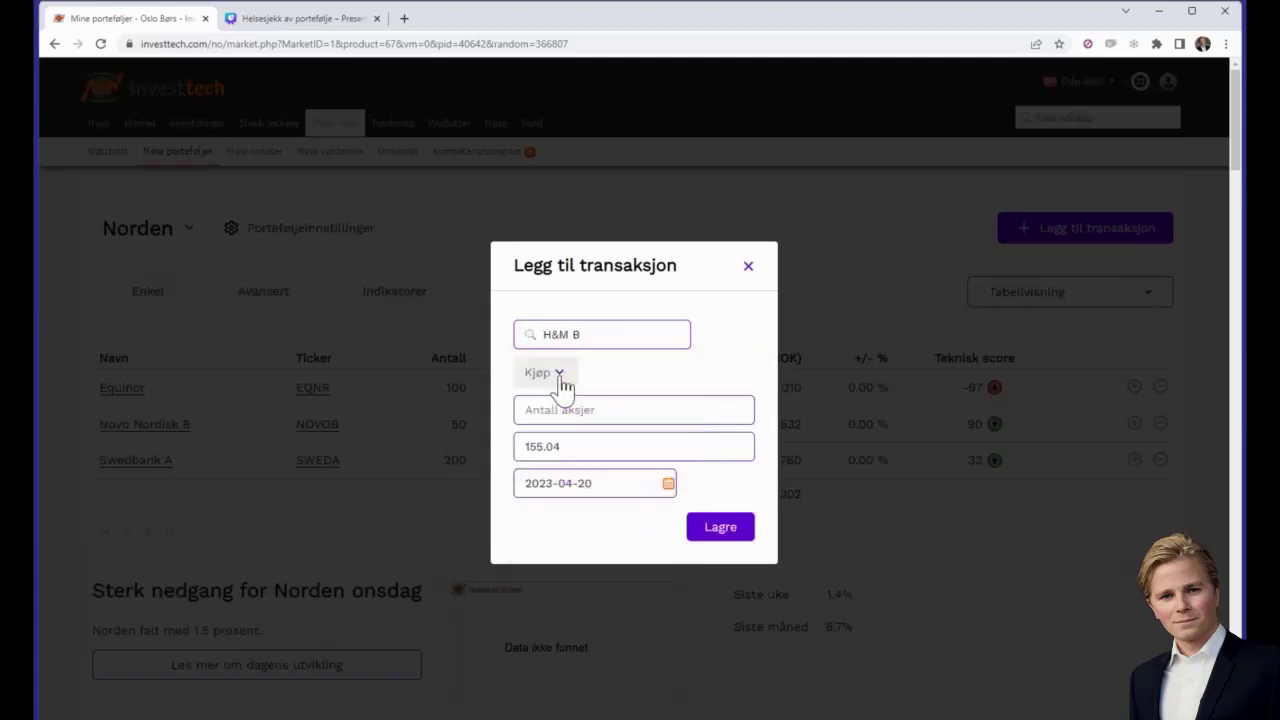
click(580, 411)
text(500)
click(602, 459)
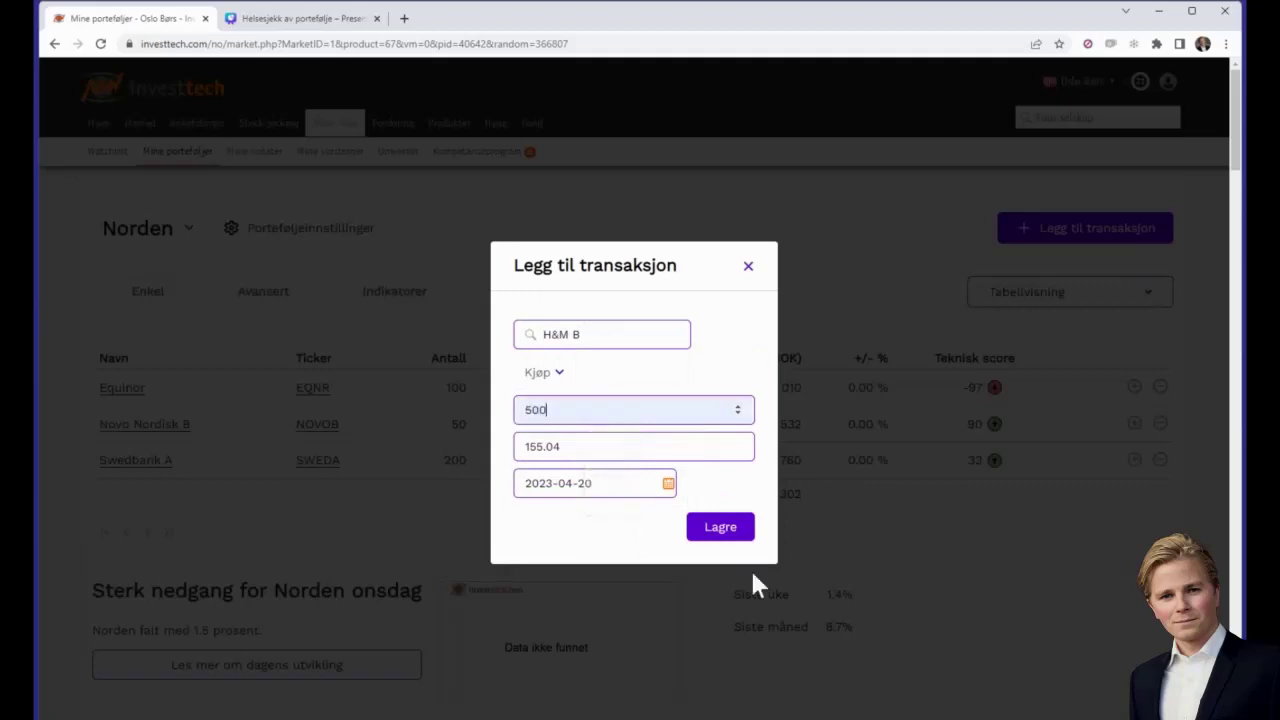
click(720, 528)
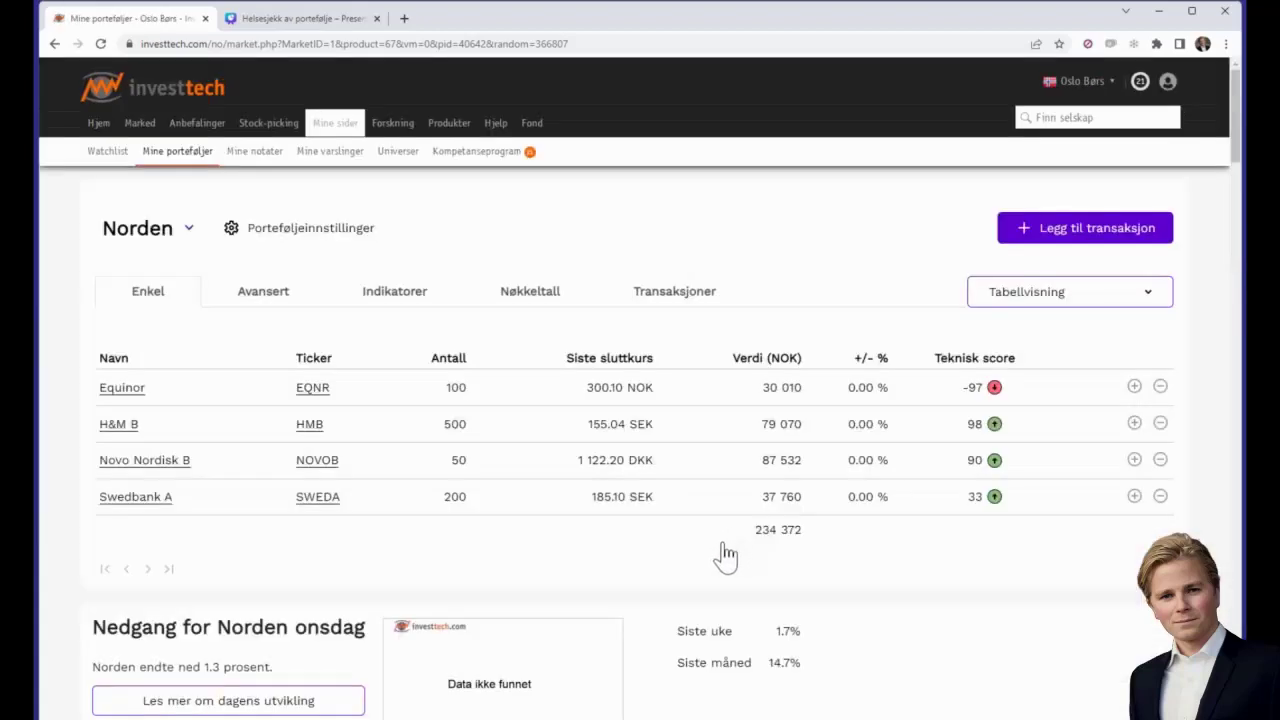
Step: Add a purchase of 10 A.P. Møller - Mærsk A shares to the Norden portfolio and save the transaction
click(1045, 228)
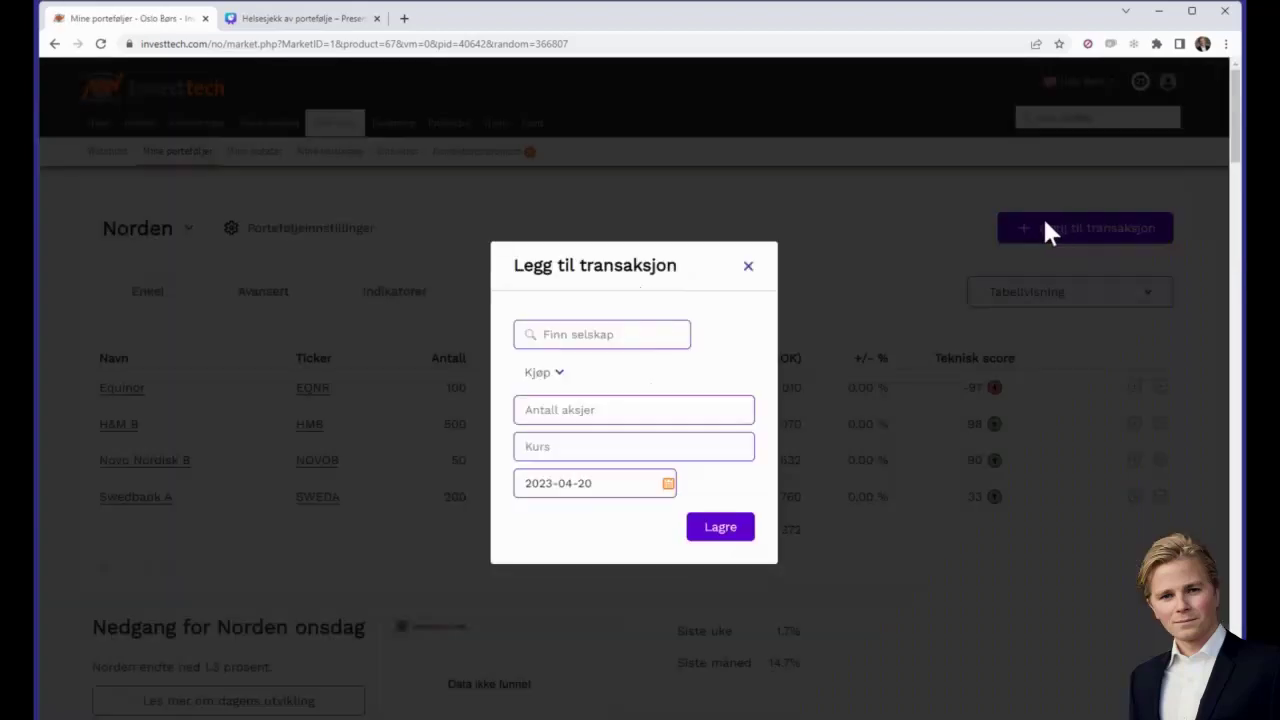
click(623, 340)
text(mærs)
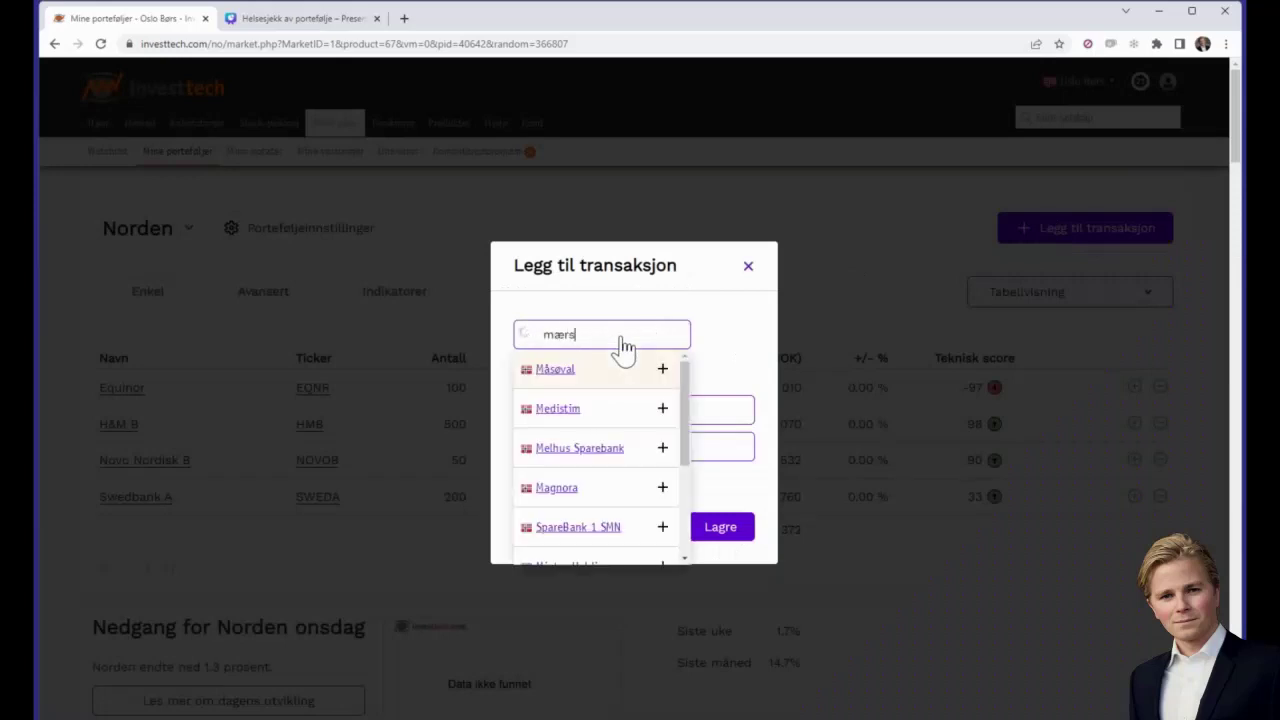
click(615, 370)
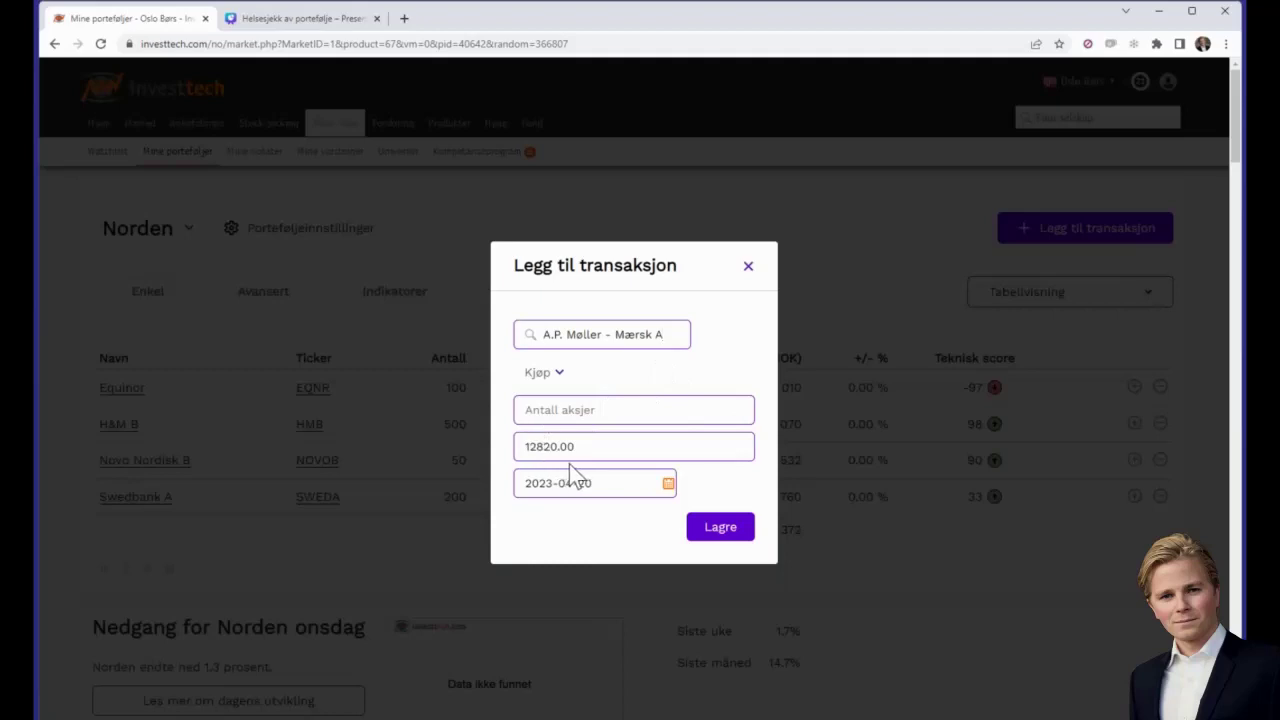
click(538, 410)
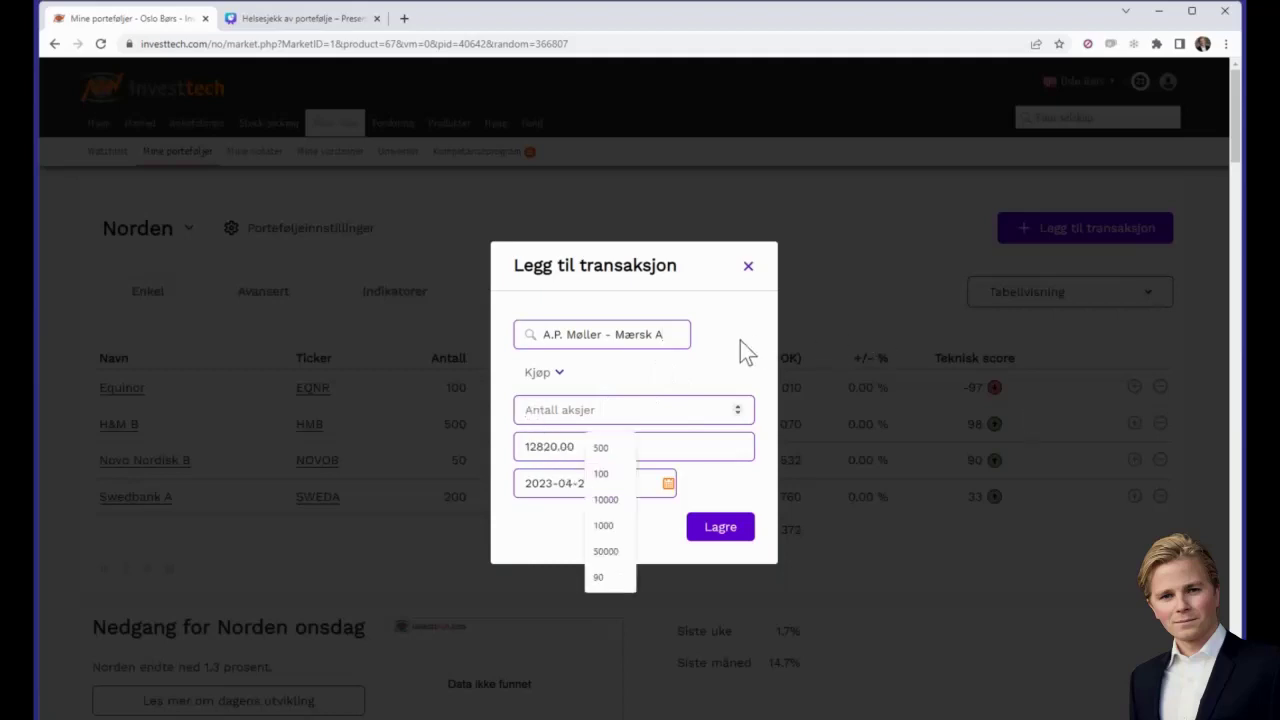
text(10)
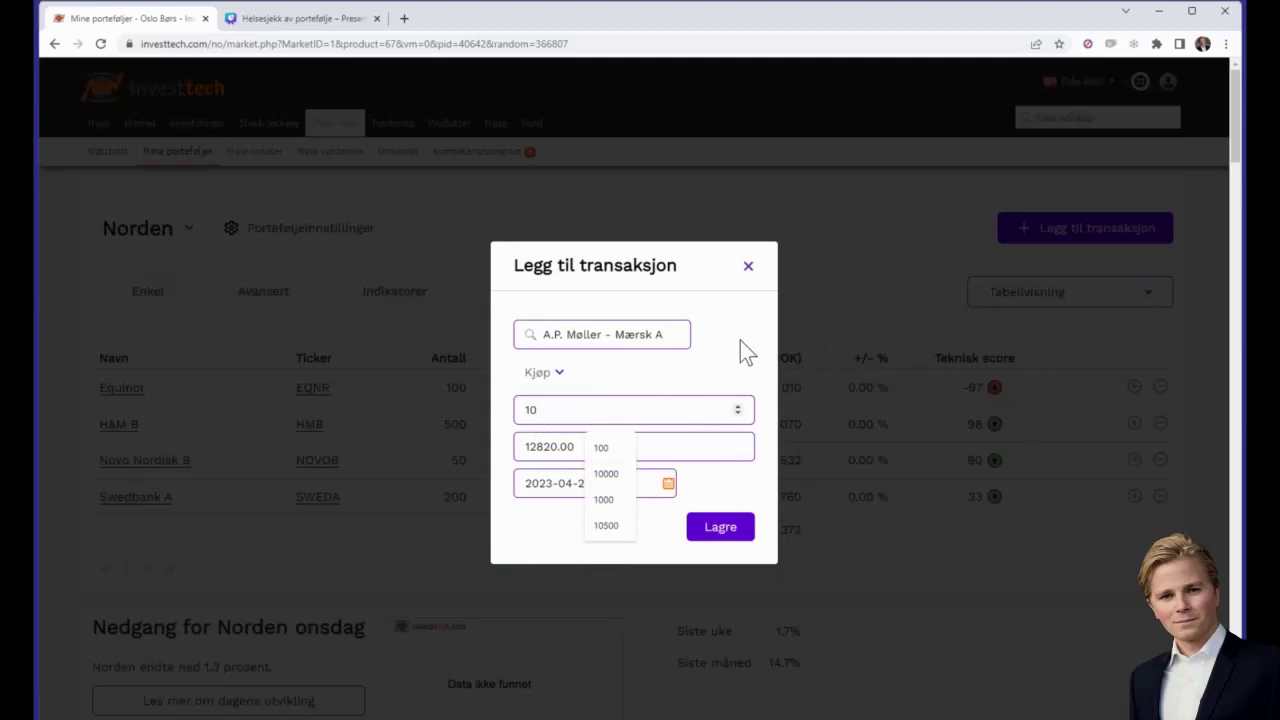
click(719, 530)
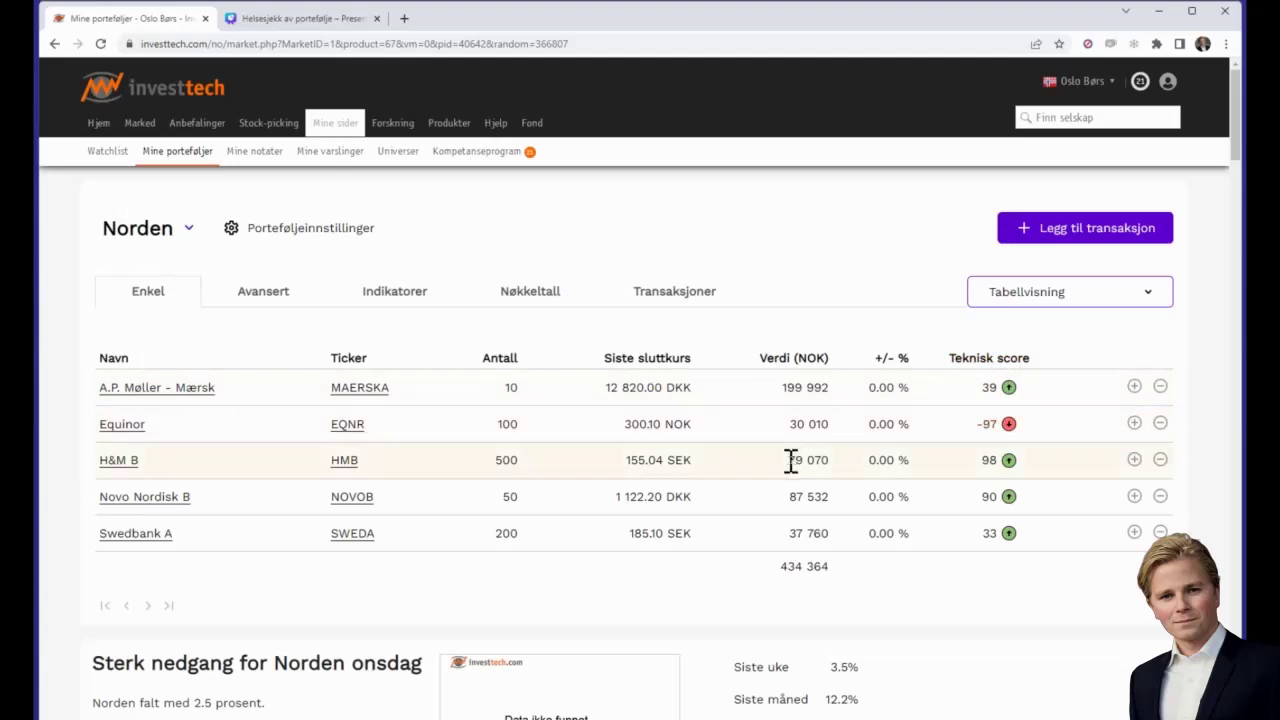
Step: Review the Norden holdings in the advanced view and the technical indicators view
click(258, 299)
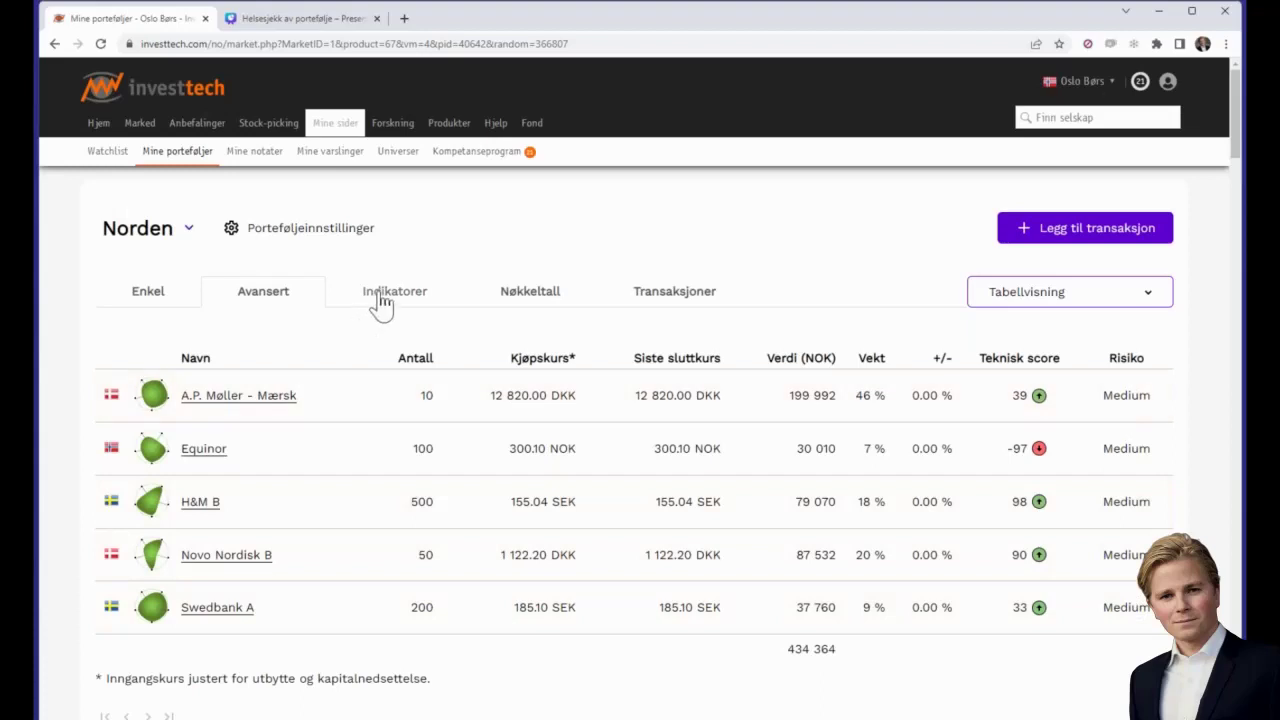
scroll(351, 425, down, 1)
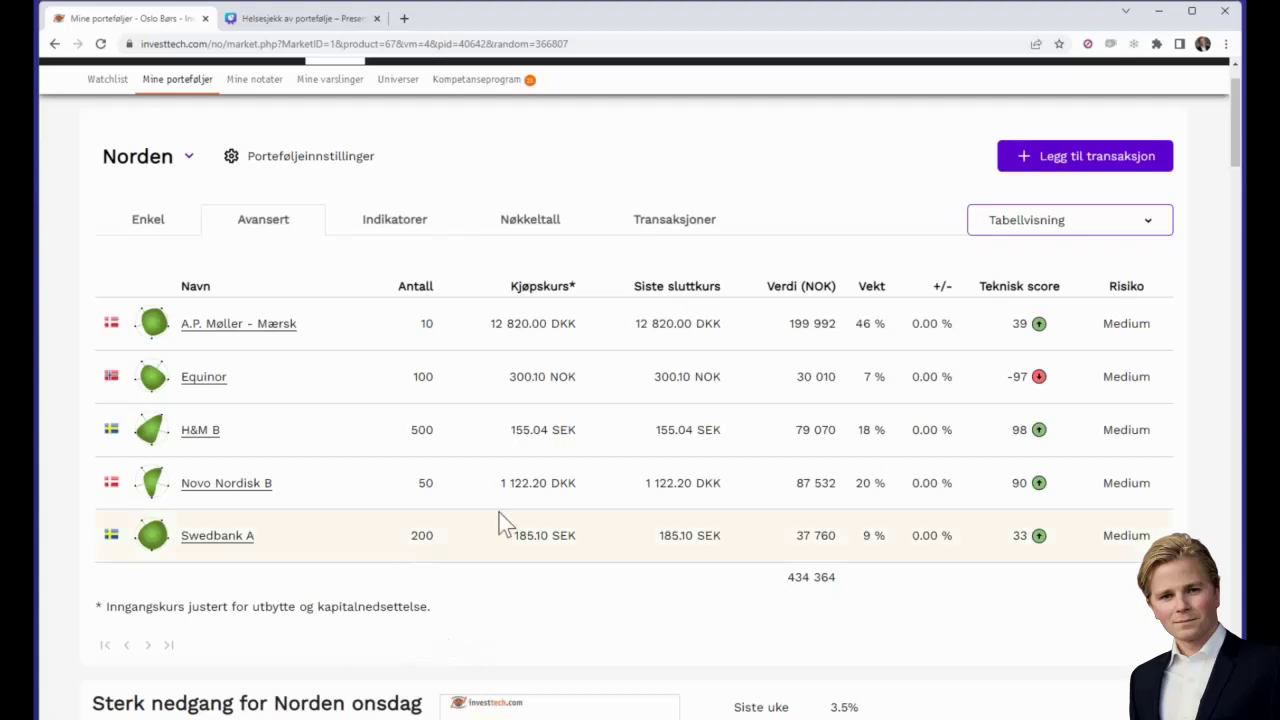
click(400, 228)
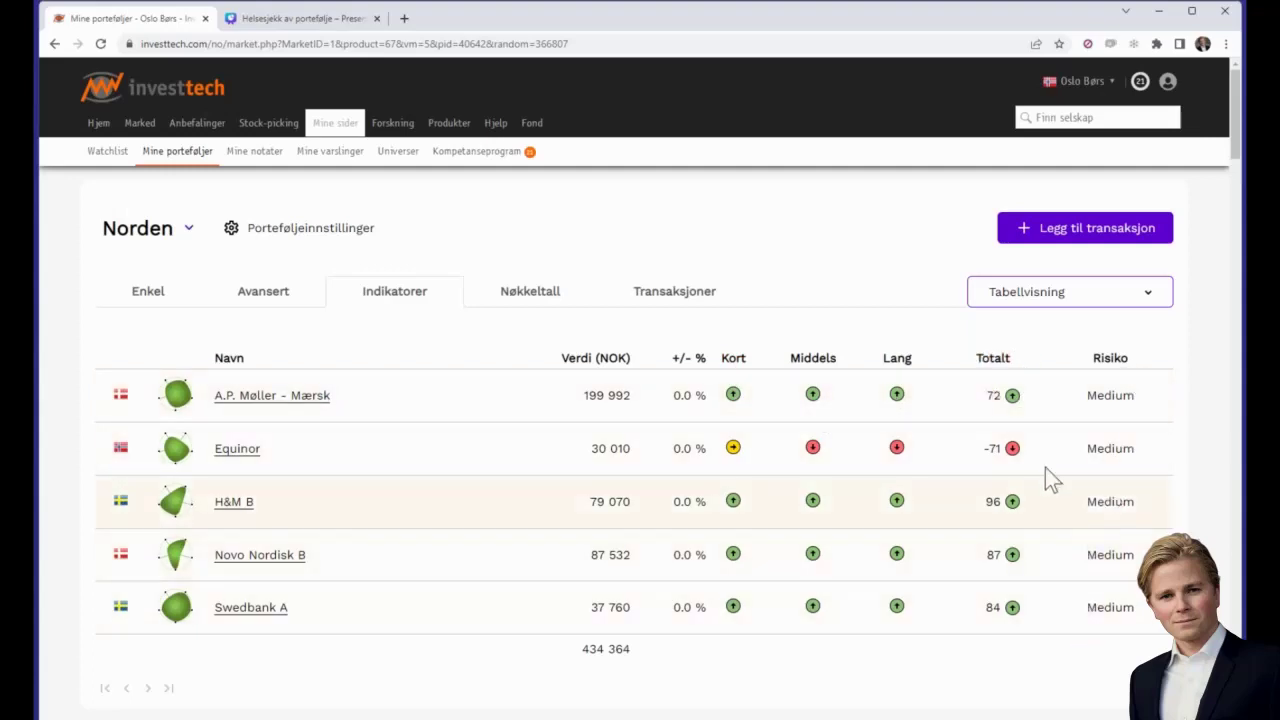
Step: Examine the financial key figures of the Norden holdings, focusing on the P/E values and the portfolio totals
click(534, 298)
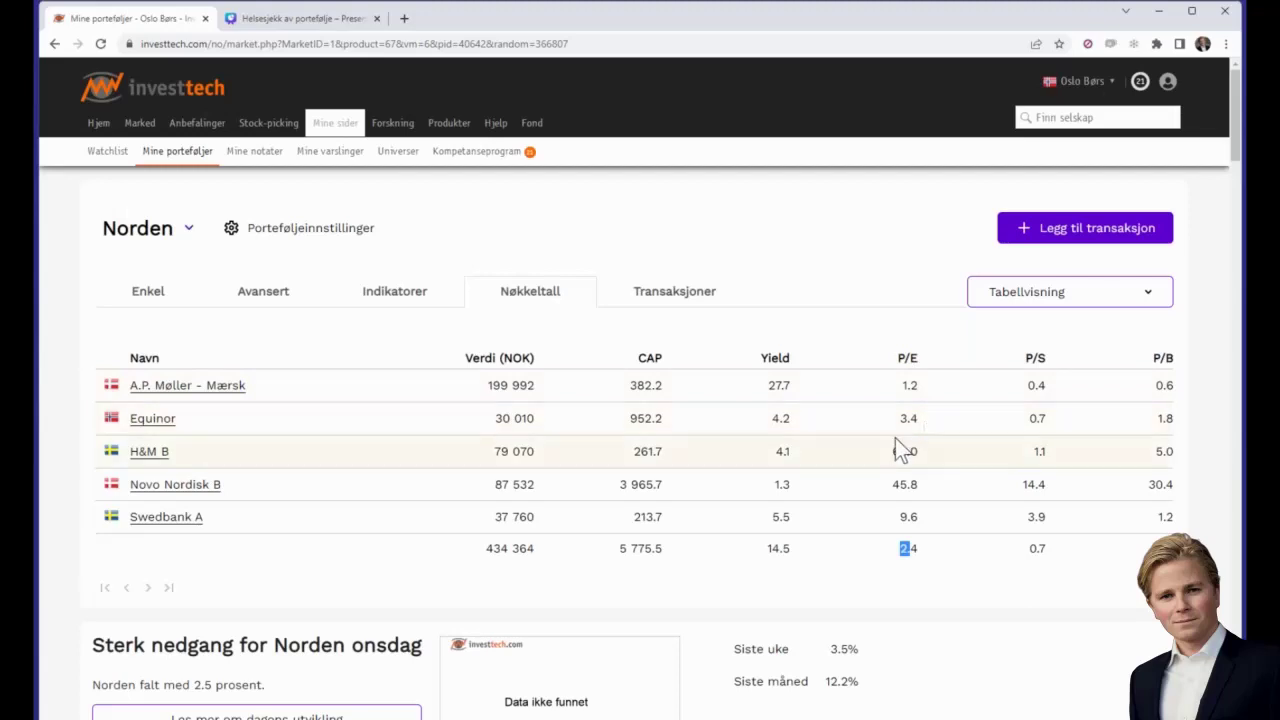
click(919, 487)
drag(908, 480, 895, 453)
click(956, 573)
drag(620, 552, 983, 568)
click(856, 599)
scroll(771, 598, down, 1)
scroll(771, 598, up, 1)
Step: Check the list of registered Norden transactions and return to the portfolio overview
click(685, 299)
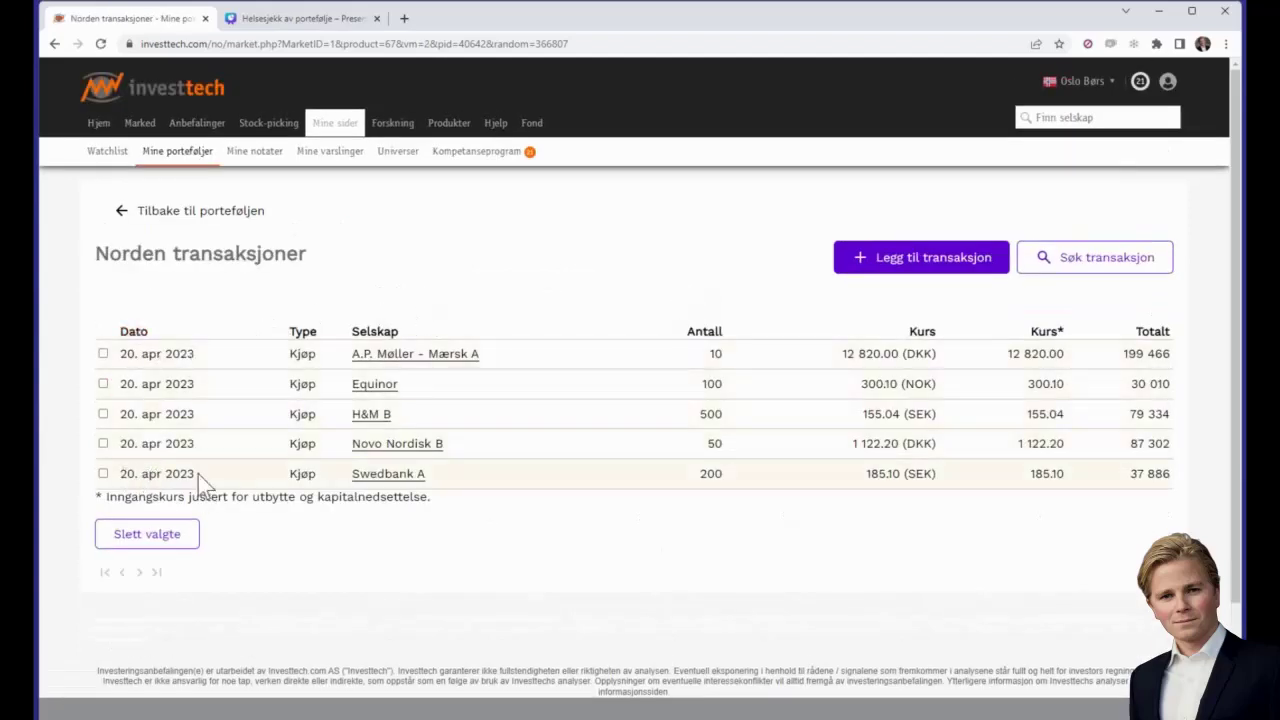
click(180, 228)
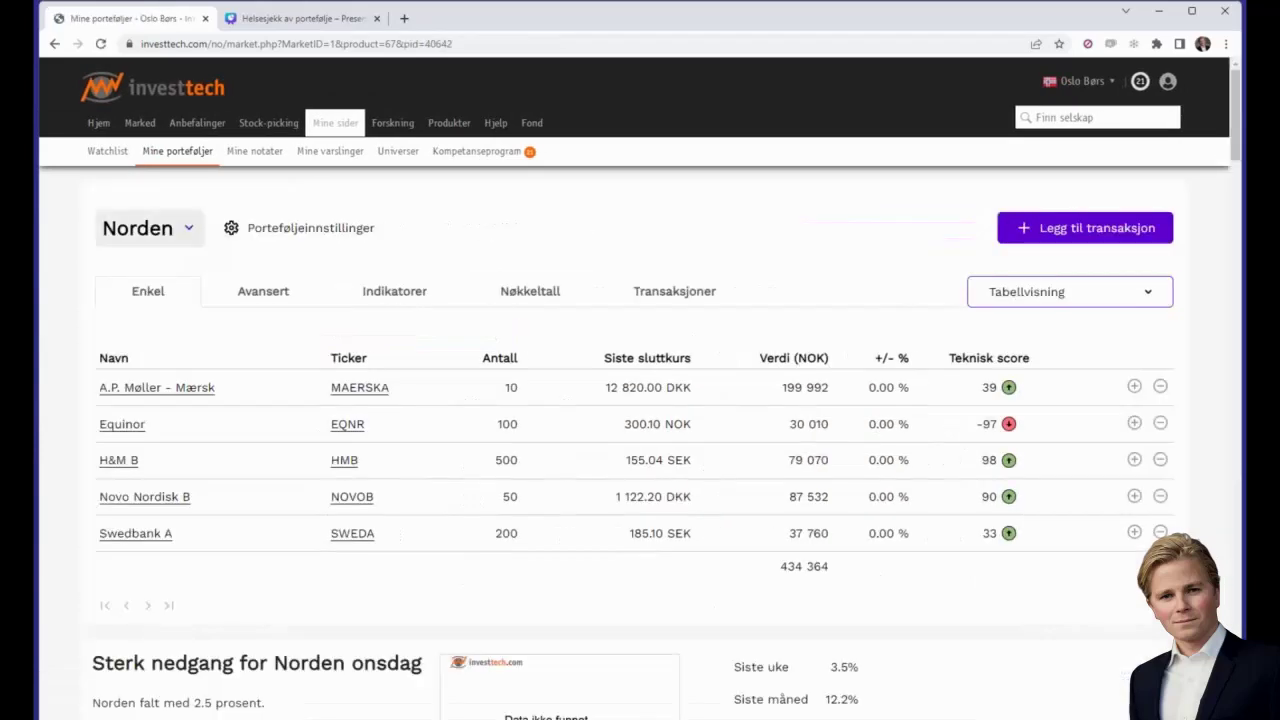
Step: Examine the portfolio health check, including the health score, health details, factor diagram and the insider trades distribution
scroll(635, 388, down, 2)
scroll(457, 477, down, 2)
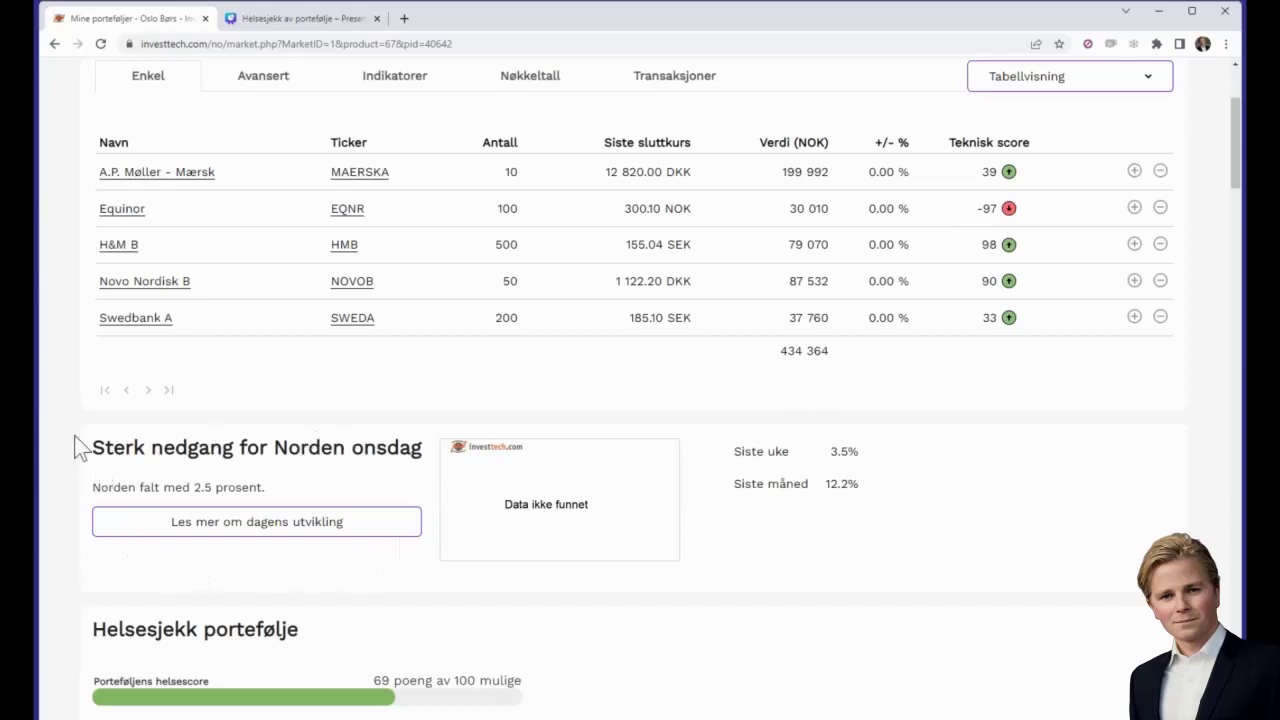
mouse_move(474, 514)
scroll(557, 514, down, 3)
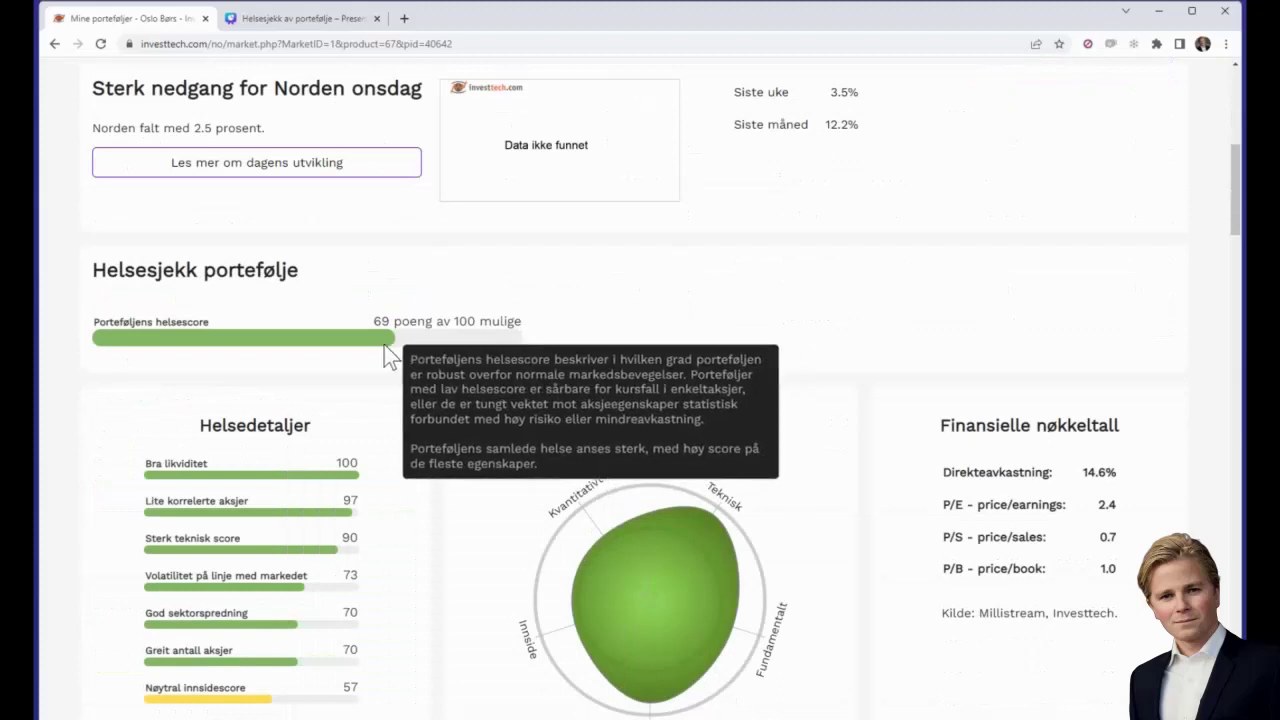
scroll(437, 470, down, 1)
scroll(438, 476, down, 1)
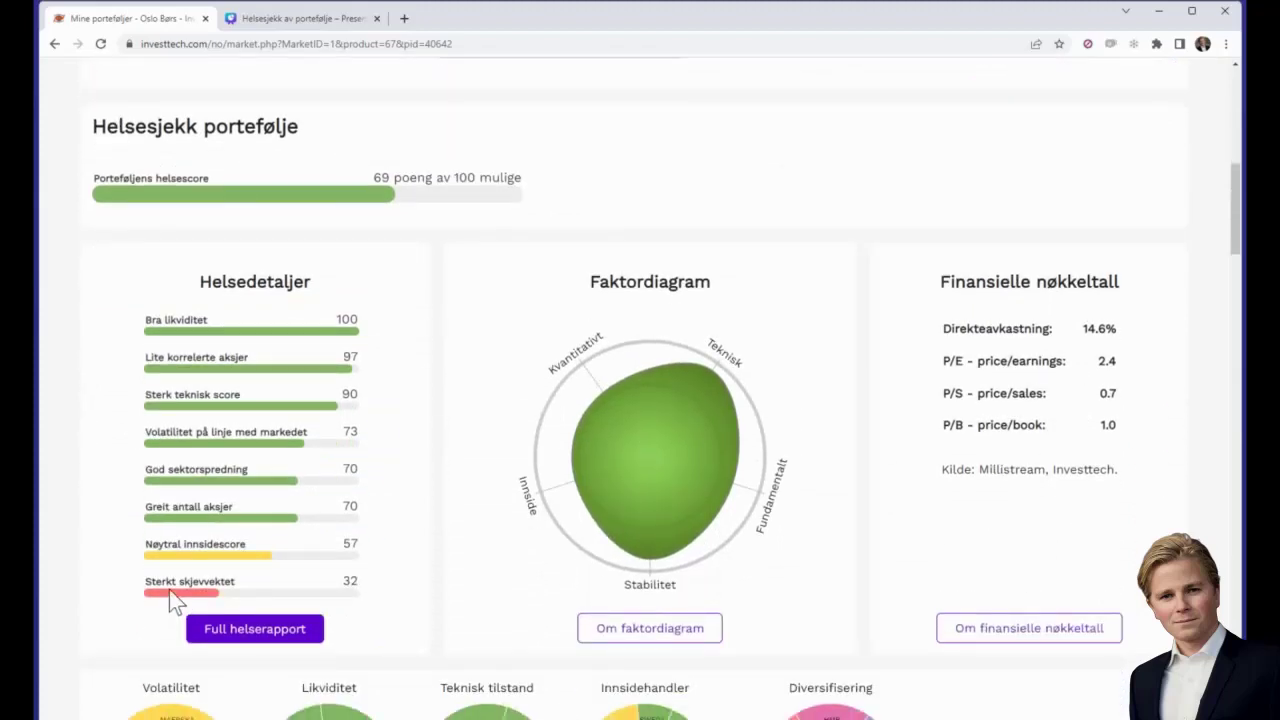
scroll(169, 590, down, 3)
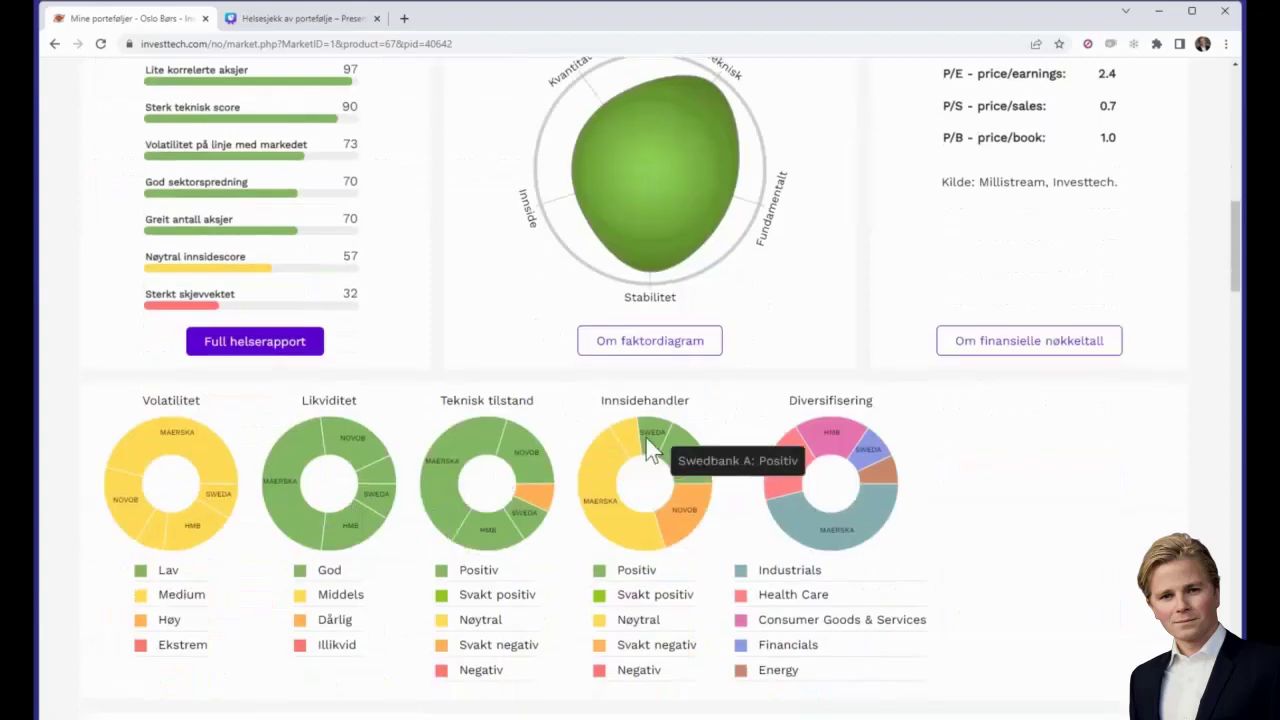
mouse_move(610, 437)
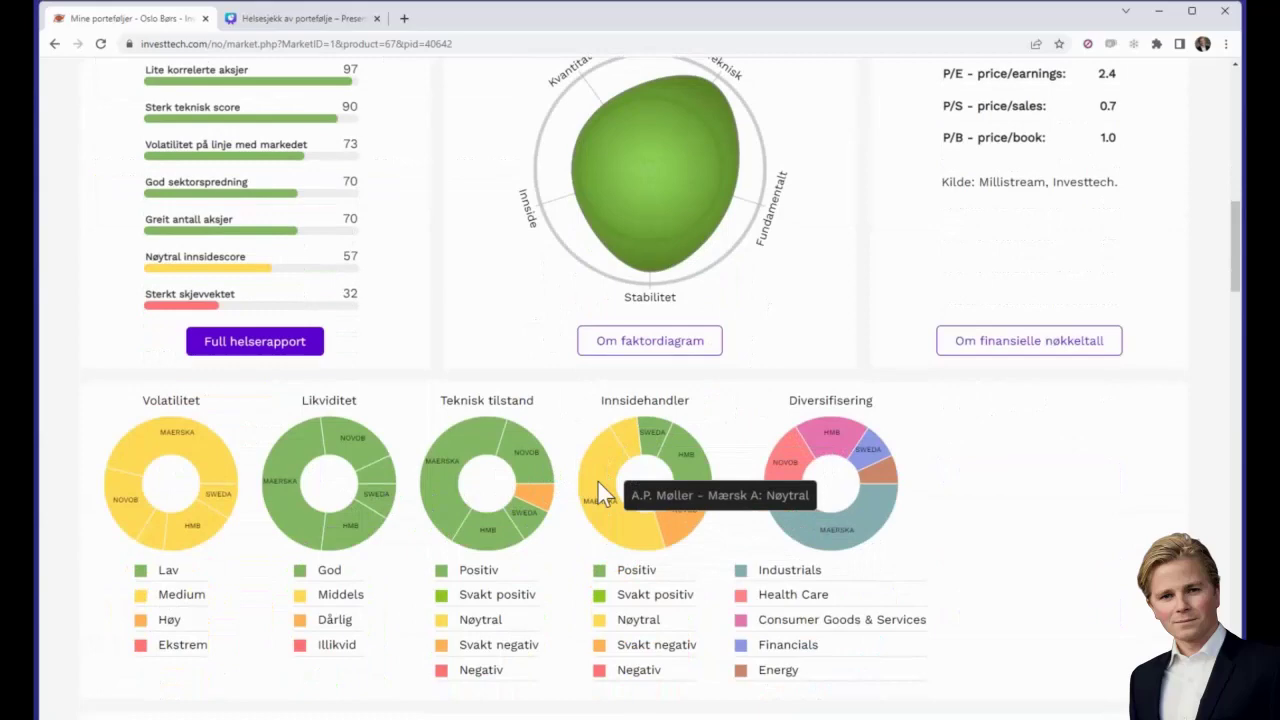
Step: Read the full health report's sections on special portfolio risks and tips for improving portfolio health
scroll(604, 534, up, 2)
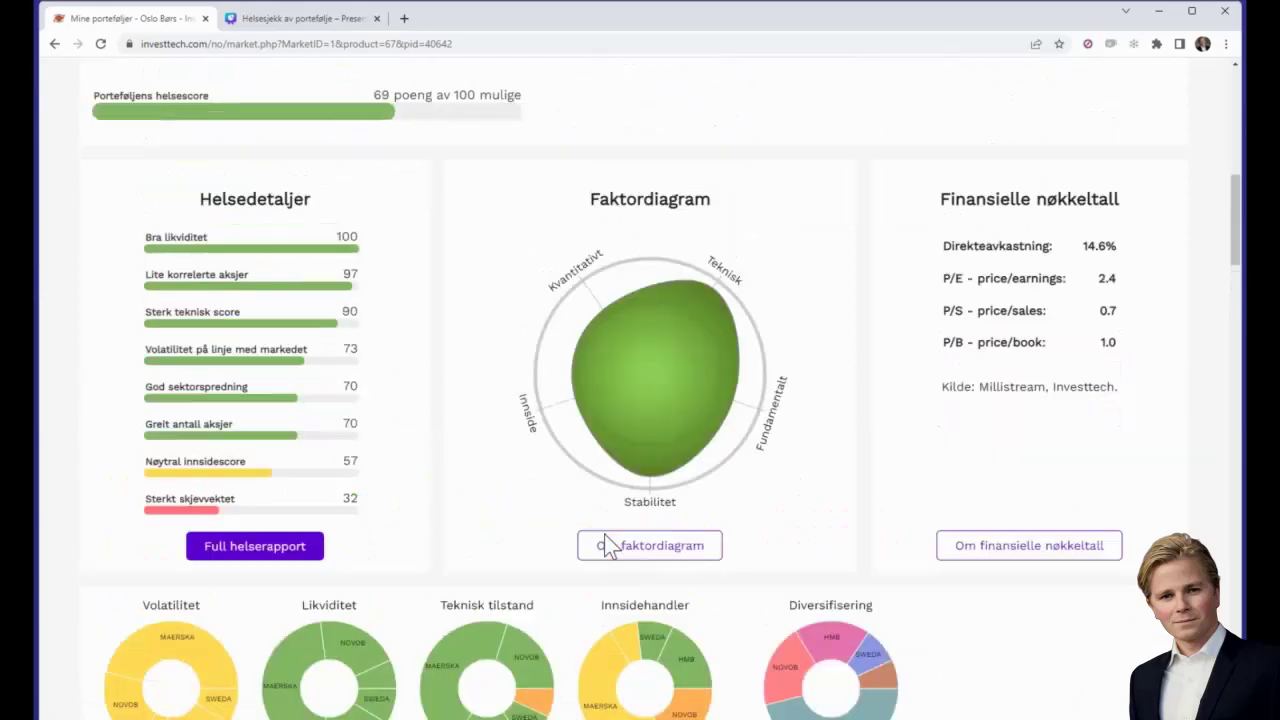
click(192, 555)
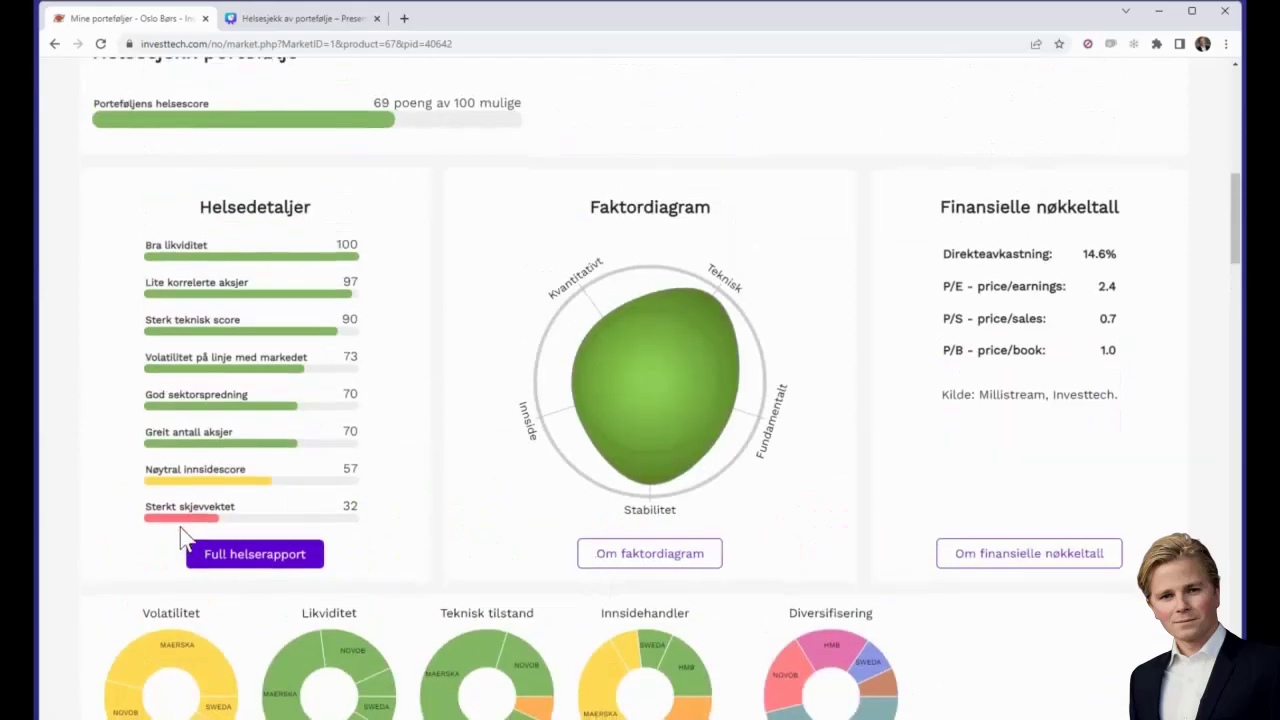
scroll(180, 536, down, 6)
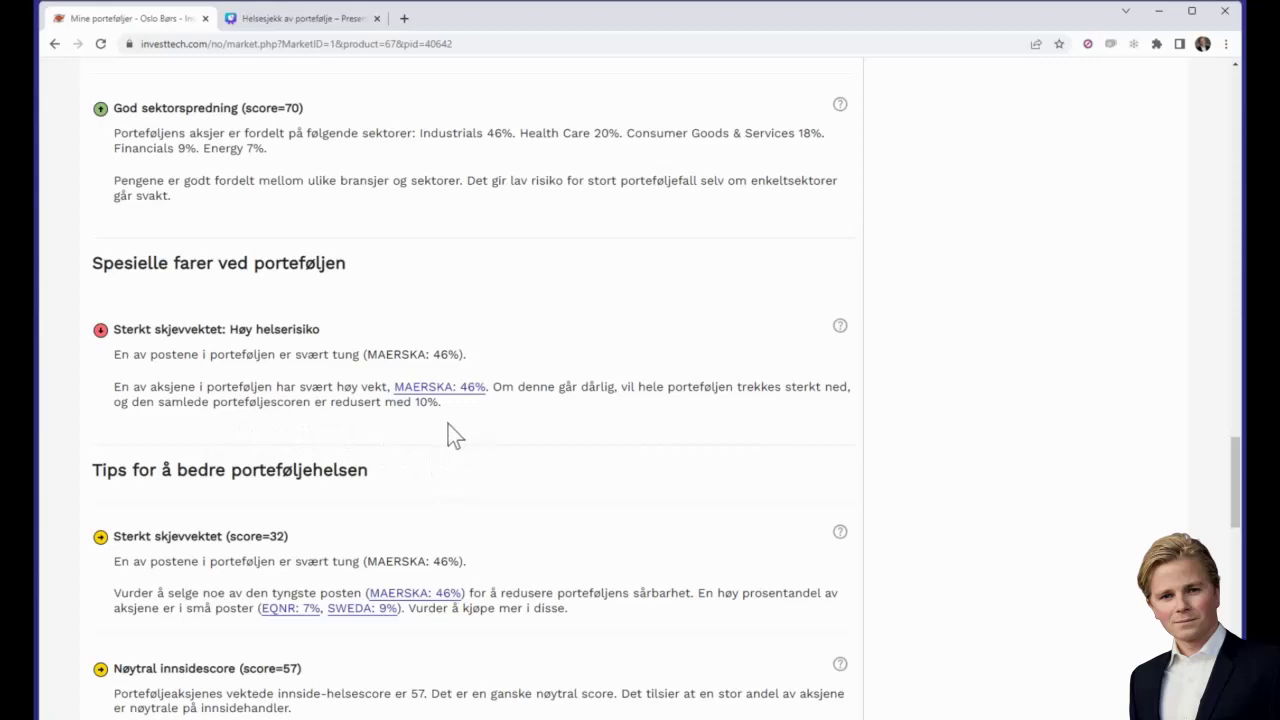
Step: Record a sale of 7 A.P. Møller - Mærsk shares in the Norden portfolio and save it
scroll(447, 426, up, 15)
scroll(443, 493, up, 10)
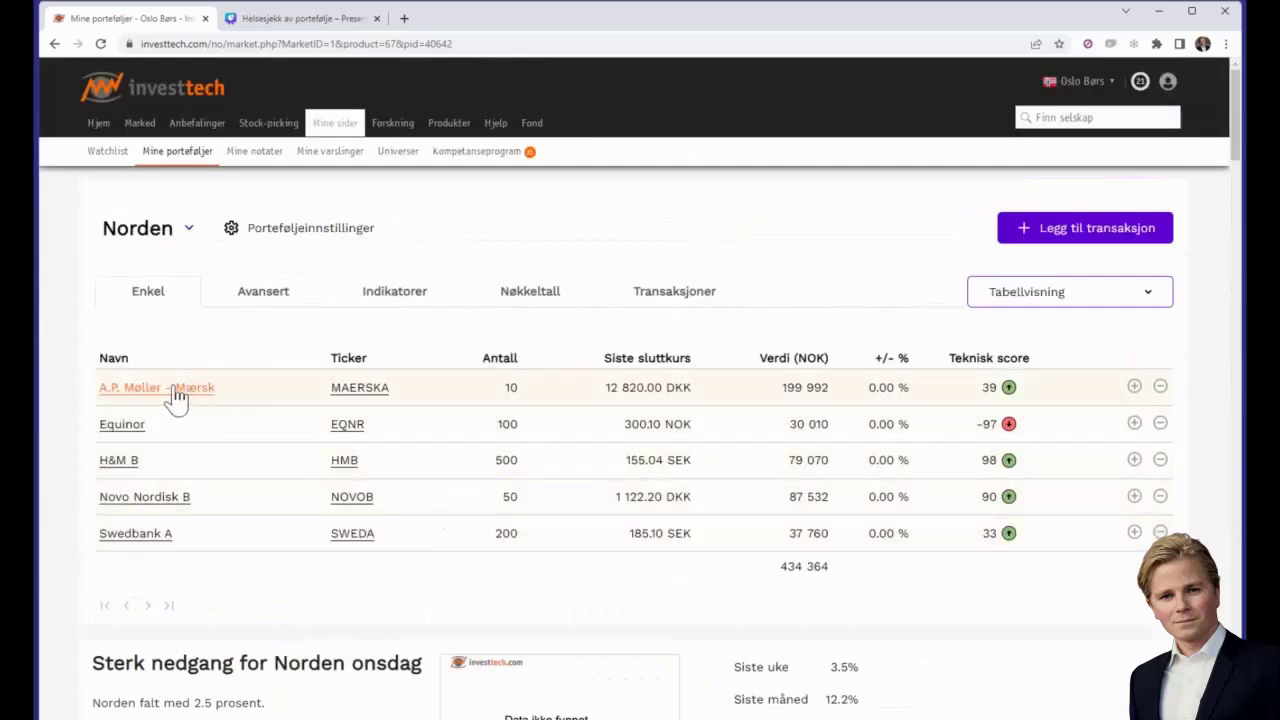
click(1160, 387)
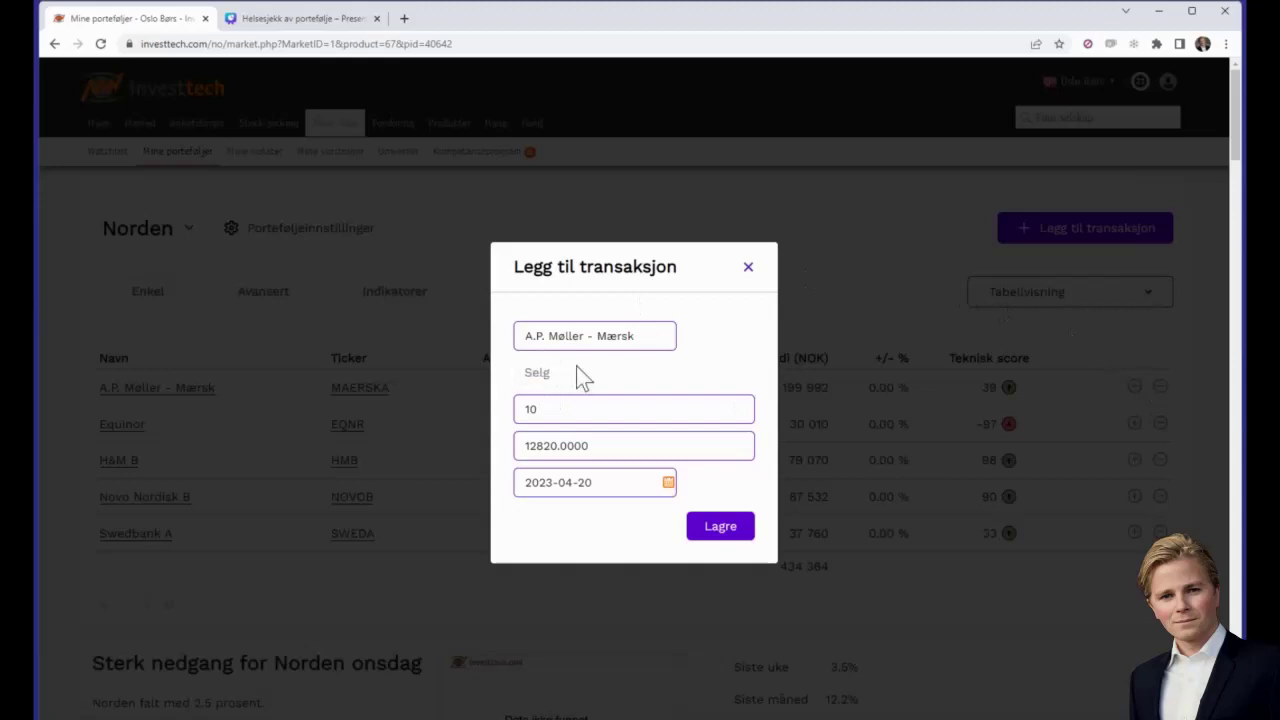
click(543, 410)
drag(543, 410, 518, 410)
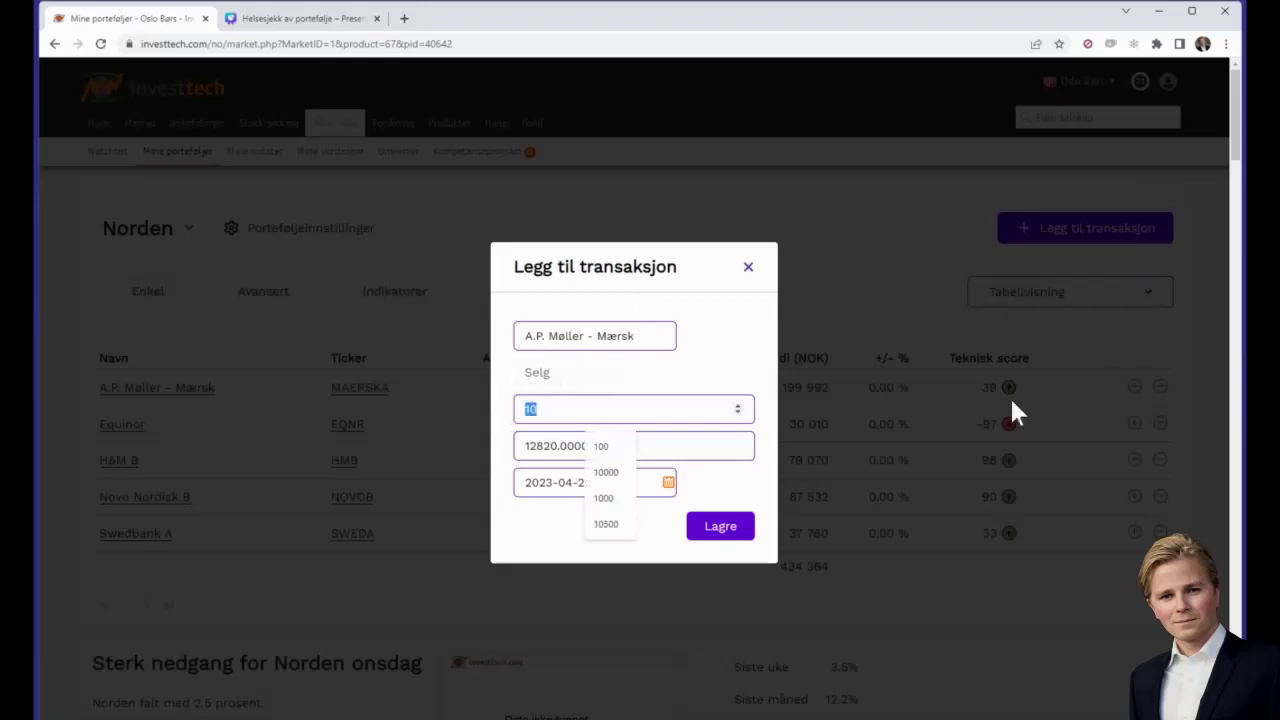
text(7)
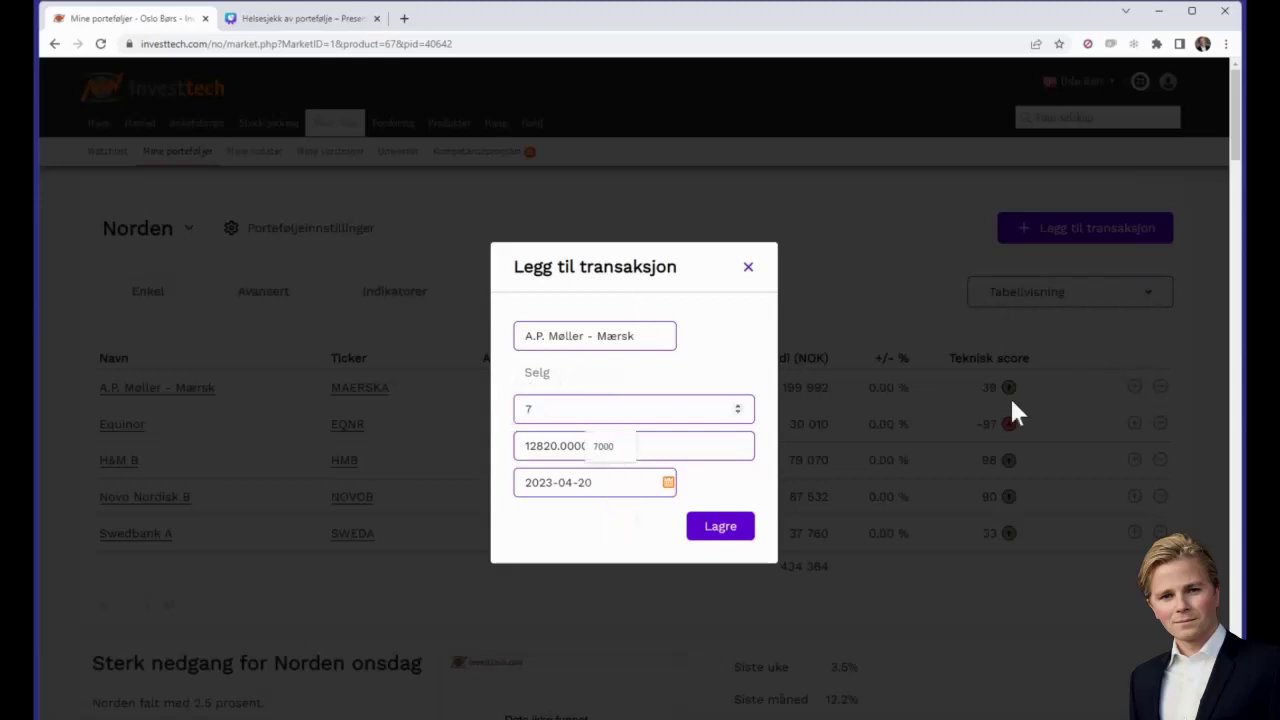
click(728, 528)
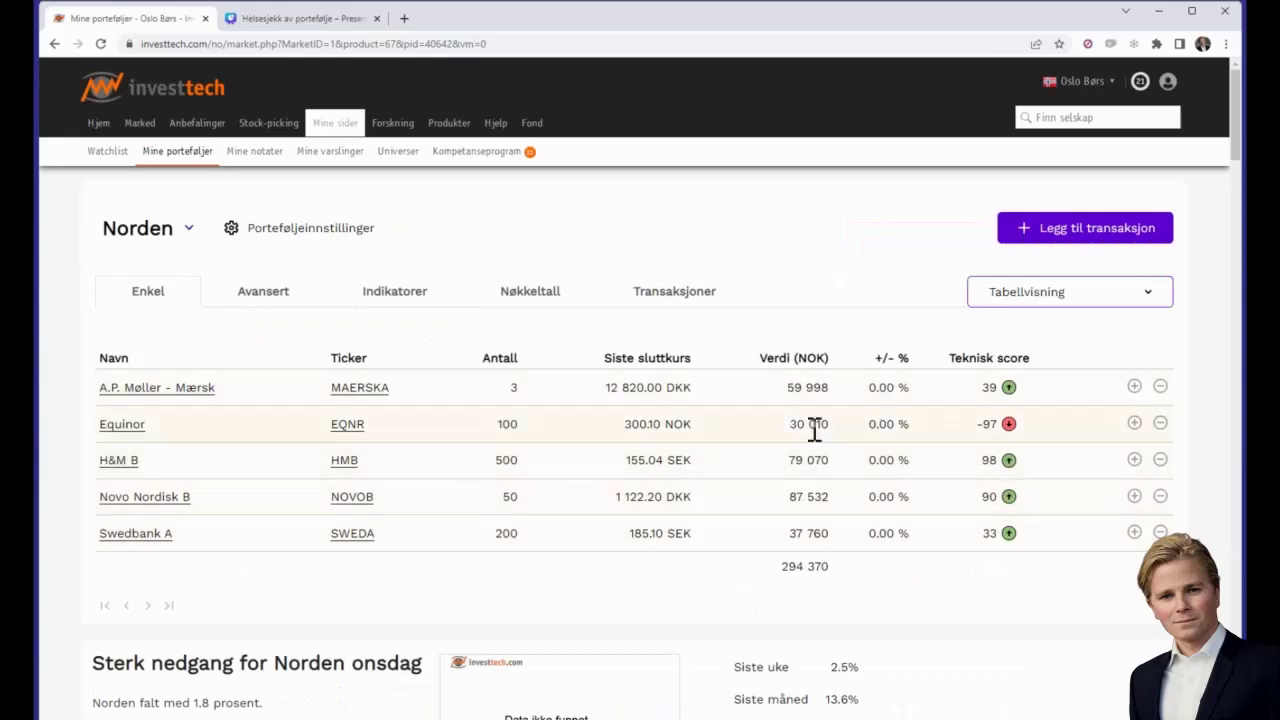
Step: Review the health score and health details after the sale, and inspect individual stocks in the technical condition chart
scroll(815, 427, down, 3)
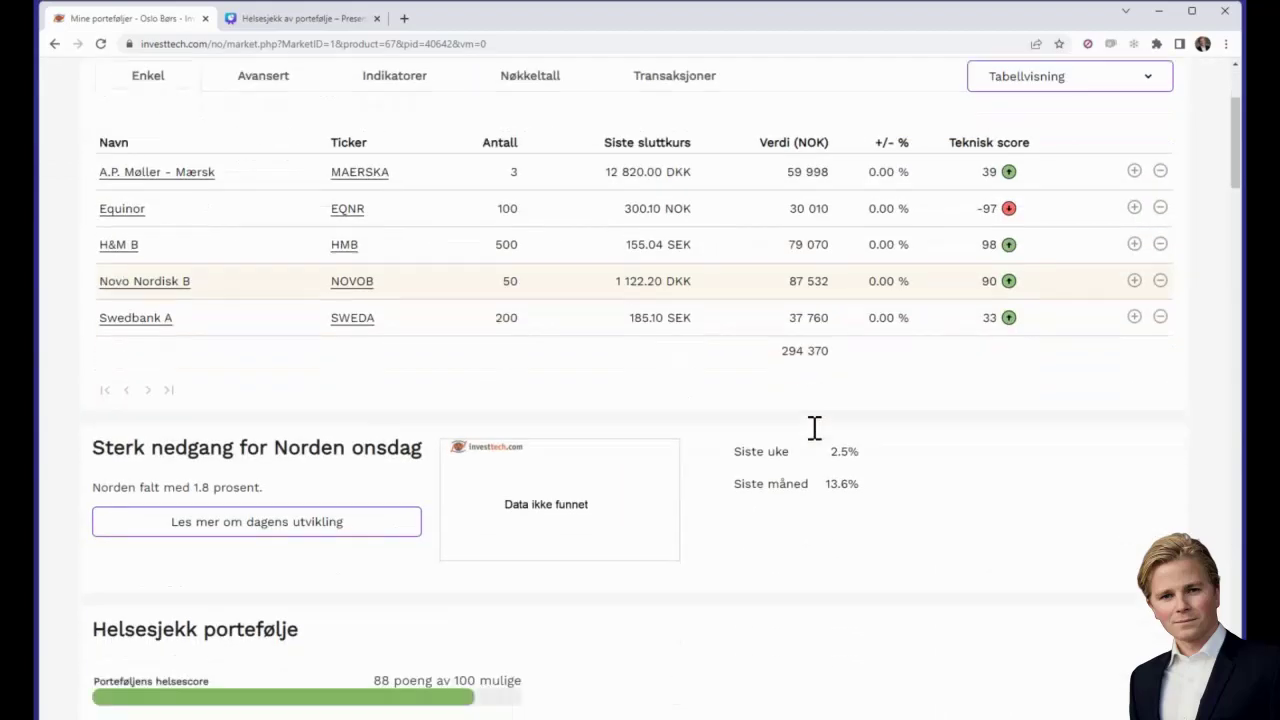
scroll(457, 491, down, 2)
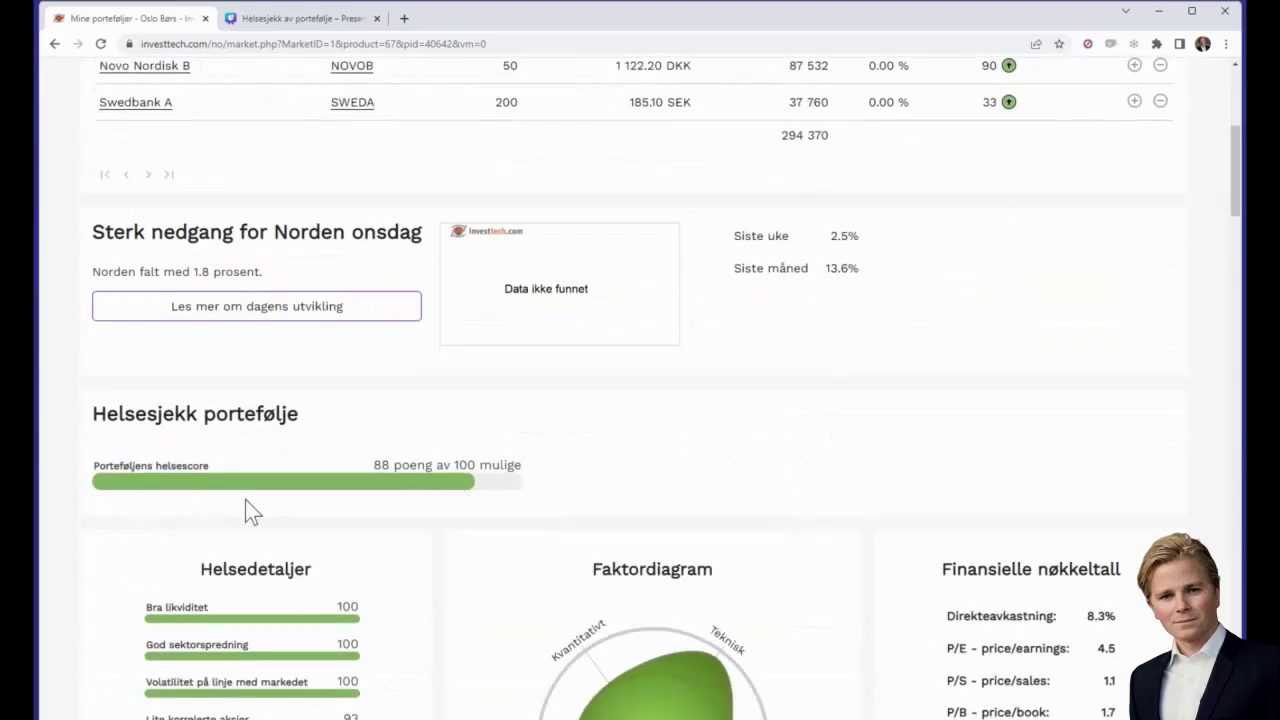
mouse_move(451, 487)
scroll(451, 487, down, 6)
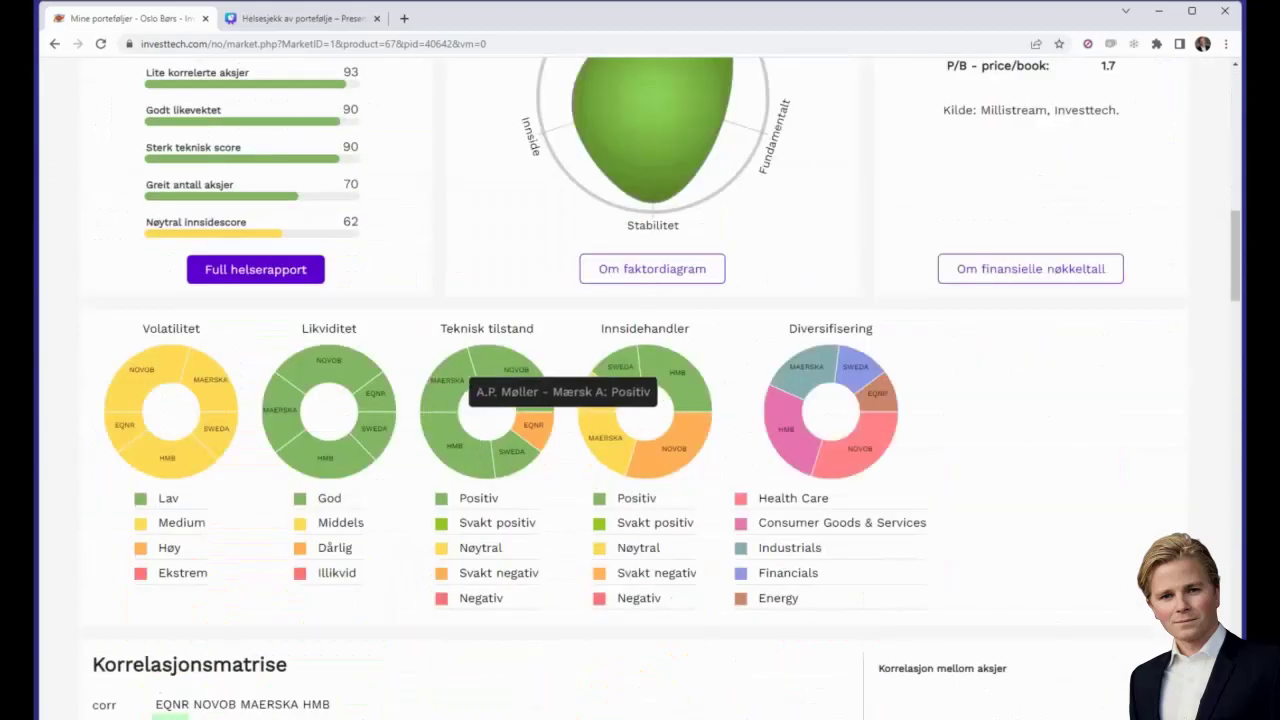
mouse_move(441, 444)
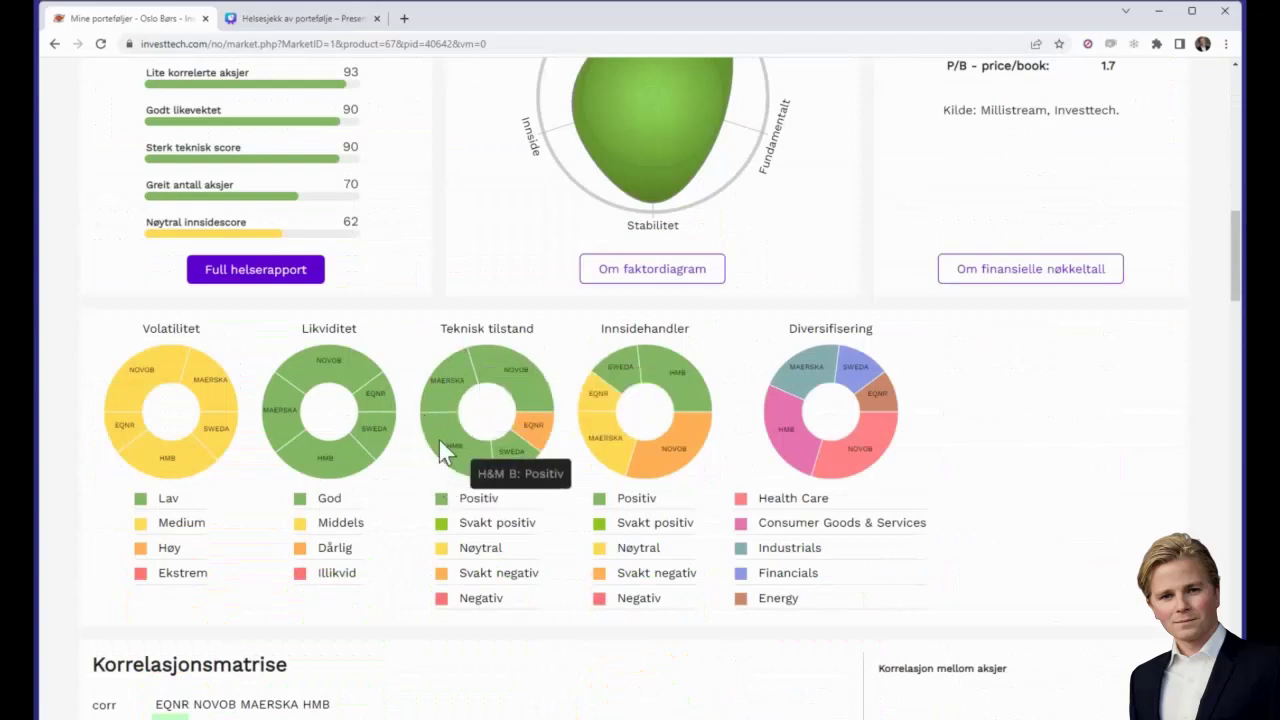
mouse_move(449, 387)
scroll(422, 478, up, 3)
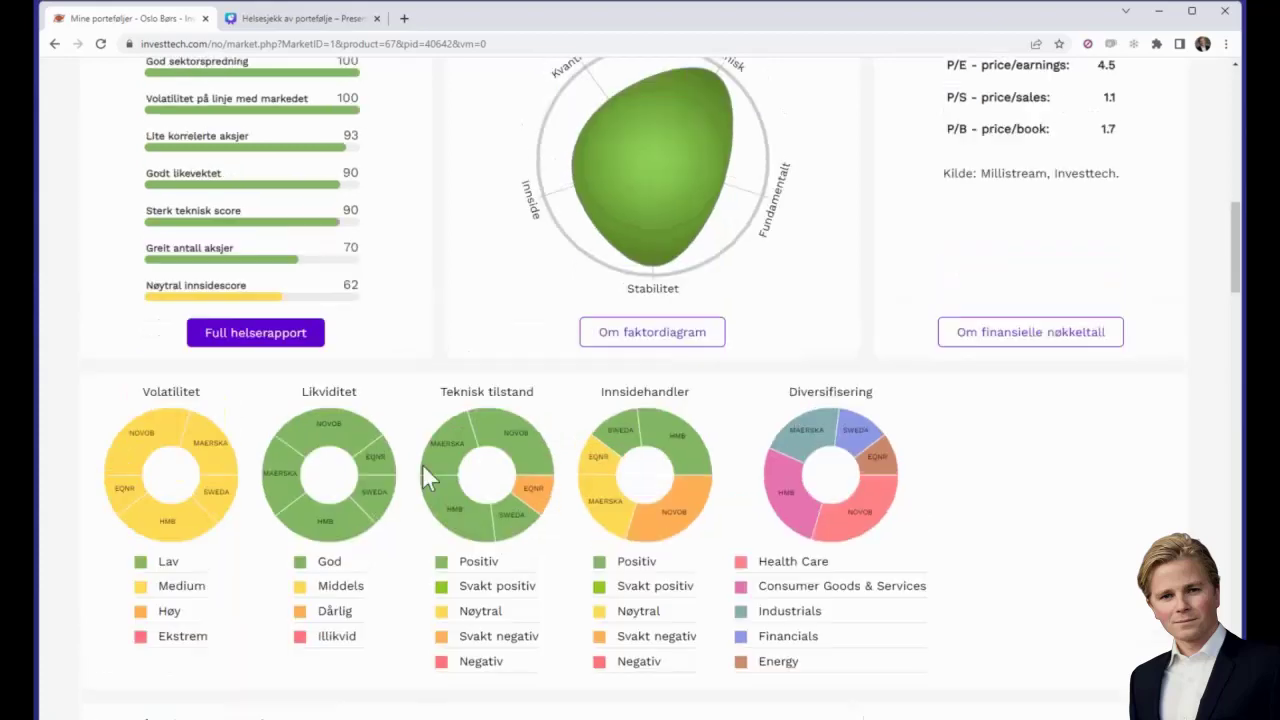
mouse_move(530, 574)
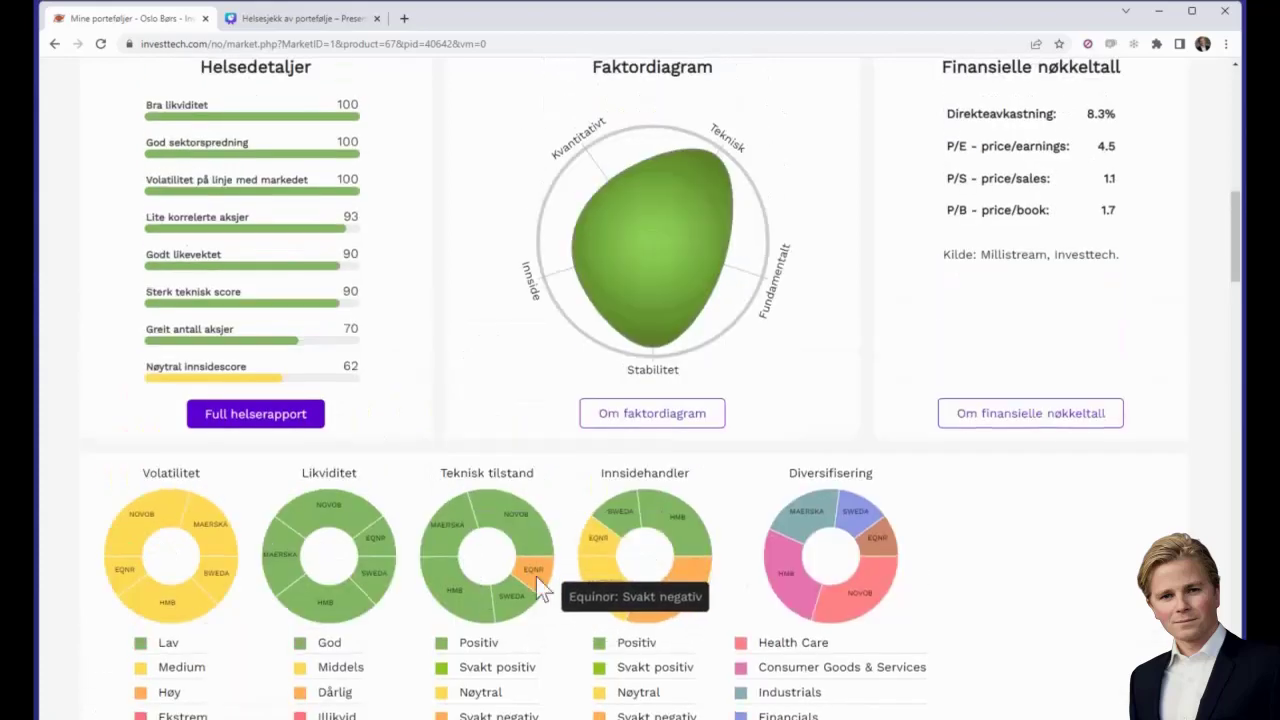
Step: Record a purchase of 100 more Equinor shares at 300.10 in the Norden portfolio and save it
scroll(536, 576, up, 10)
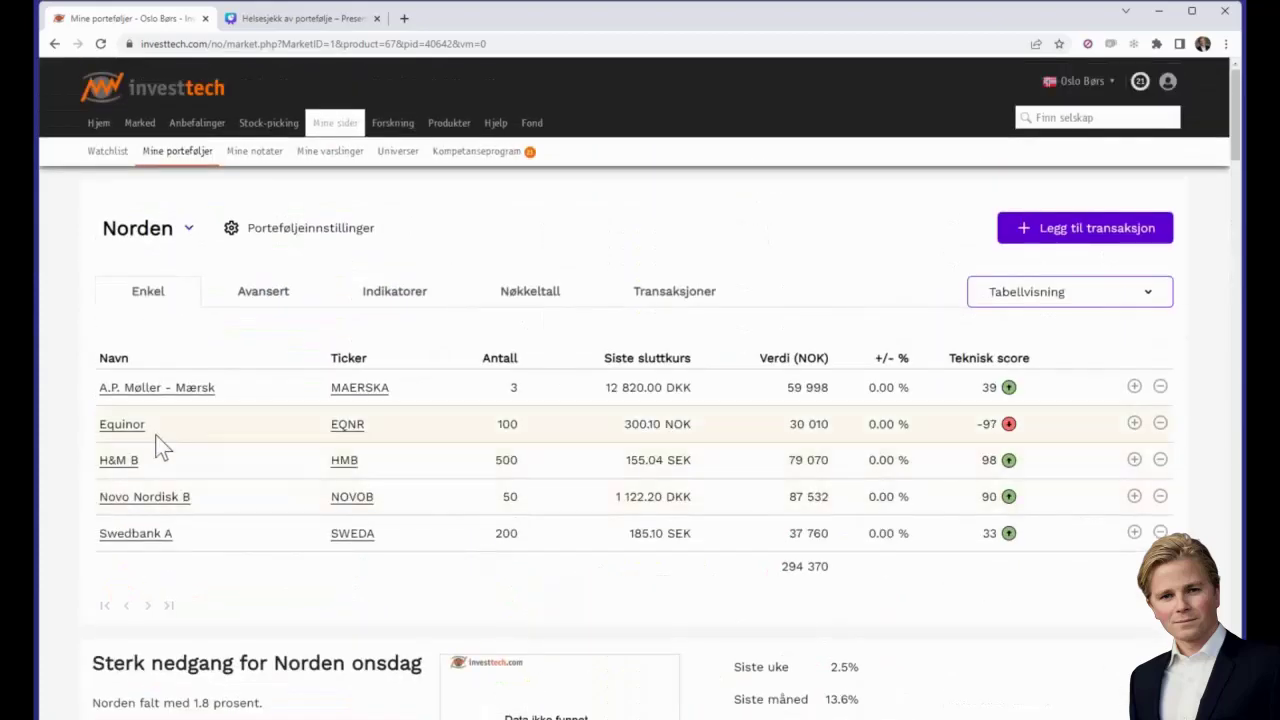
click(1135, 424)
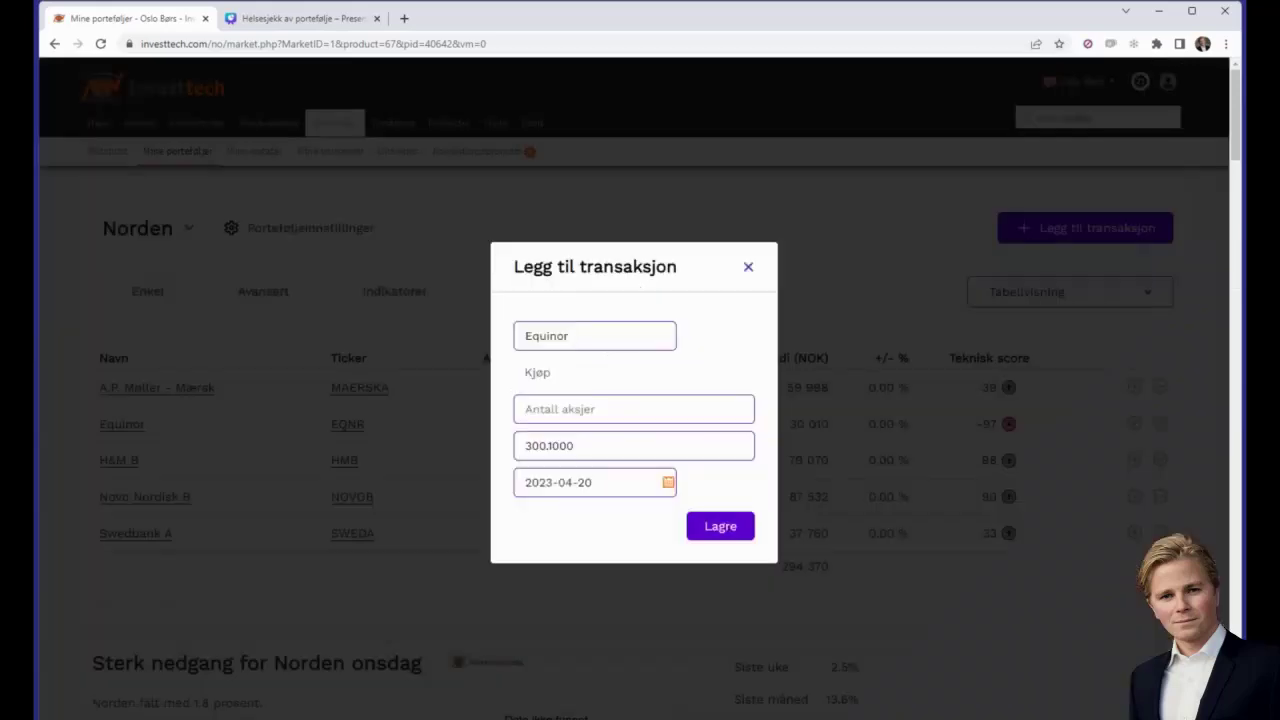
click(569, 410)
text(100)
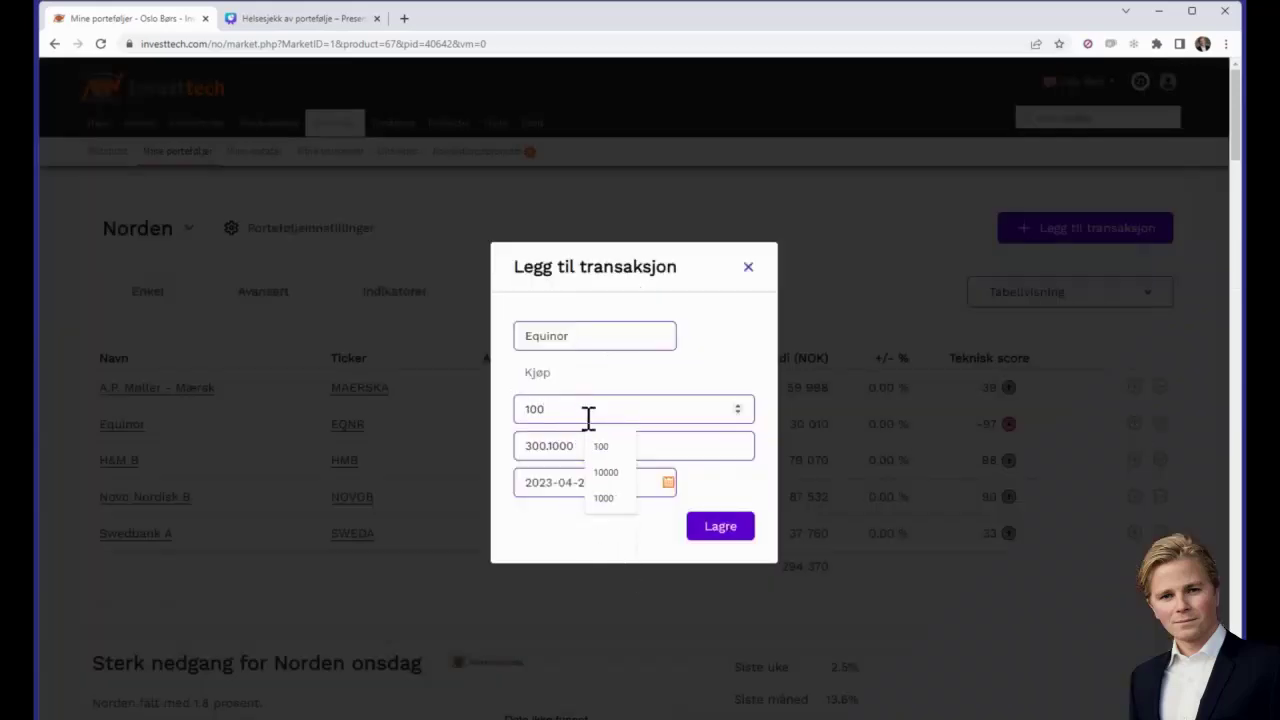
click(599, 447)
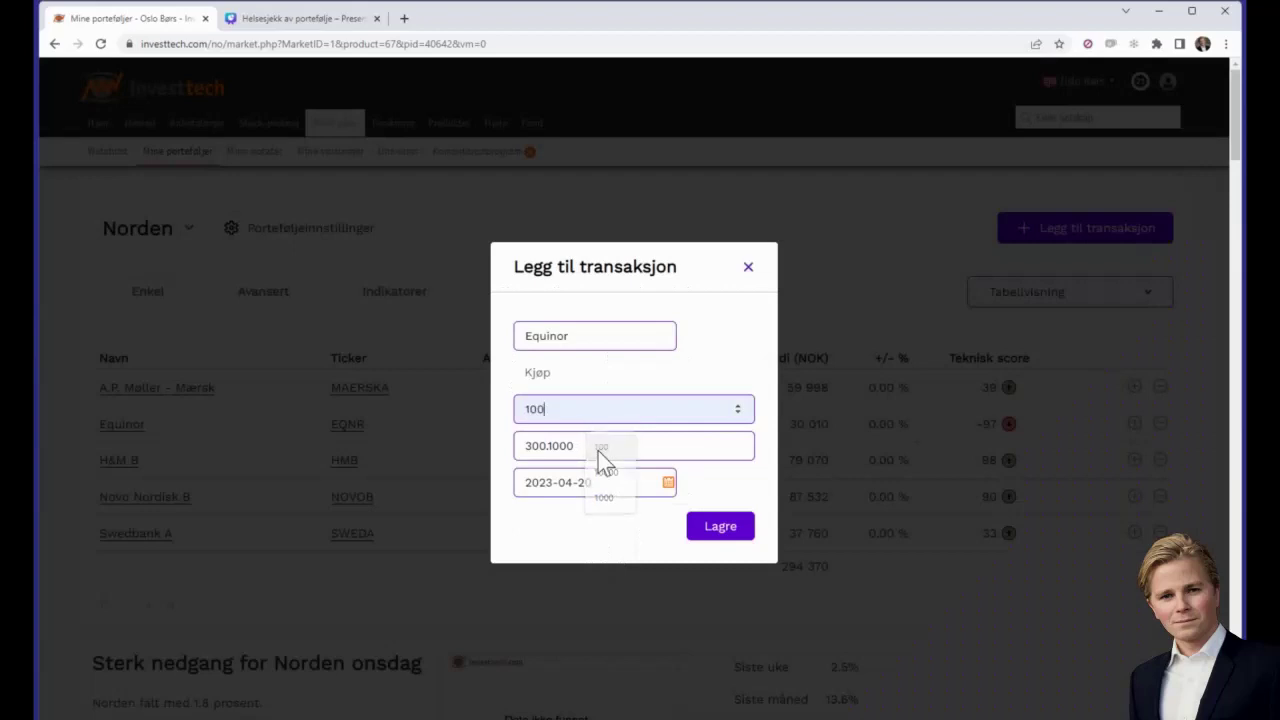
click(717, 543)
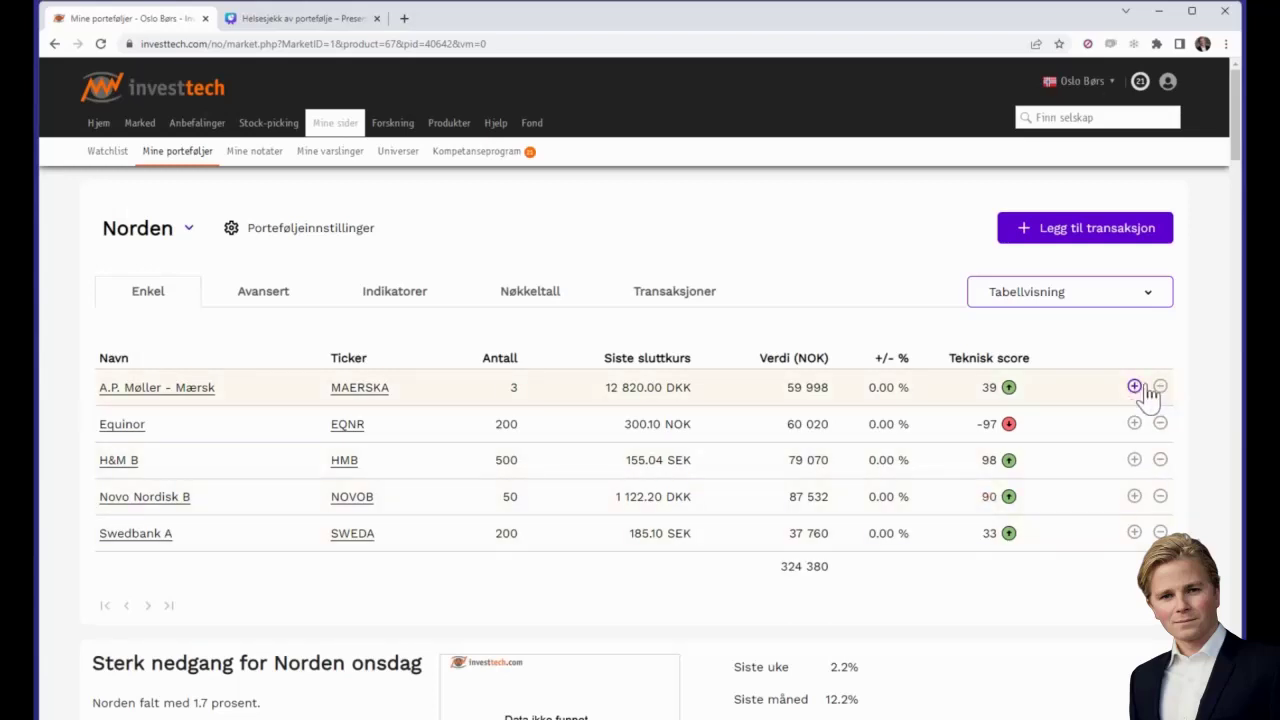
Step: Review the portfolio health check after the Equinor purchase, including the key figures, correlation matrix, improvement tips and stock commentary
scroll(399, 500, down, 3)
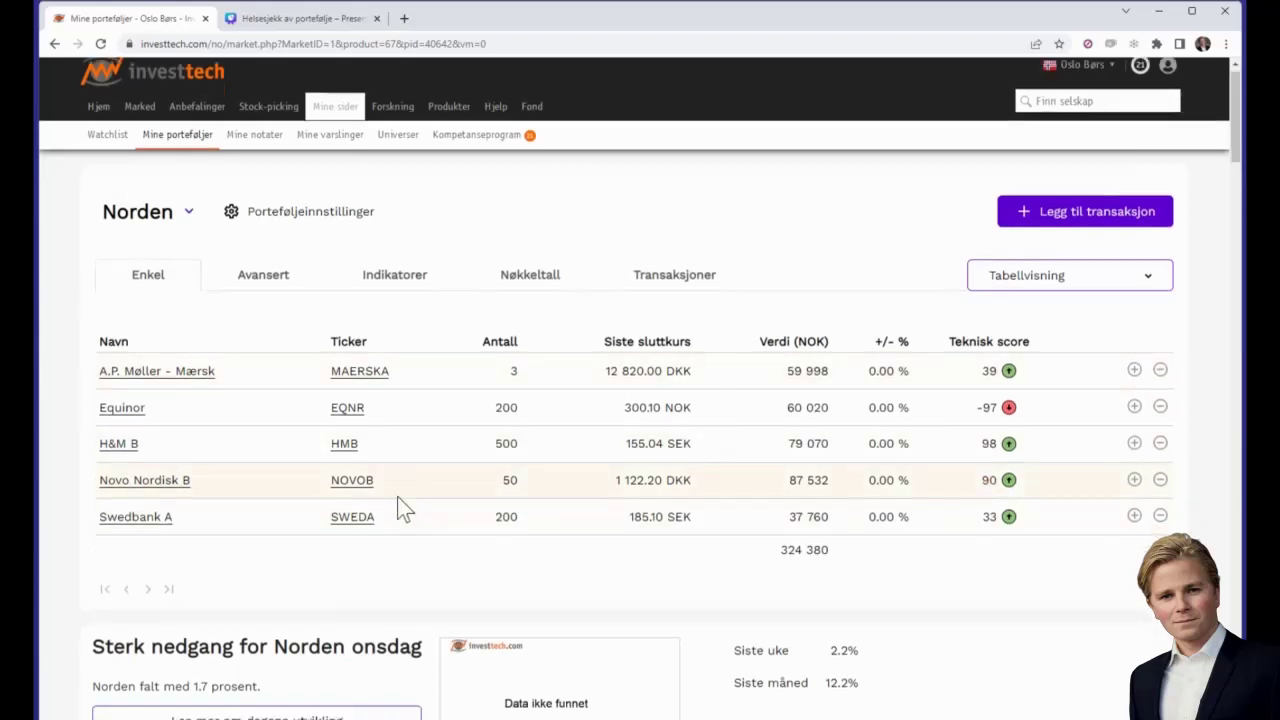
scroll(400, 497, down, 3)
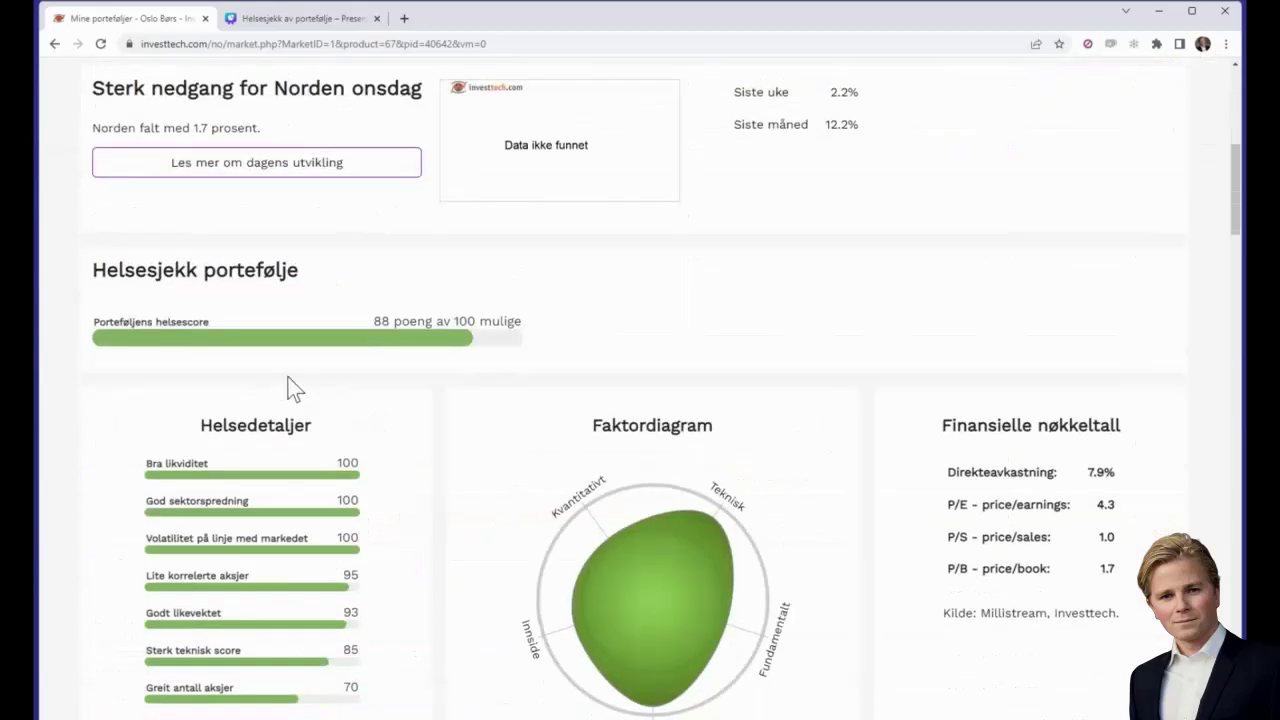
scroll(295, 390, down, 2)
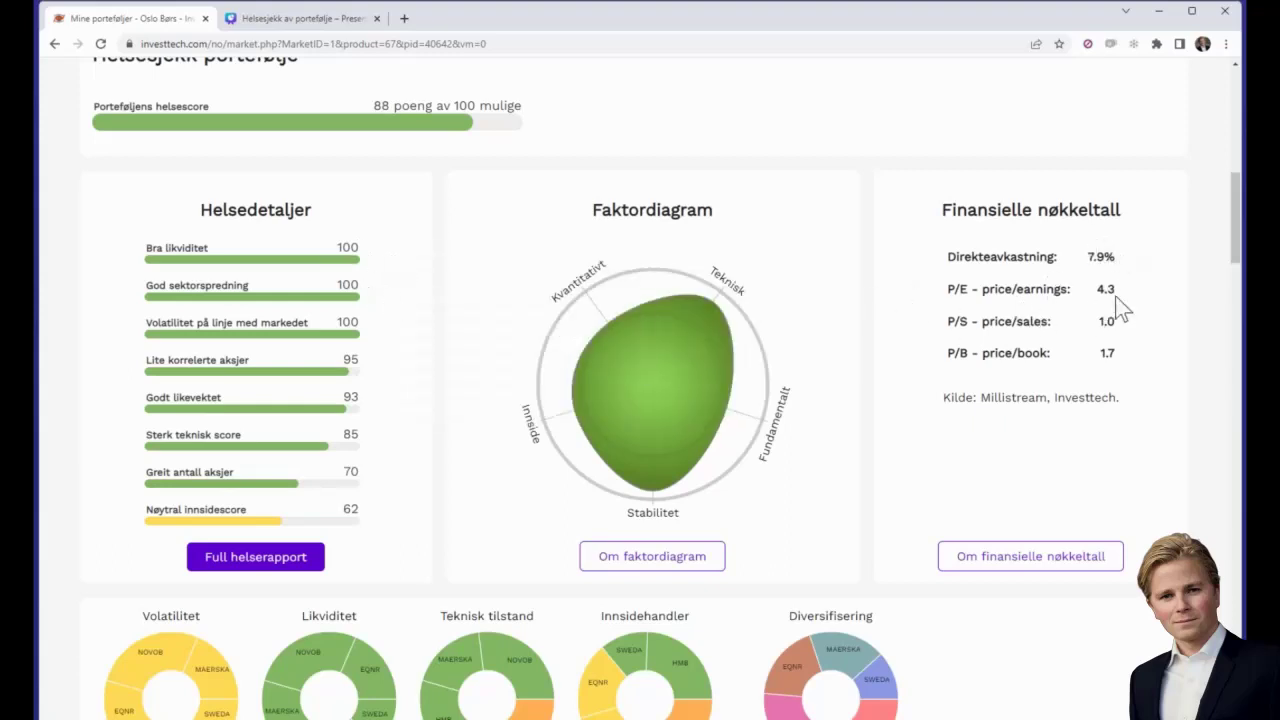
scroll(797, 436, down, 7)
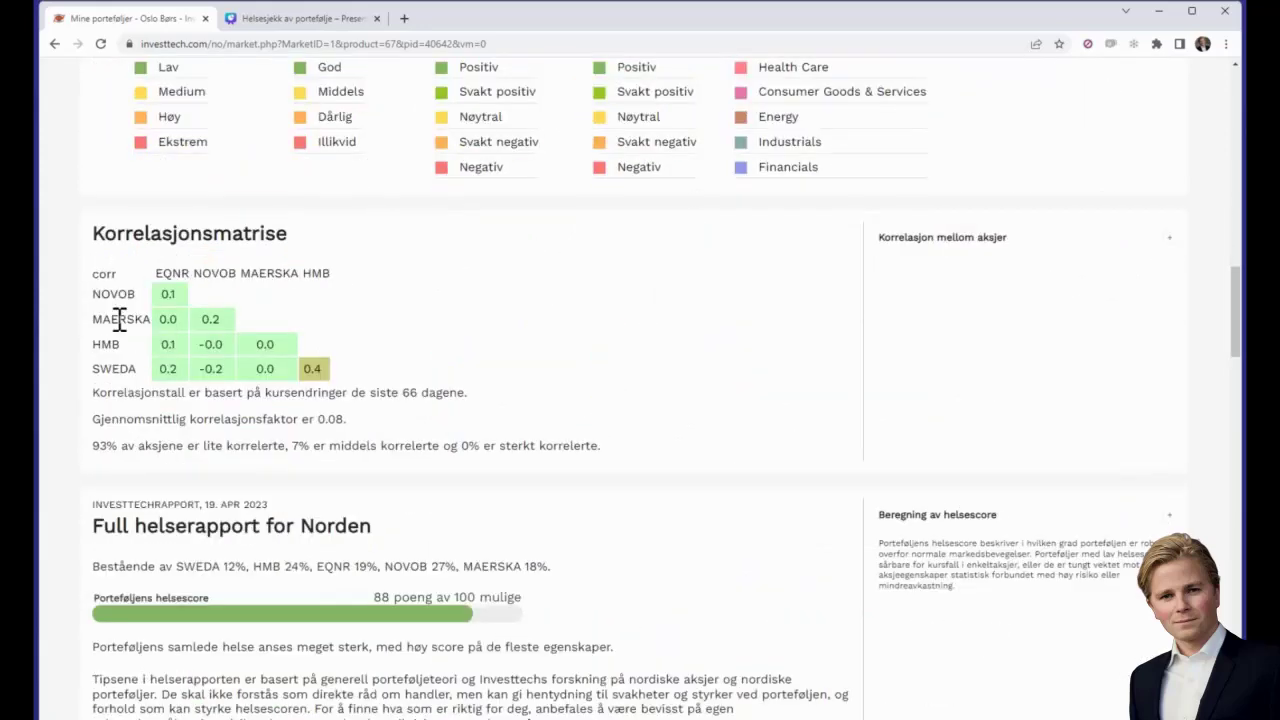
scroll(172, 465, down, 12)
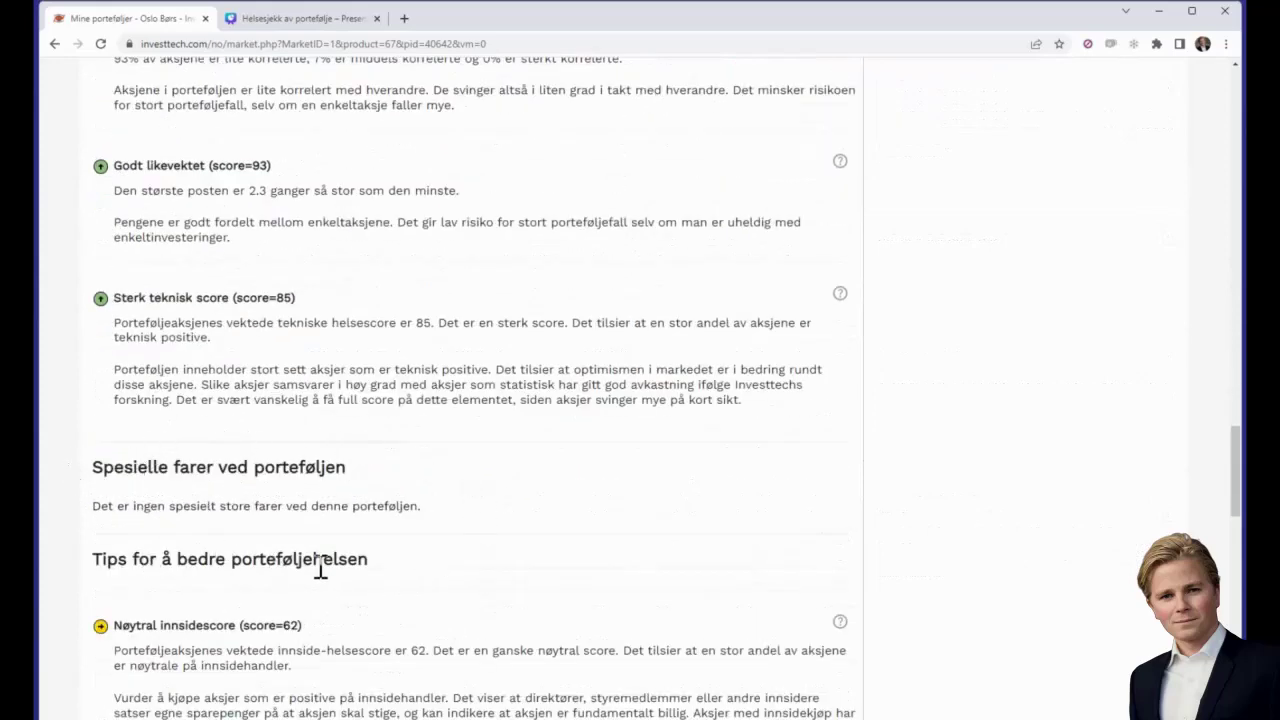
scroll(502, 545, down, 1)
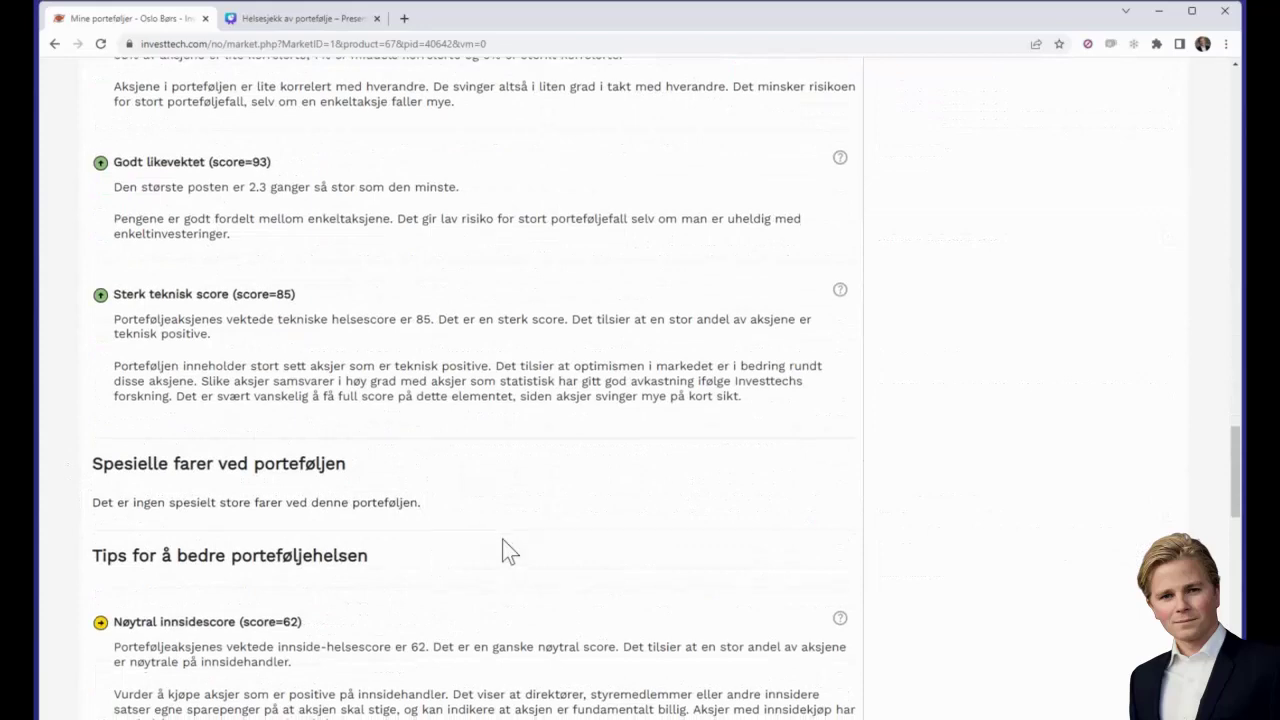
scroll(502, 538, down, 10)
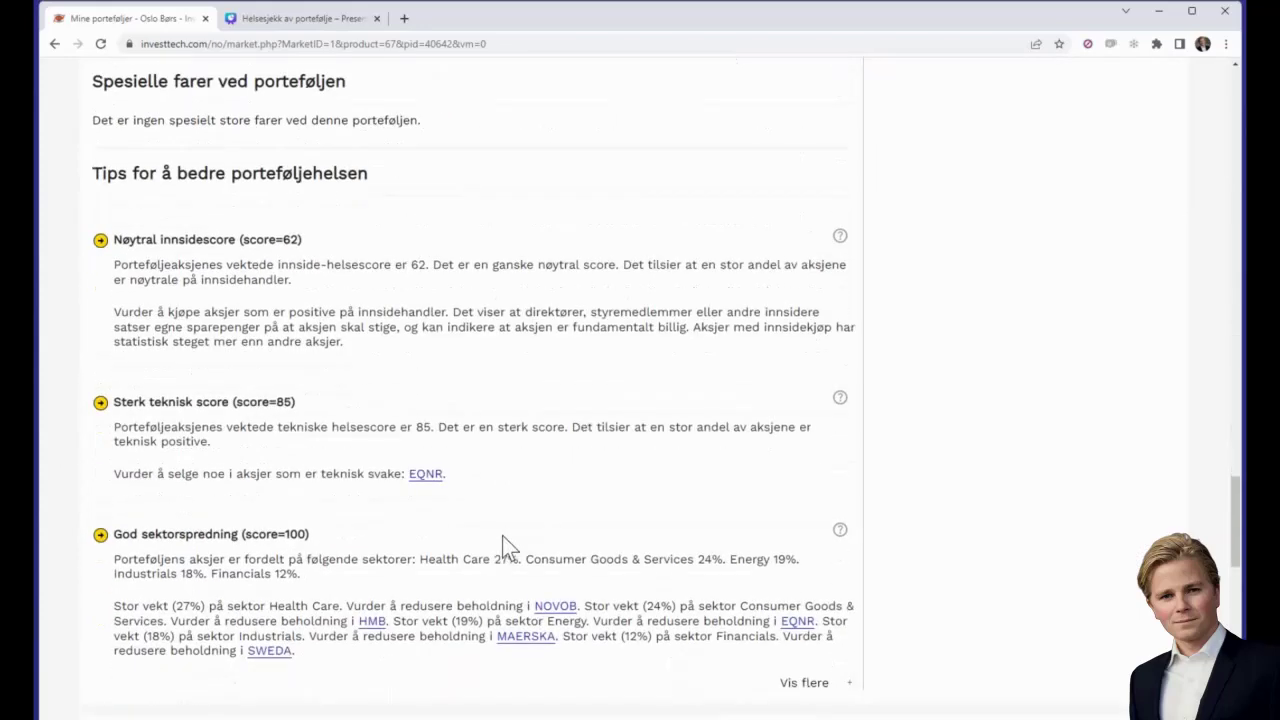
scroll(502, 535, down, 3)
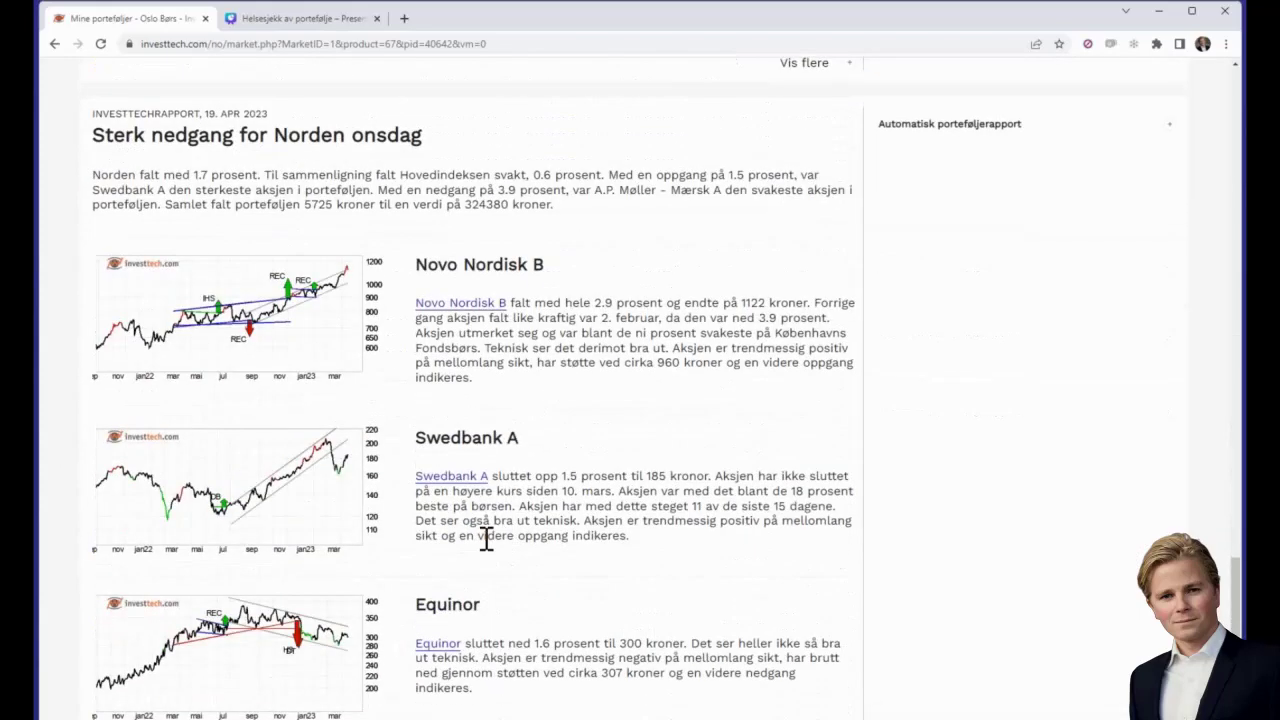